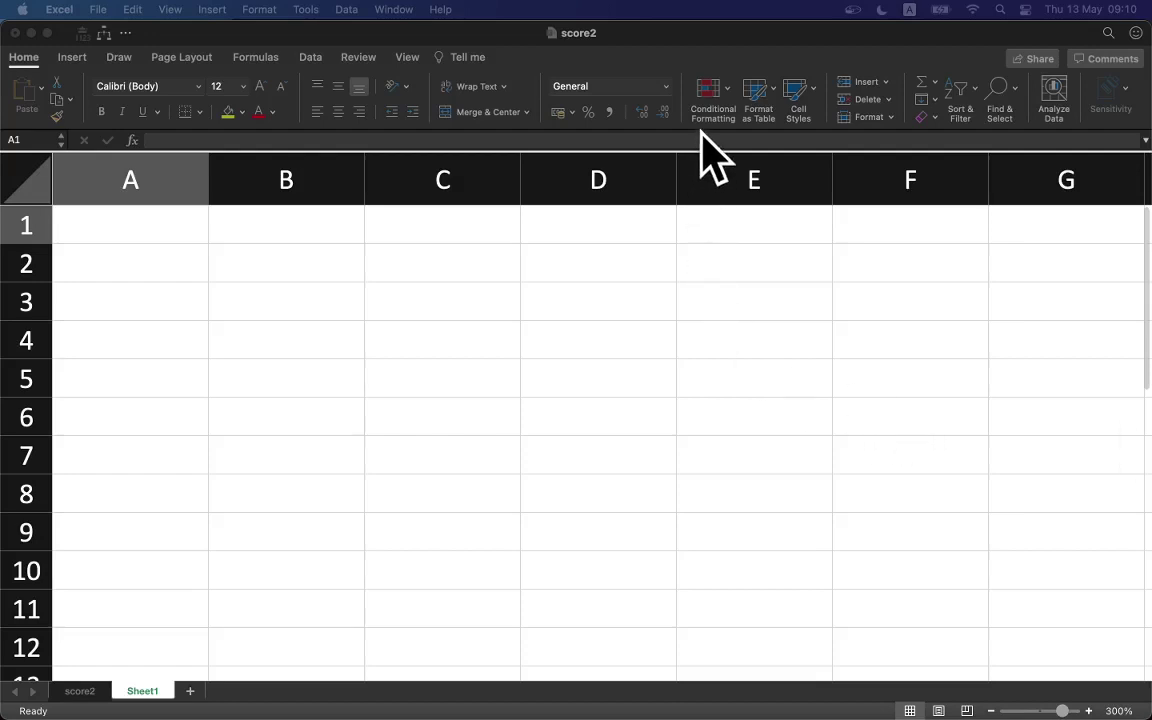
Enter =RANDARRAY(10) in cell A1 so ten random decimals spill into A1:A10
{"action": "left_click", "coordinate": [321, 40]}
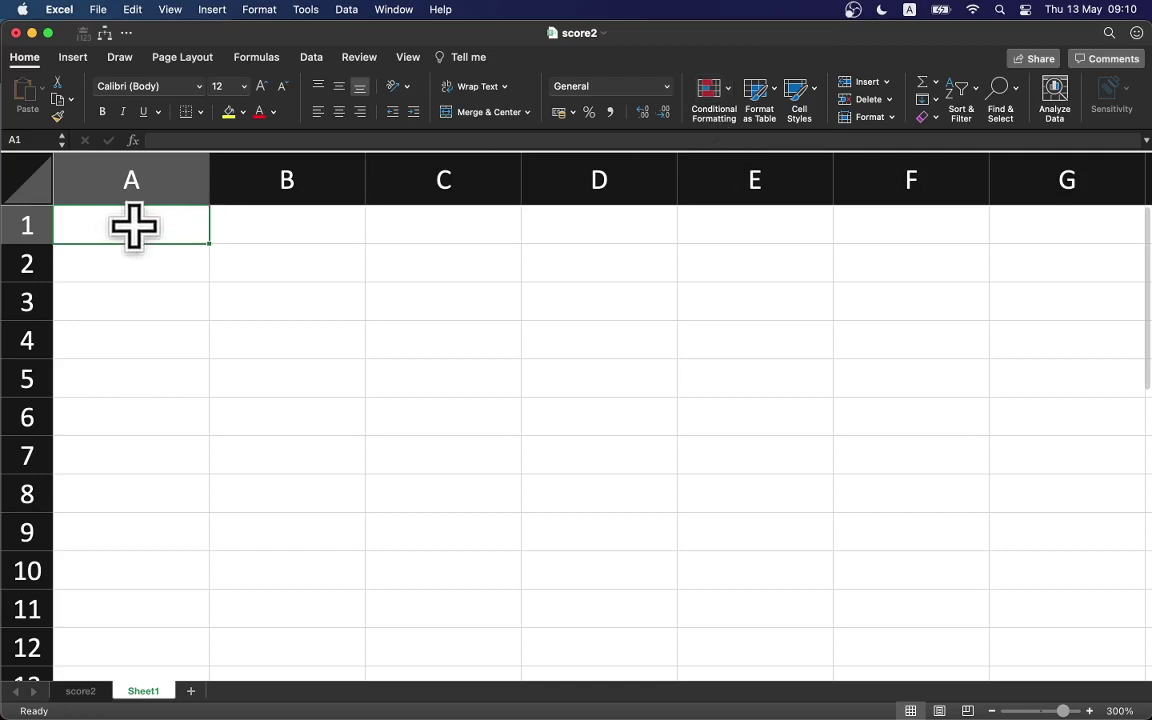
{"action": "type", "text": "="}
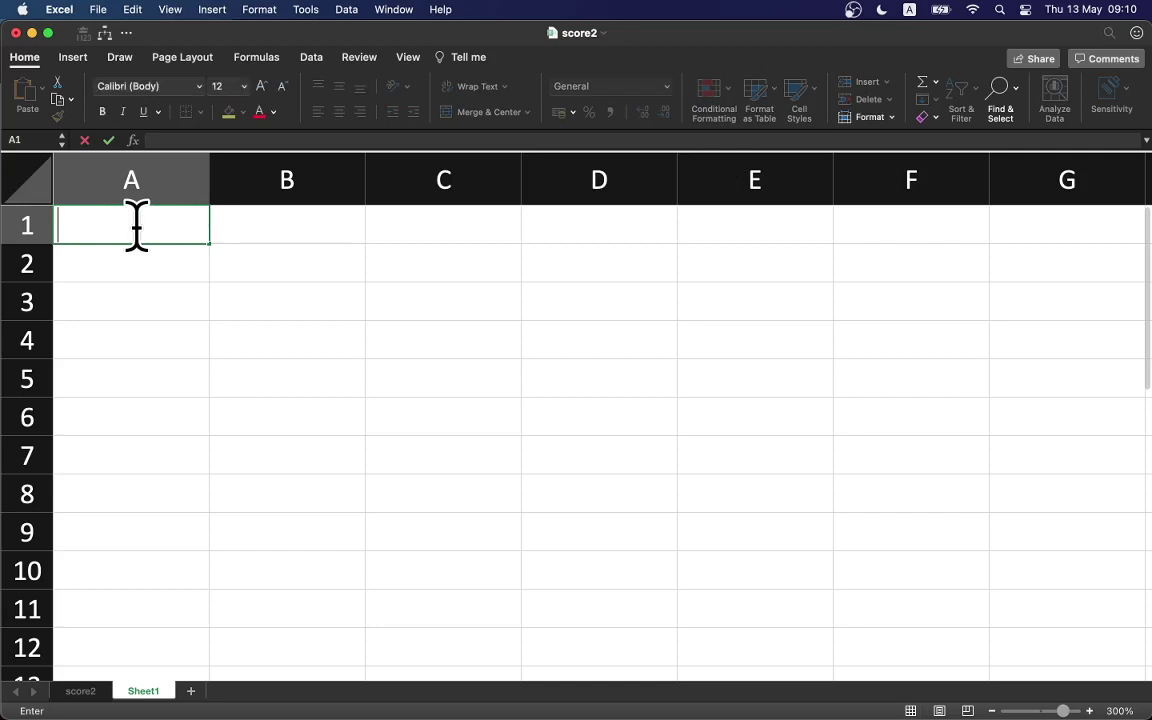
{"action": "key", "text": "Escape"}
{"action": "left_click", "coordinate": [140, 258]}
{"action": "left_click", "coordinate": [137, 233]}
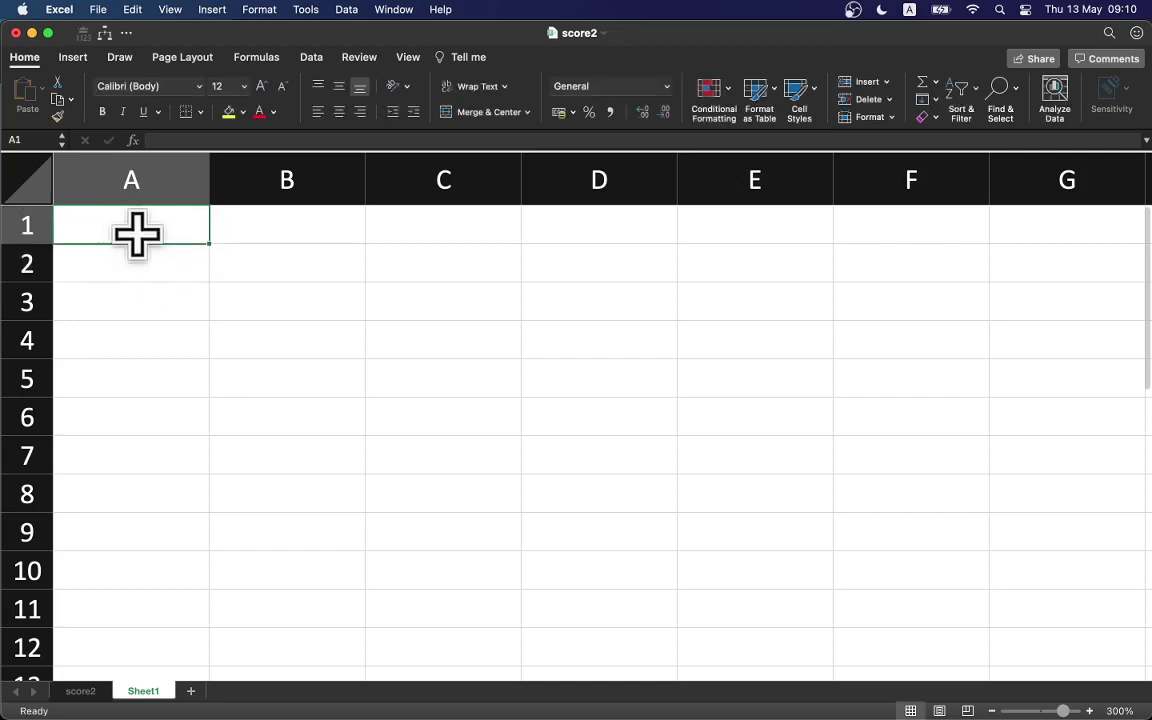
{"action": "type", "text": "=randa"}
{"action": "key", "text": "Tab"}
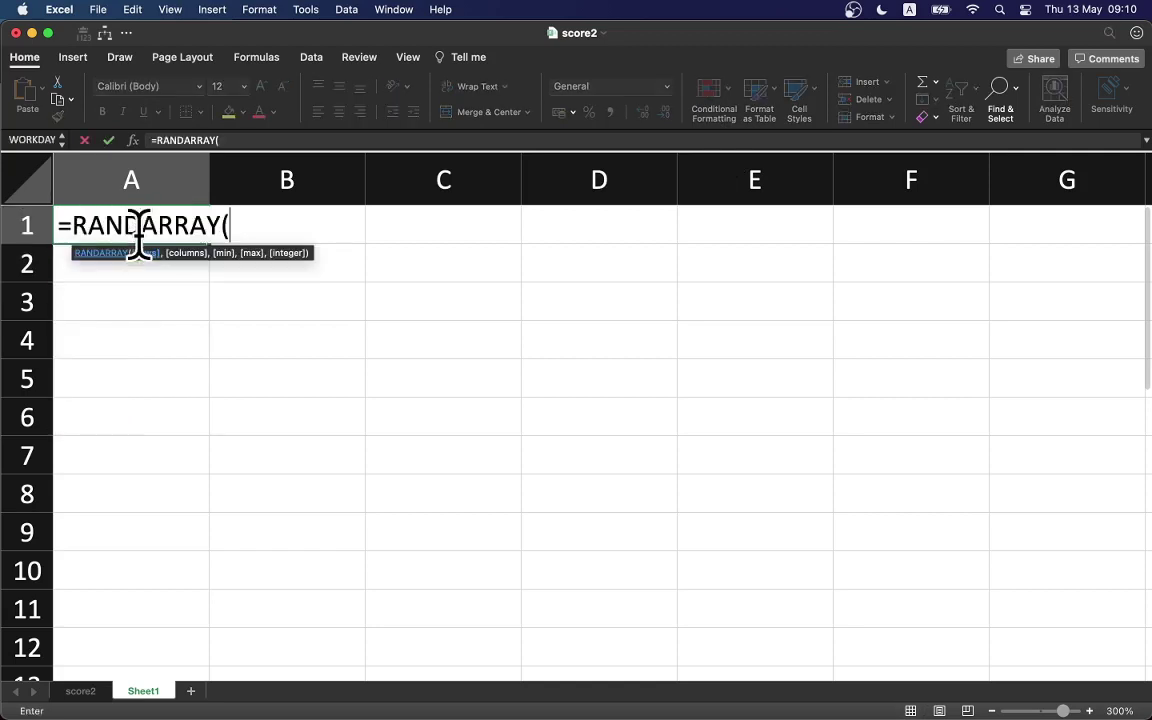
{"action": "type", "text": ")"}
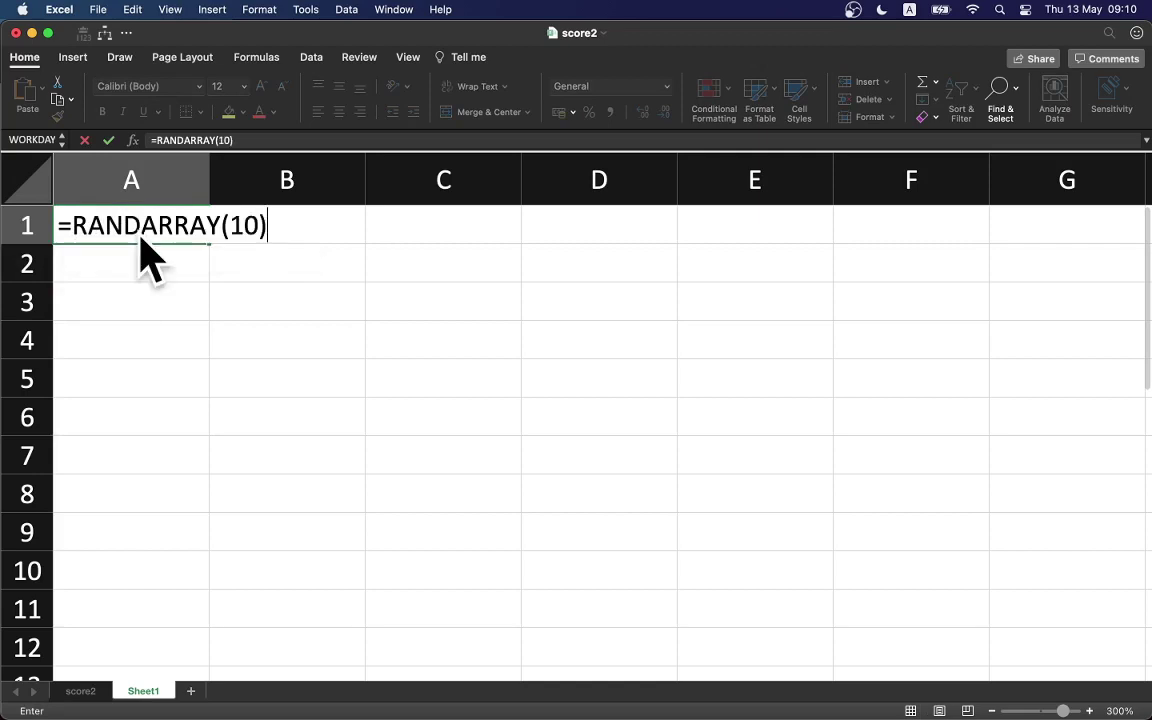
{"action": "key", "text": "Return"}
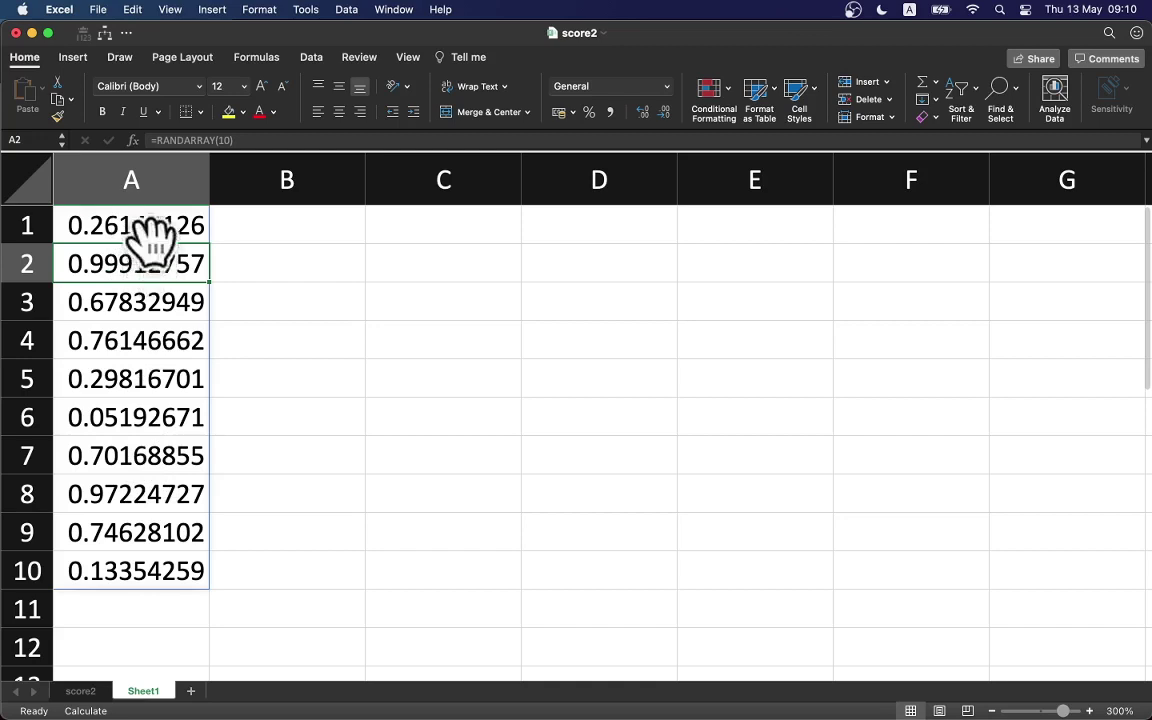
{"action": "left_click", "coordinate": [146, 231]}
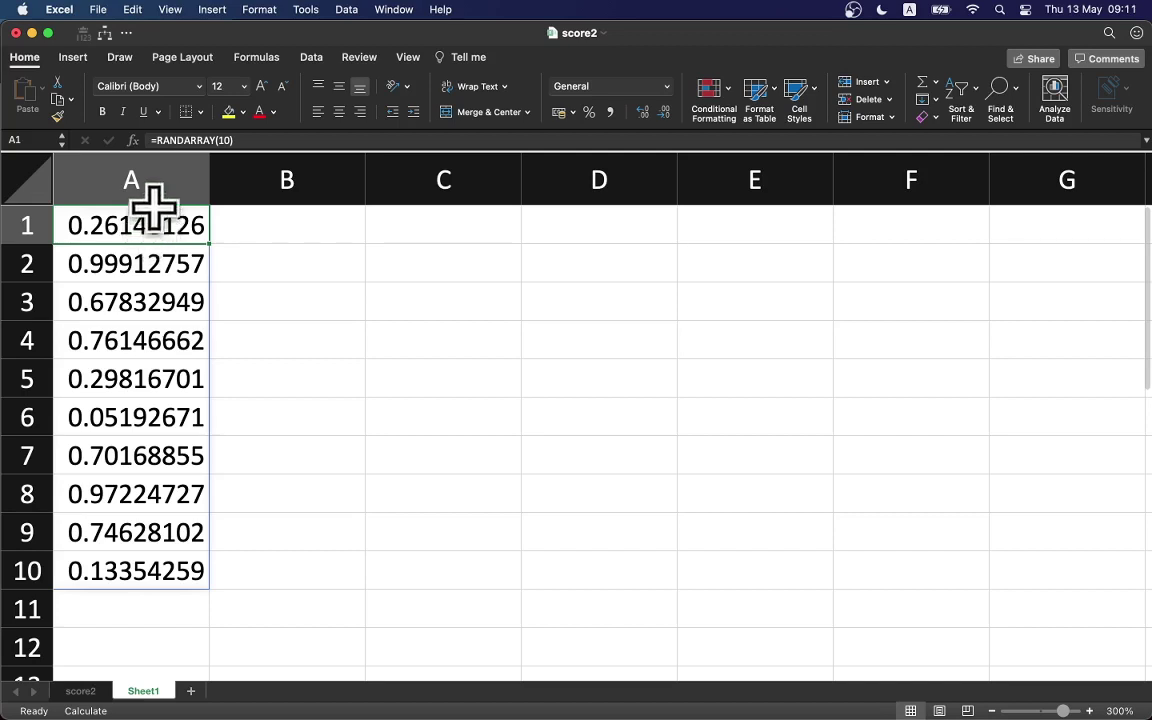
Add a Top 1 rule to column A, highlighting the largest value with light red fill and dark red text
{"action": "left_click", "coordinate": [137, 183]}
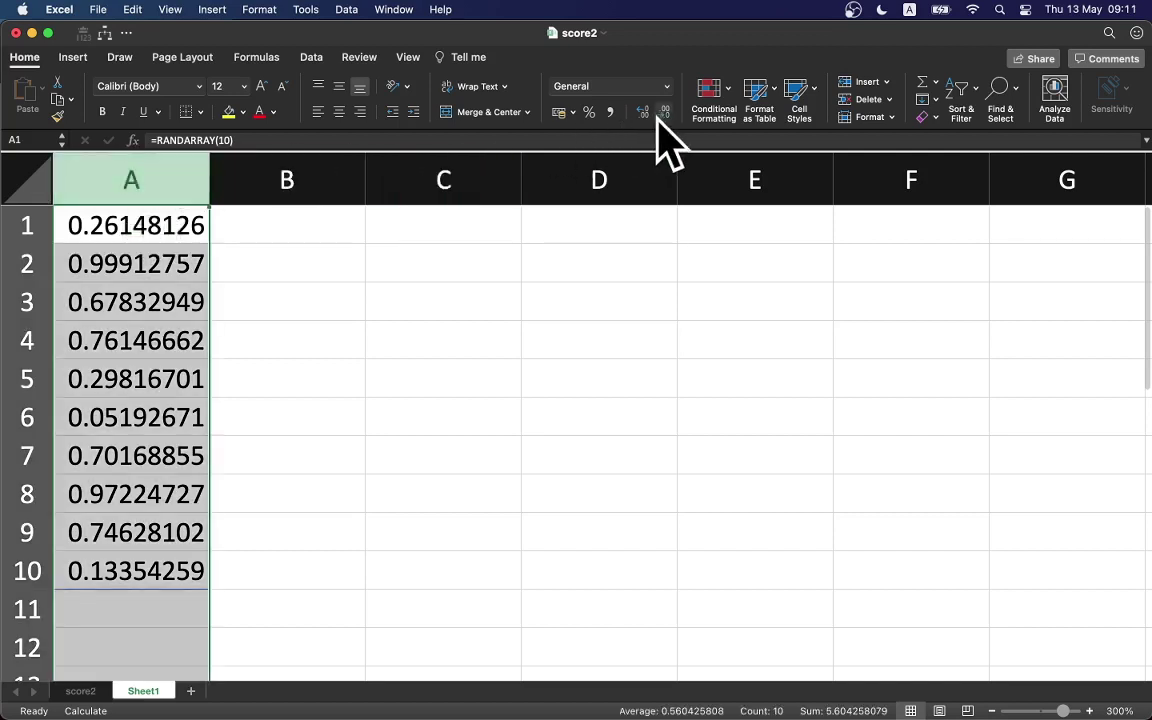
{"action": "left_click", "coordinate": [732, 95]}
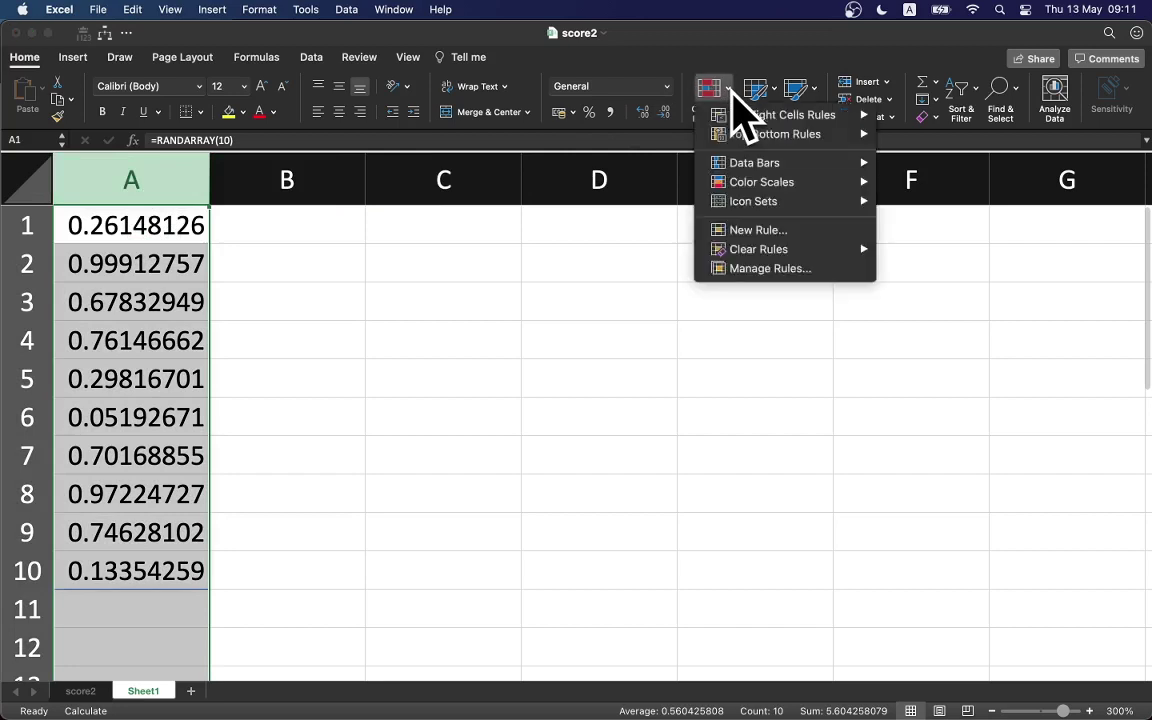
{"action": "mouse_move", "coordinate": [757, 139]}
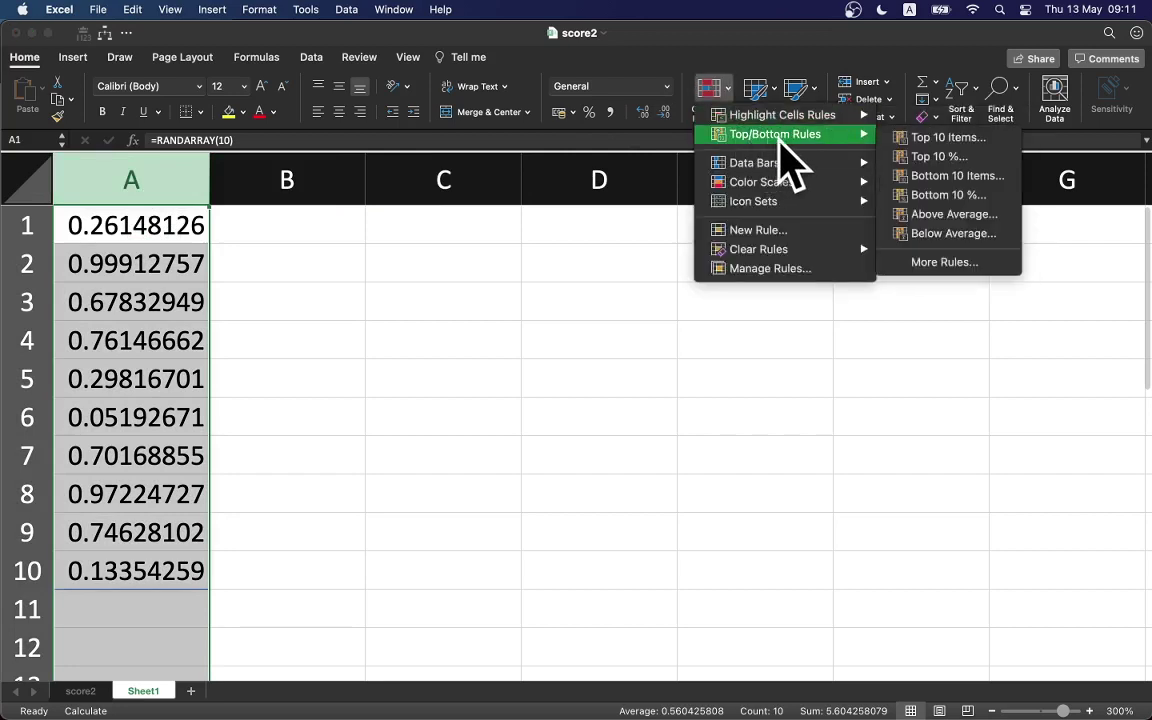
{"action": "left_click", "coordinate": [948, 141]}
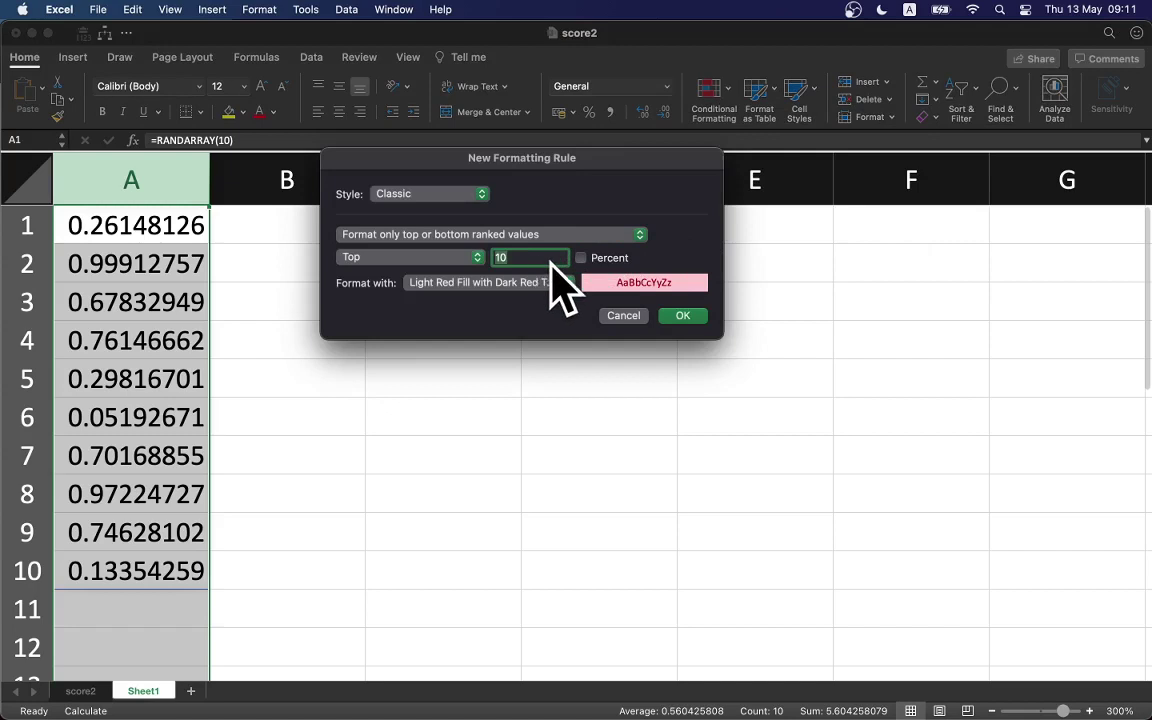
{"action": "key", "text": "BackSpace"}
{"action": "left_click", "coordinate": [681, 315]}
{"action": "left_click", "coordinate": [682, 318]}
{"action": "left_click", "coordinate": [555, 325]}
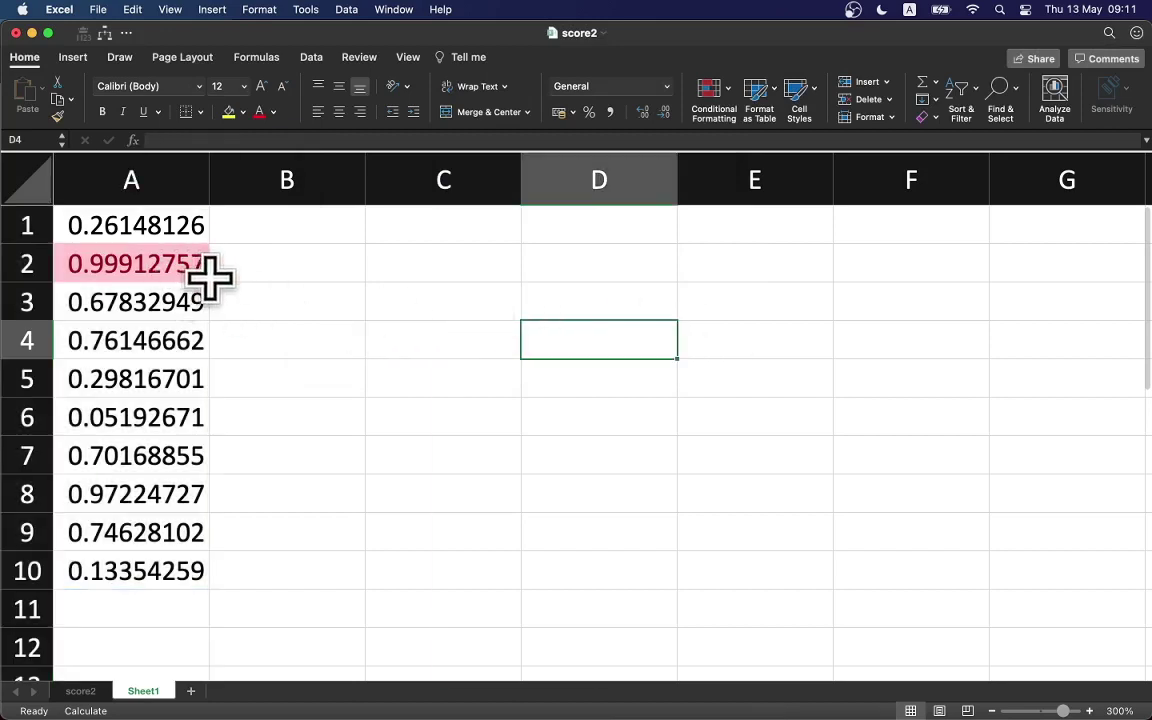
Recalculate the random values repeatedly with F9 until the highlight sits on A6 (0.89818104)
{"action": "left_click", "coordinate": [136, 226]}
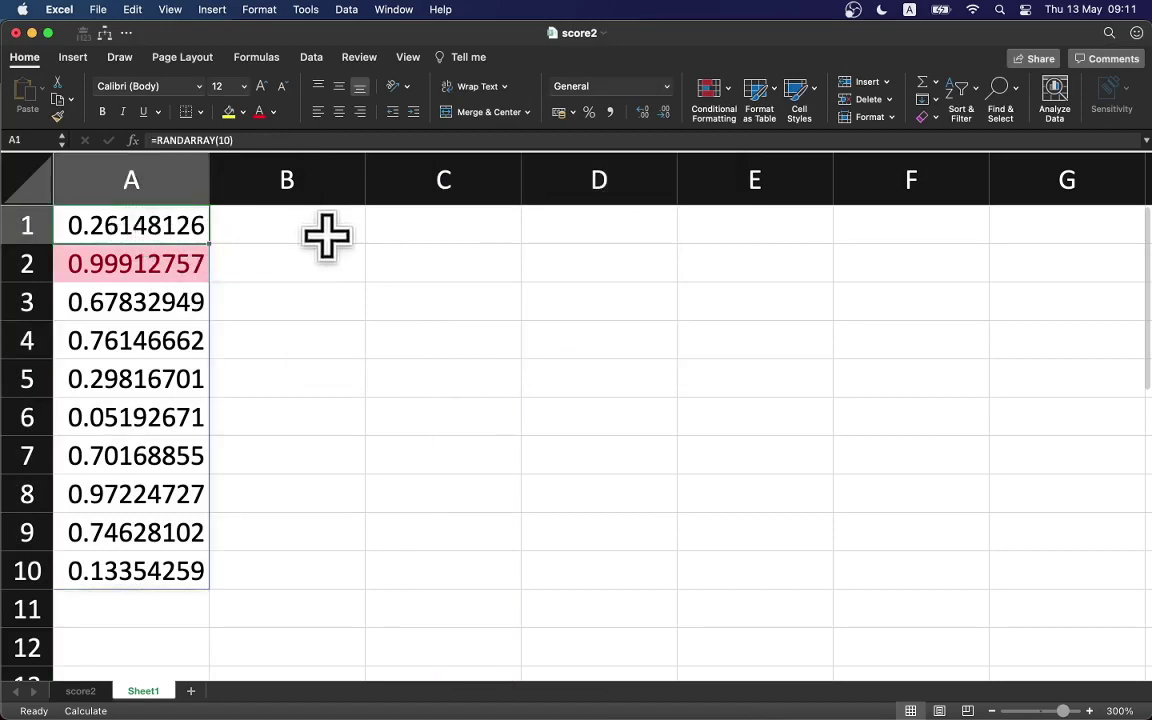
{"action": "key", "text": "F9"}
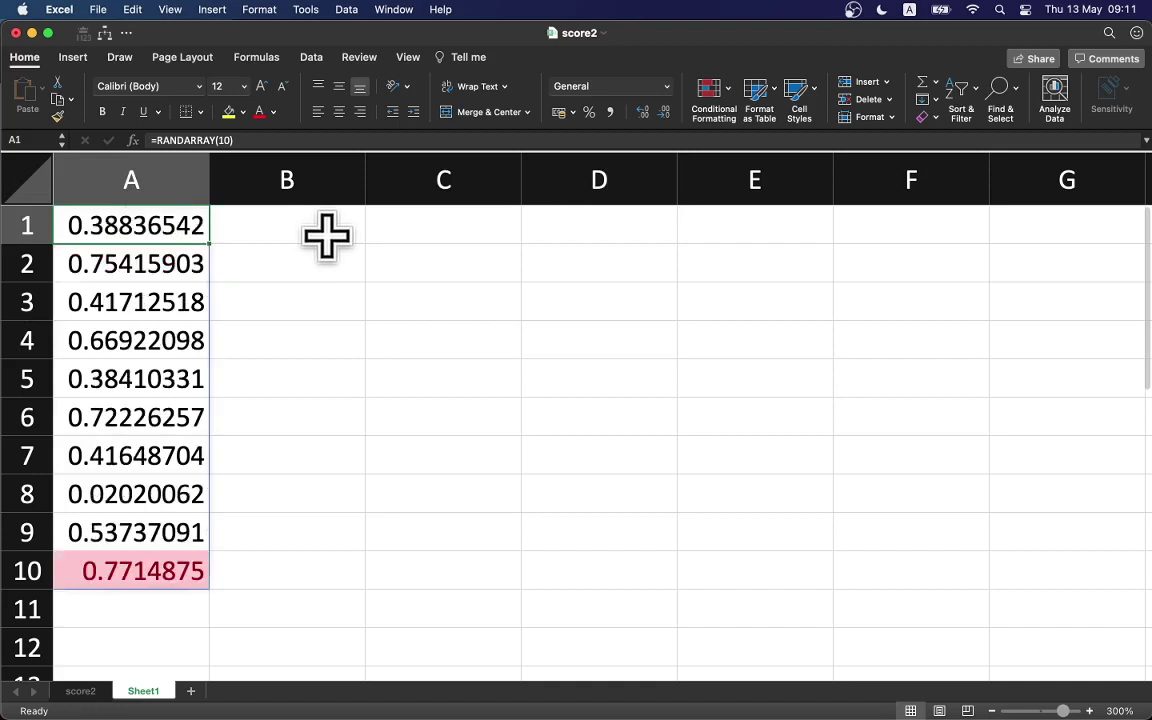
{"action": "key", "text": "F9"}
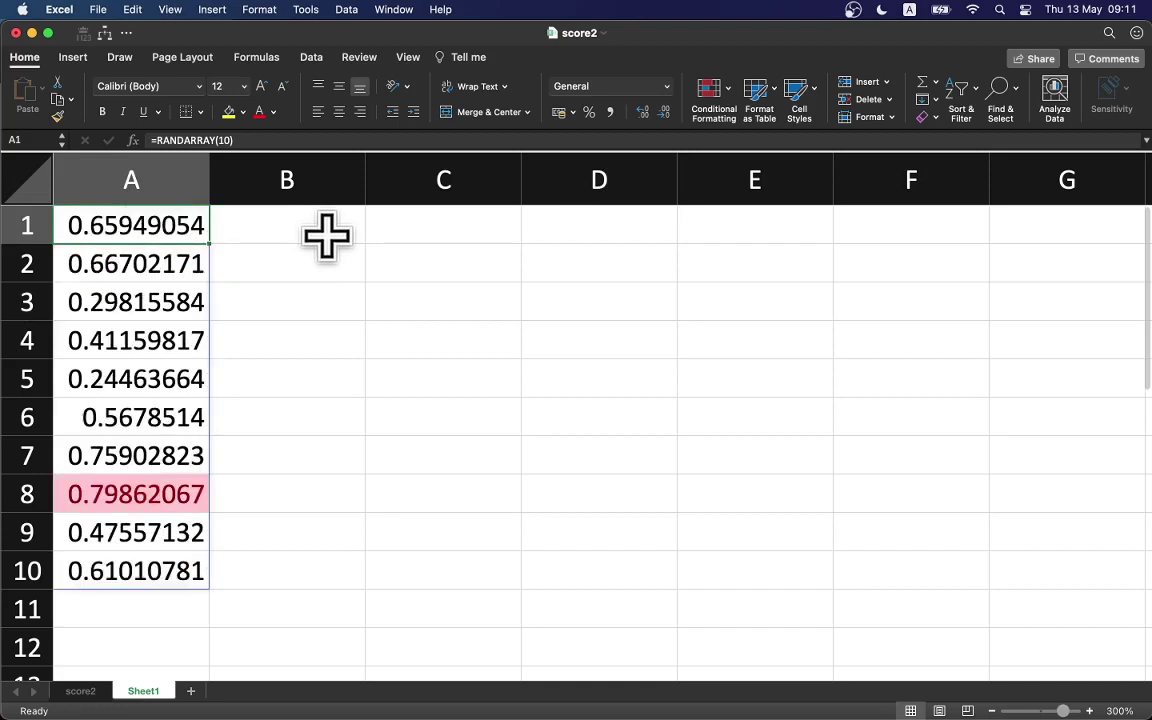
{"action": "key", "text": "F9"}
{"action": "key", "text": "F9"}
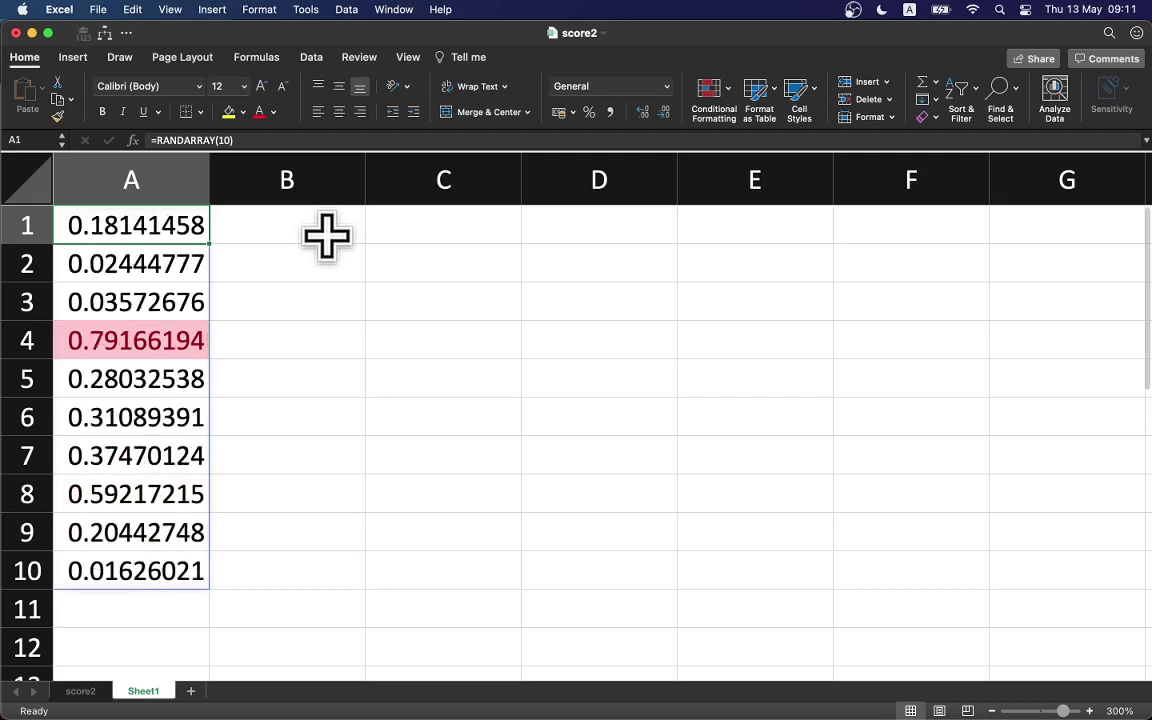
{"action": "key", "text": "F9"}
{"action": "key", "text": "F9"}
{"action": "key", "text": "F9"}
{"action": "key", "text": "F9"}
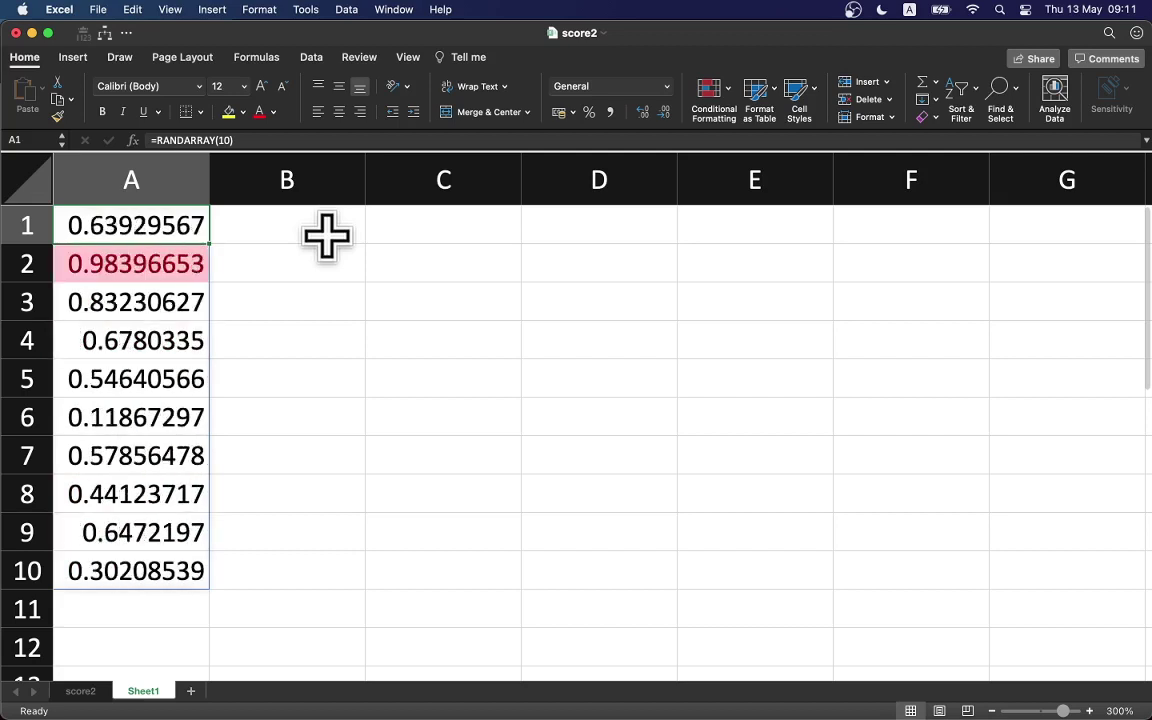
{"action": "key", "text": "F9"}
{"action": "key", "text": "F9"}
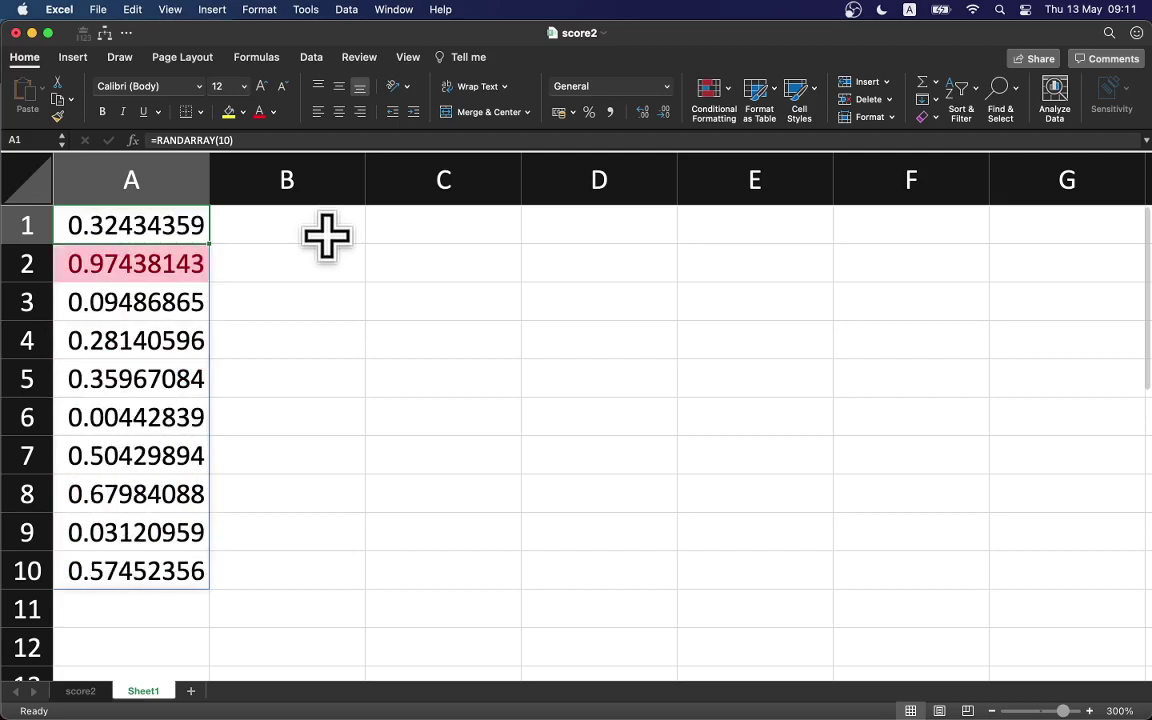
{"action": "key", "text": "F9"}
{"action": "key", "text": "F9"}
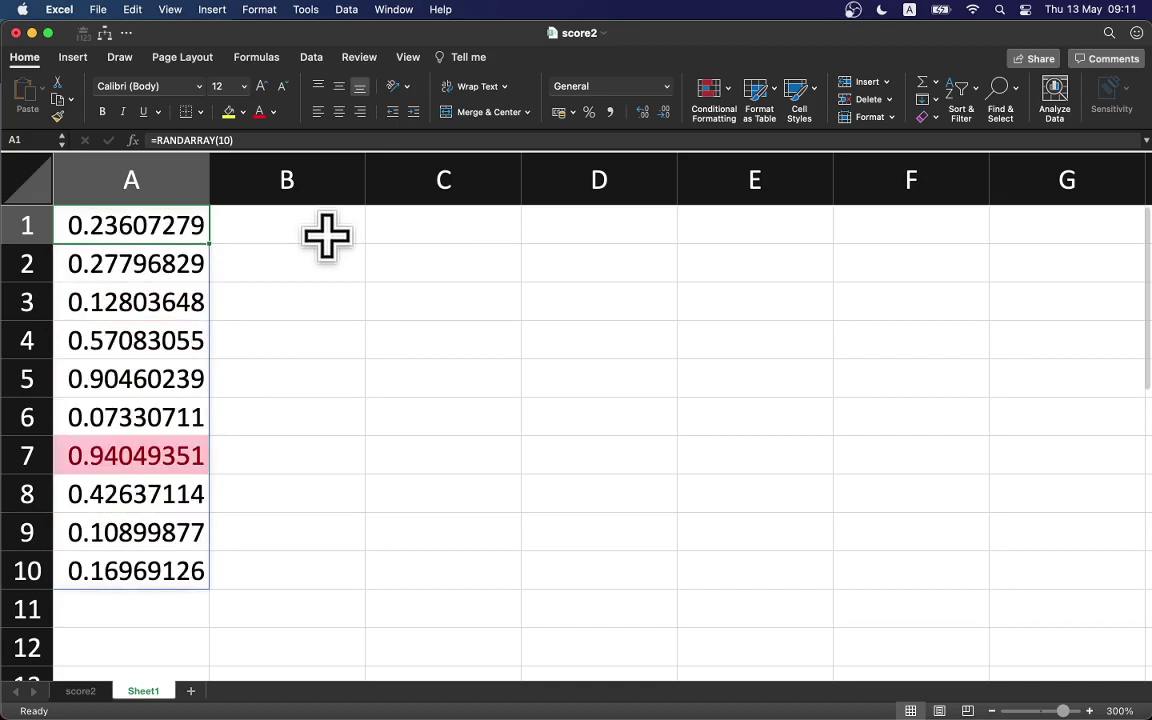
{"action": "key", "text": "F9"}
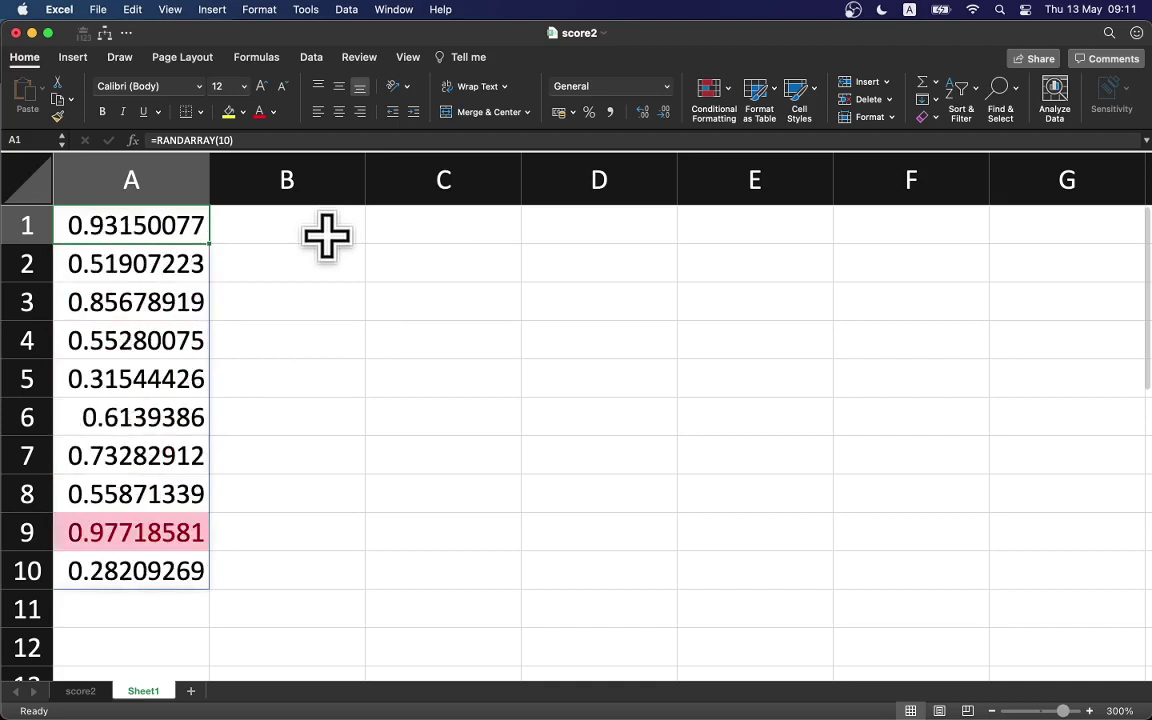
{"action": "key", "text": "F9"}
{"action": "key", "text": "F9"}
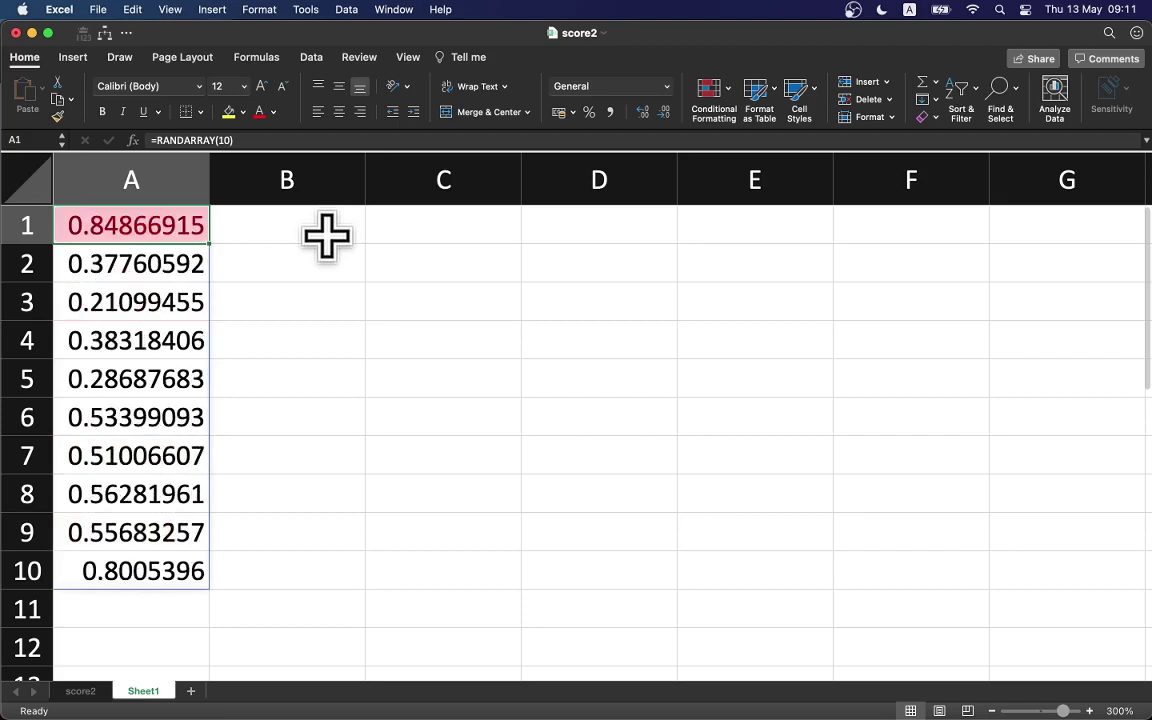
{"action": "key", "text": "F9"}
{"action": "key", "text": "F9"}
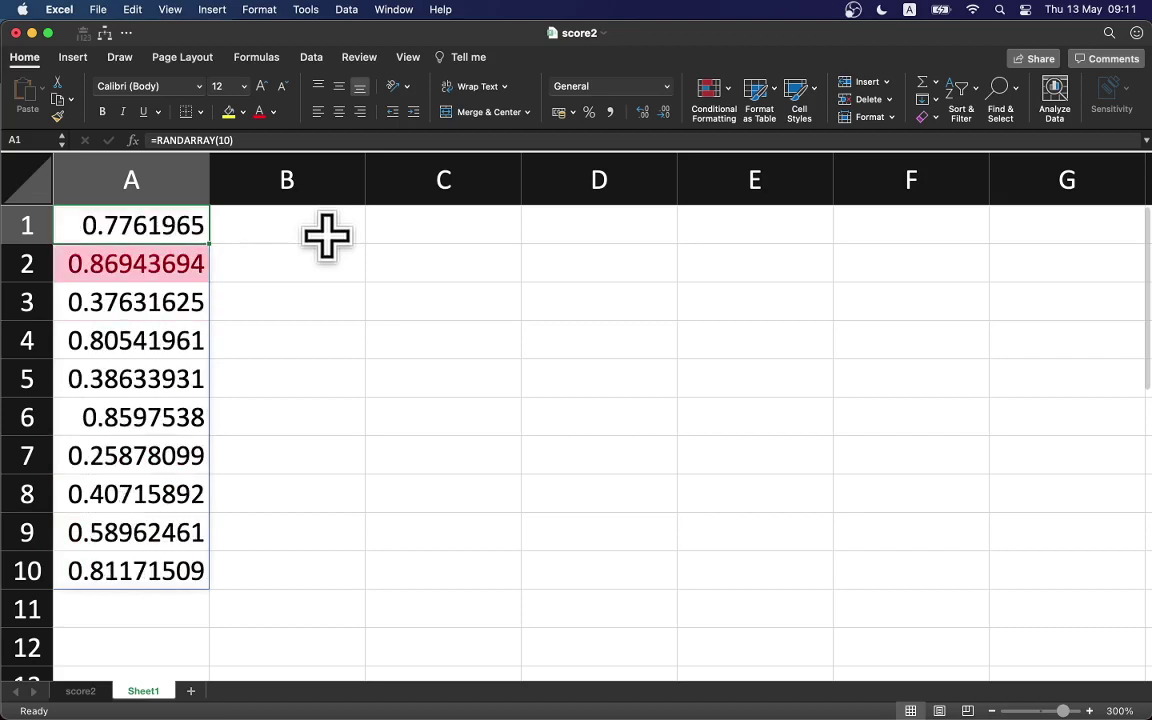
{"action": "key", "text": "F9"}
{"action": "key", "text": "F9"}
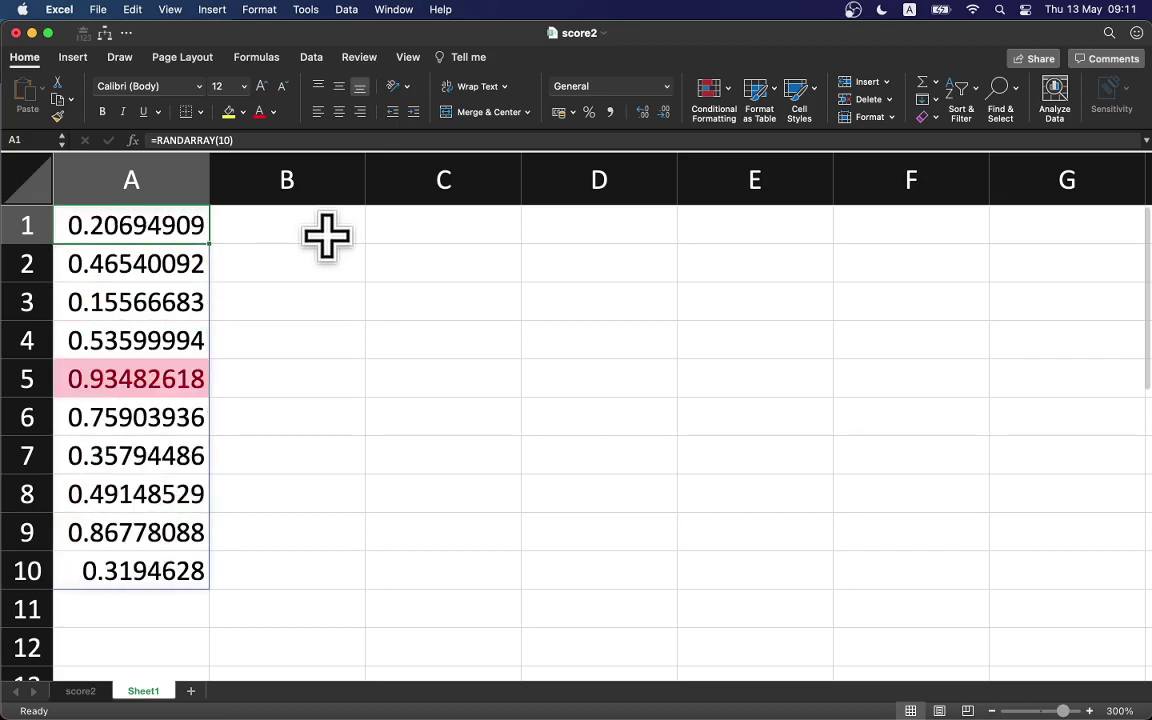
{"action": "key", "text": "F9"}
{"action": "key", "text": "F9"}
{"action": "key", "text": "F9"}
{"action": "key", "text": "F9"}
{"action": "key", "text": "F9"}
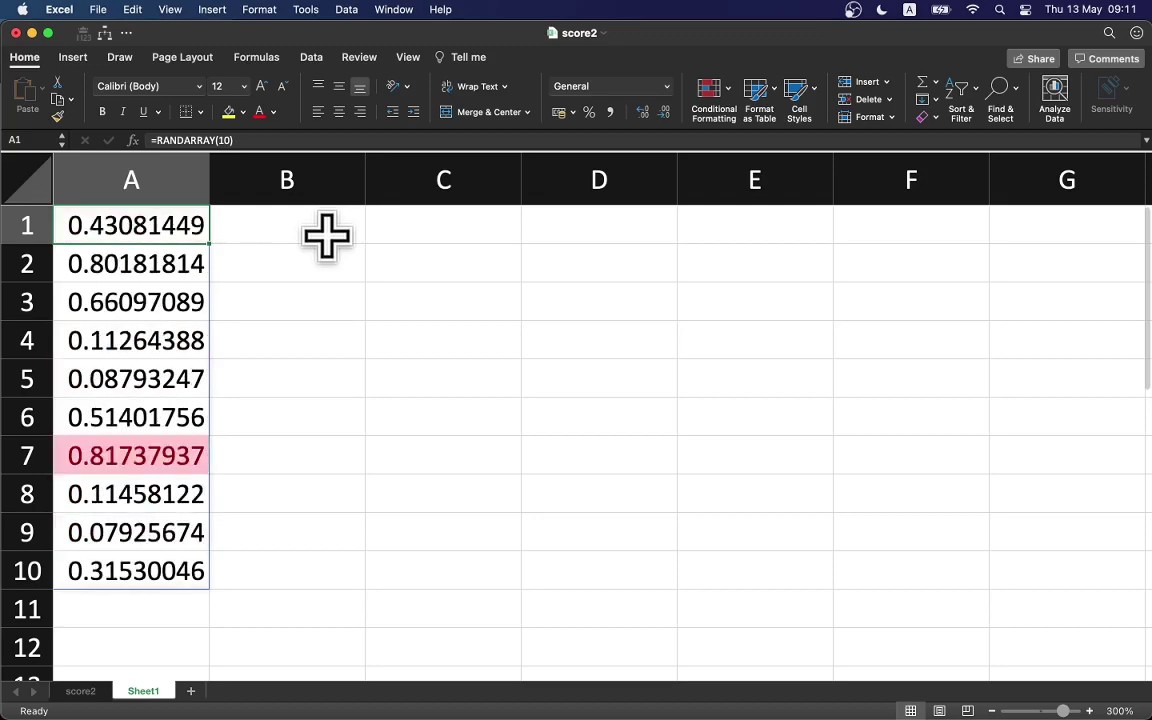
{"action": "key", "text": "F9"}
{"action": "key", "text": "F9"}
{"action": "key", "text": "F9"}
{"action": "key", "text": "F9"}
{"action": "key", "text": "F9"}
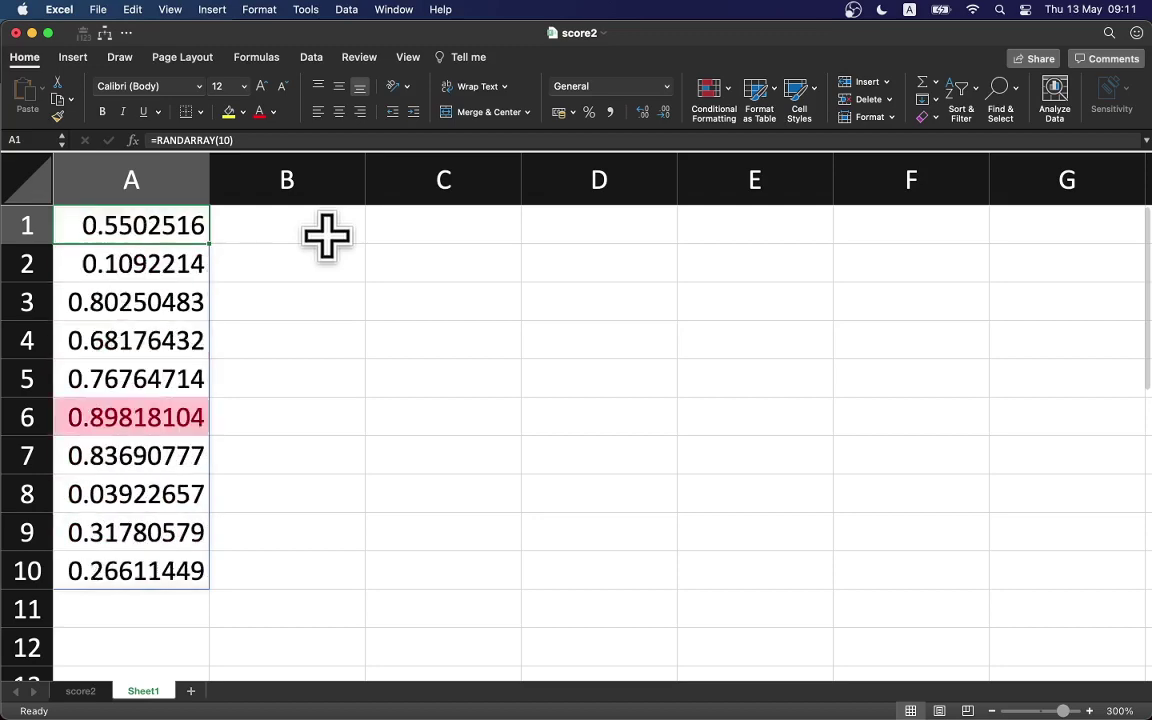
{"action": "key", "text": "F9"}
{"action": "key", "text": "F9"}
{"action": "key", "text": "F9"}
{"action": "key", "text": "F9"}
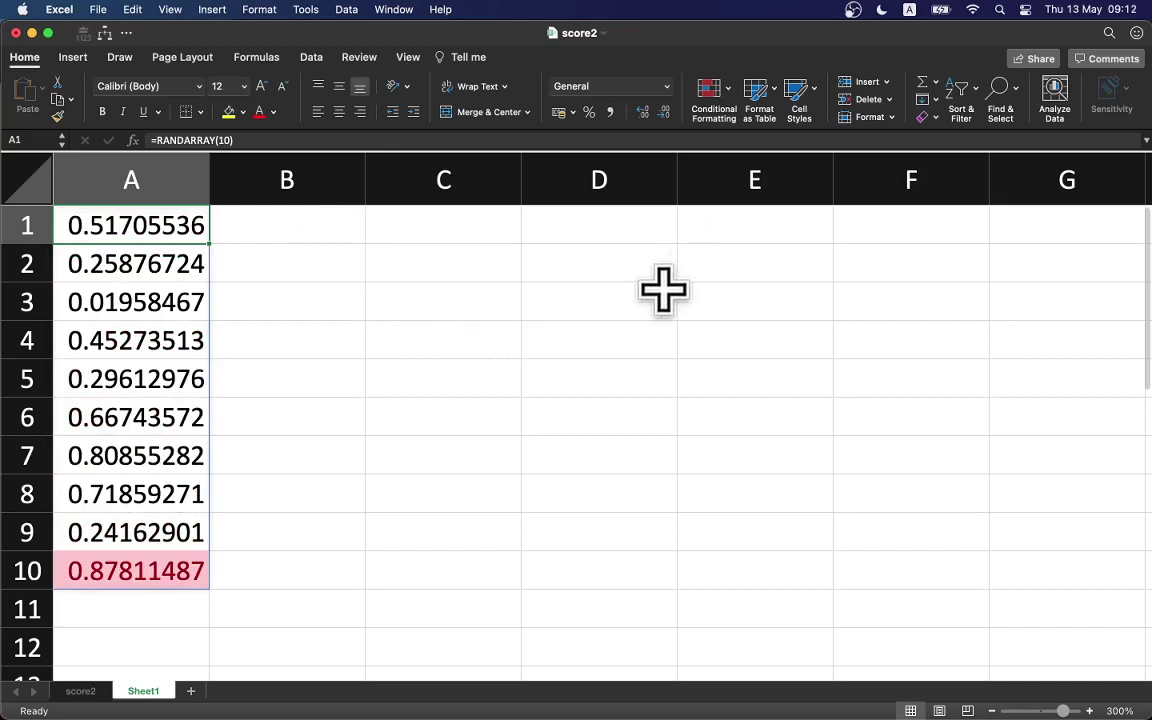
Add a Greater Than 0.5 rule to column A using Light Red Fill with Dark Red Text
{"action": "left_click", "coordinate": [726, 120]}
{"action": "mouse_move", "coordinate": [740, 117]}
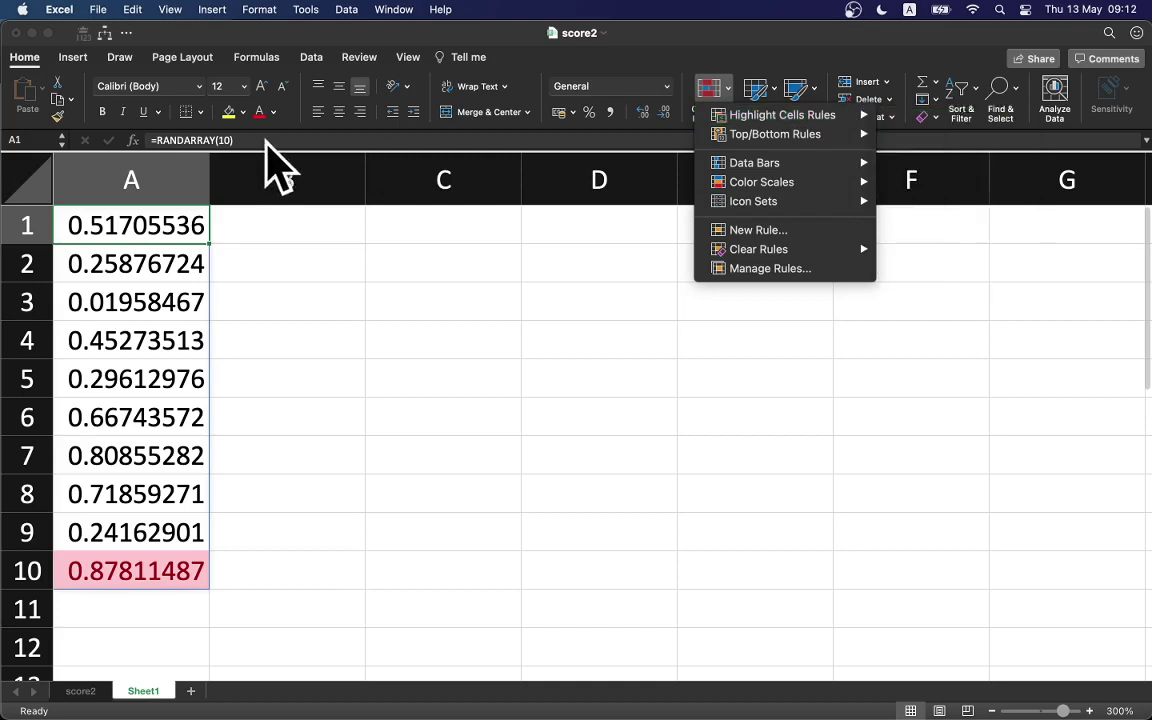
{"action": "left_click", "coordinate": [128, 178]}
{"action": "left_click", "coordinate": [123, 174]}
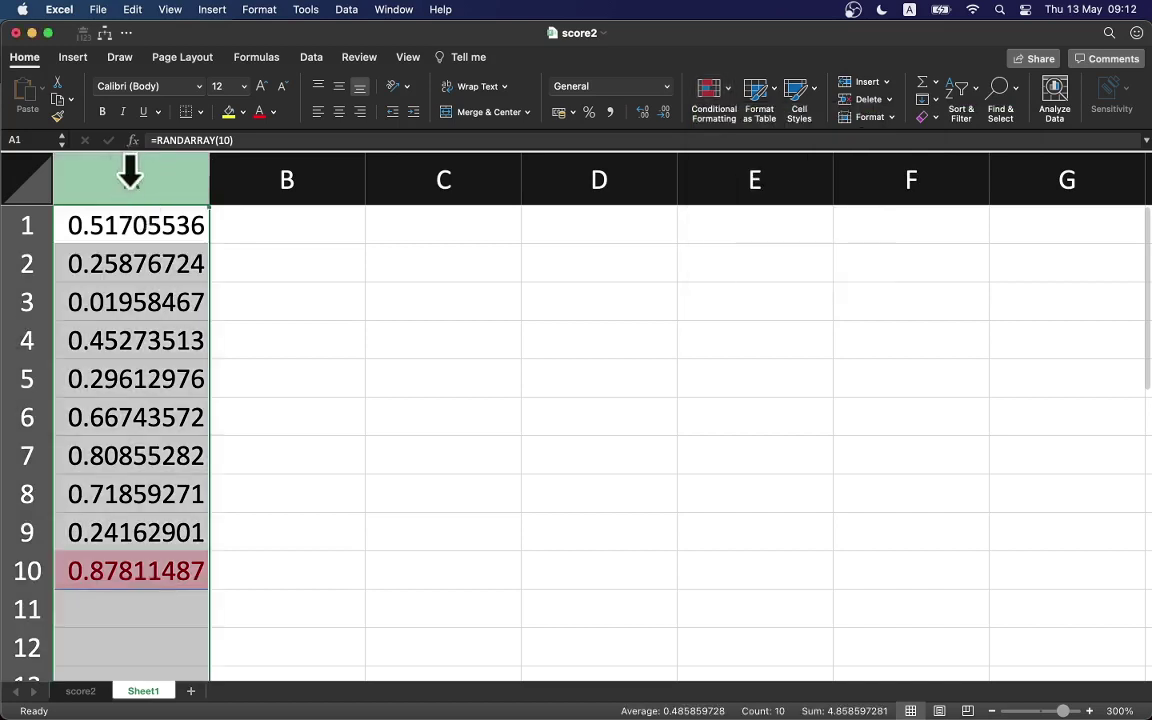
{"action": "left_click", "coordinate": [727, 104]}
{"action": "mouse_move", "coordinate": [805, 122]}
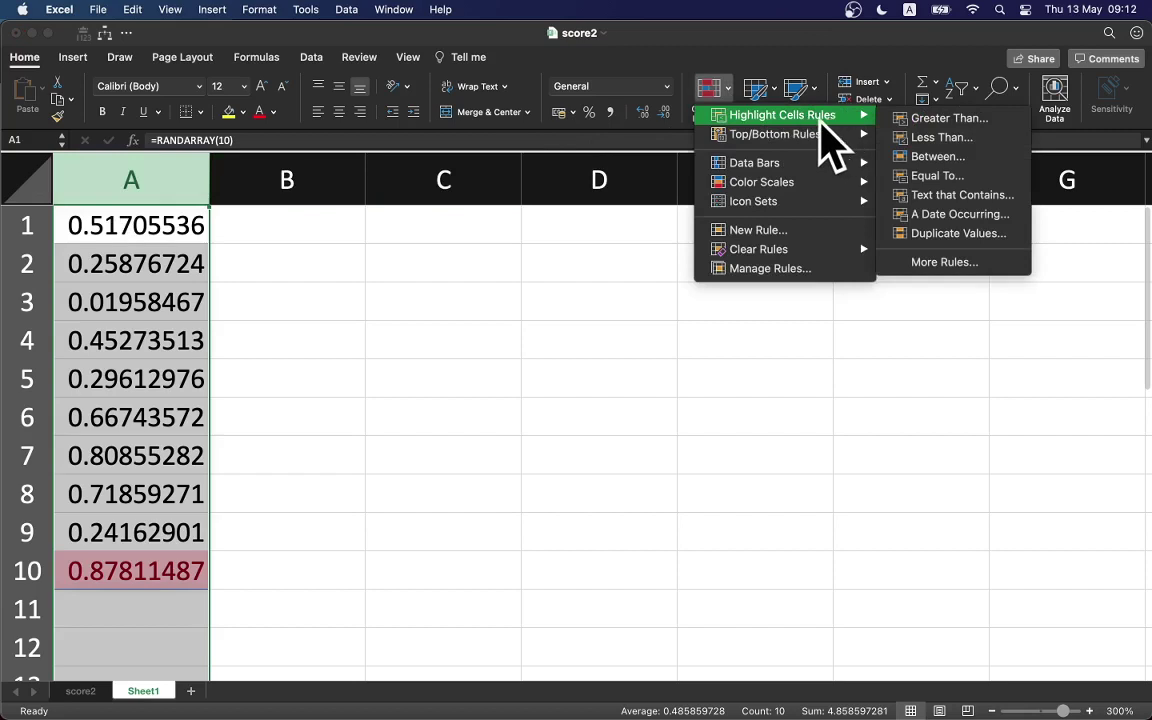
{"action": "left_click", "coordinate": [934, 122]}
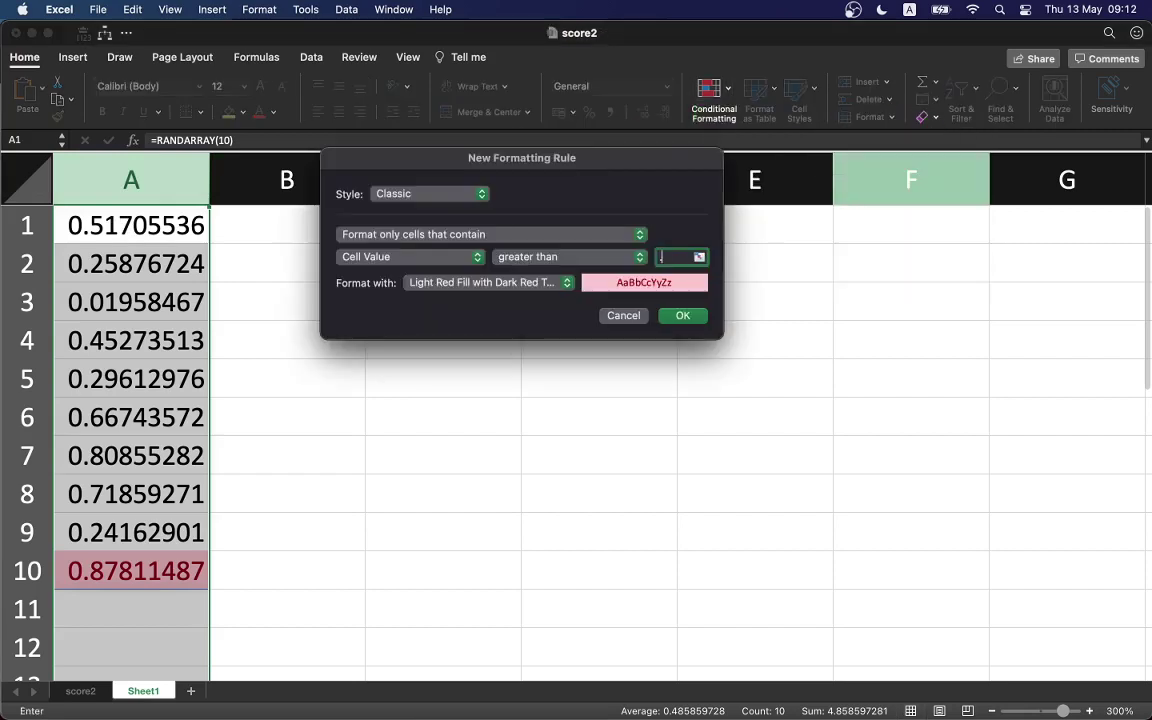
{"action": "type", "text": ".5"}
{"action": "left_click", "coordinate": [692, 316]}
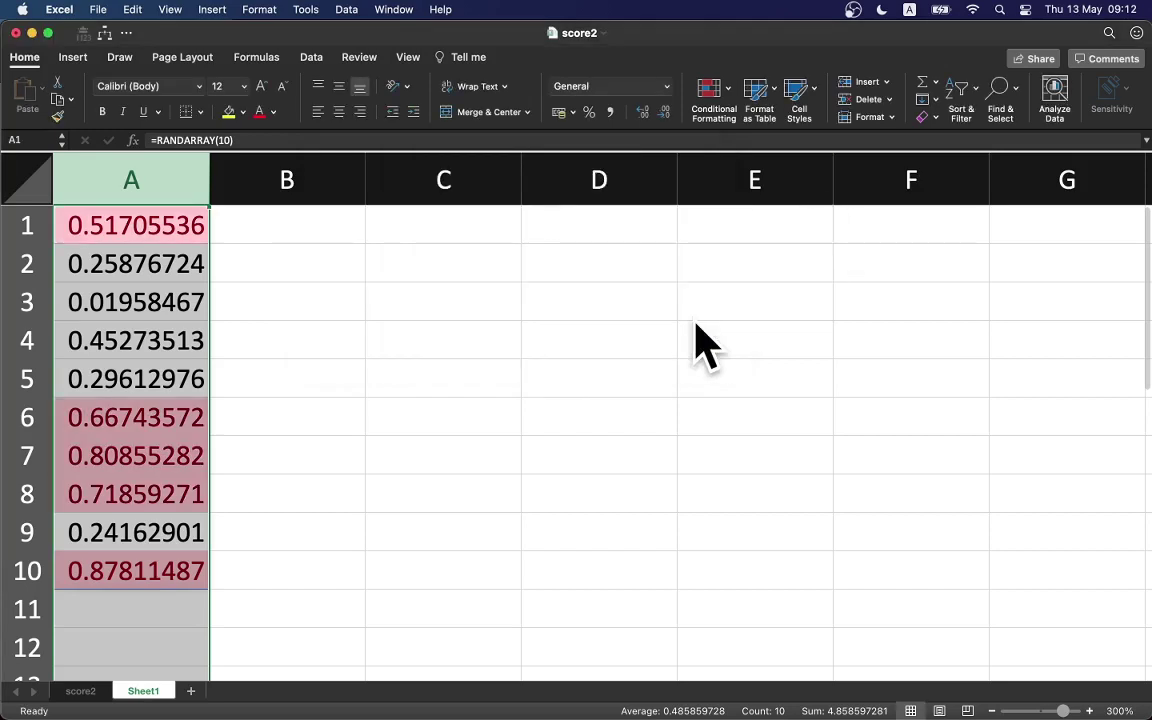
{"action": "left_click", "coordinate": [386, 378]}
Recalculate the values three times so A2, A3, A4, A7, A8 and A10 are highlighted
{"action": "left_click", "coordinate": [168, 224]}
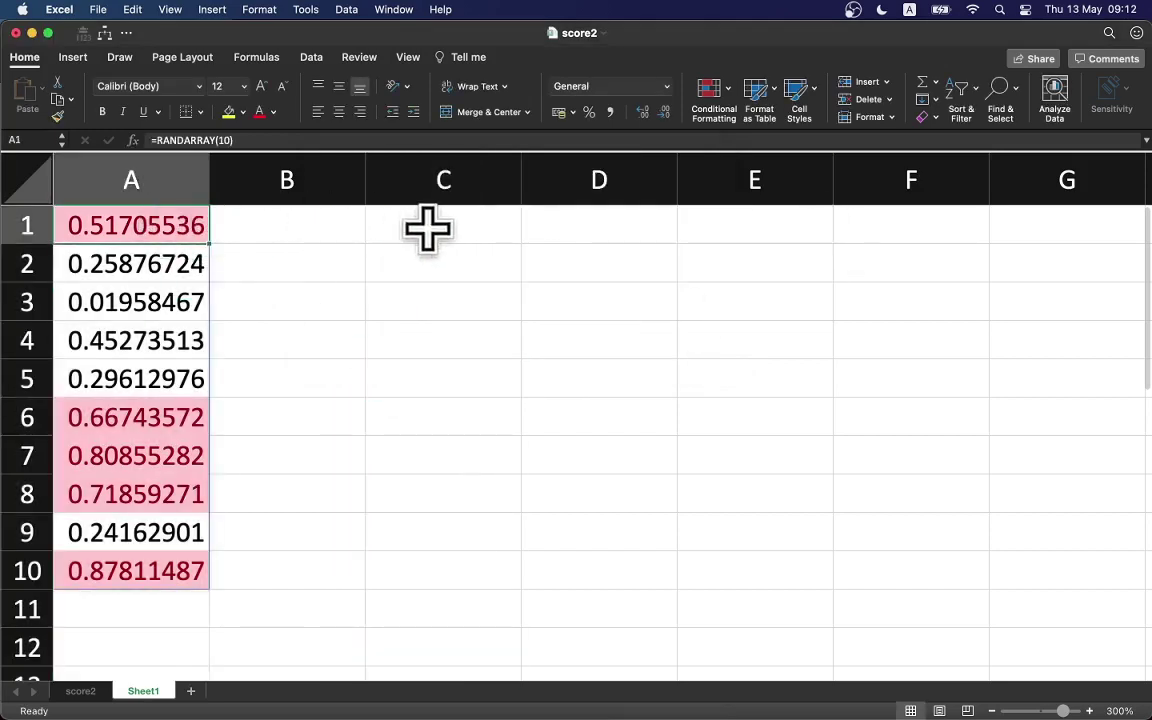
{"action": "key", "text": "F9"}
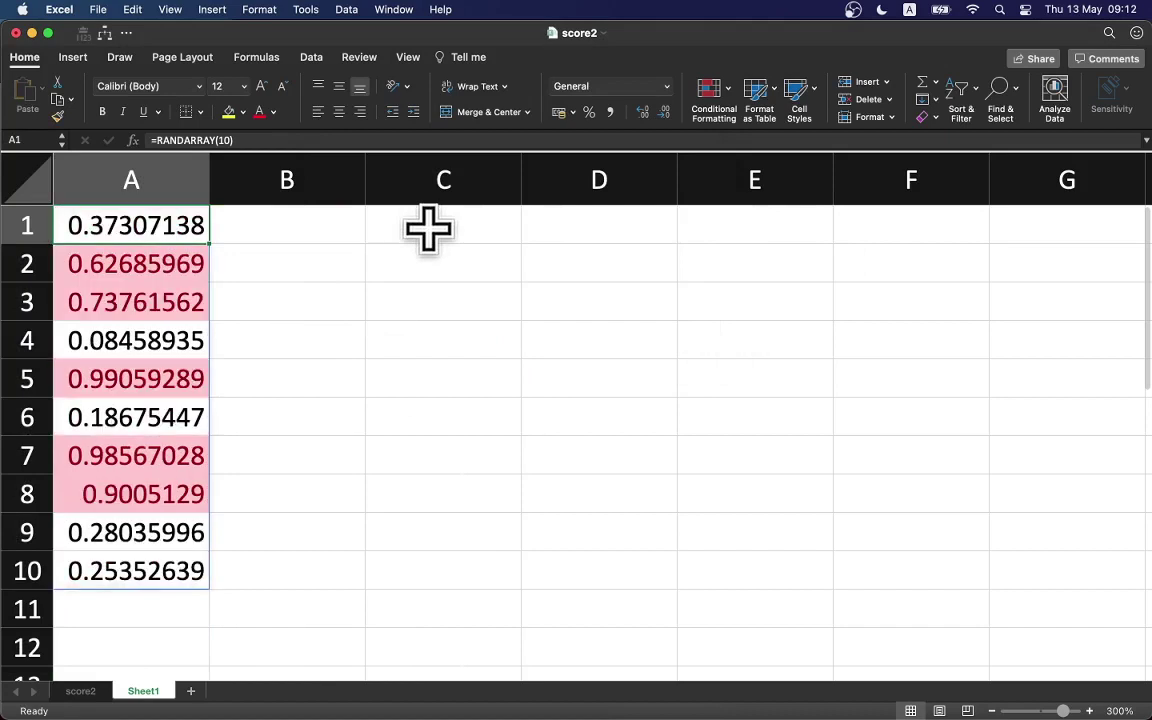
{"action": "key", "text": "F9"}
{"action": "key", "text": "F9"}
{"action": "key", "text": "F9"}
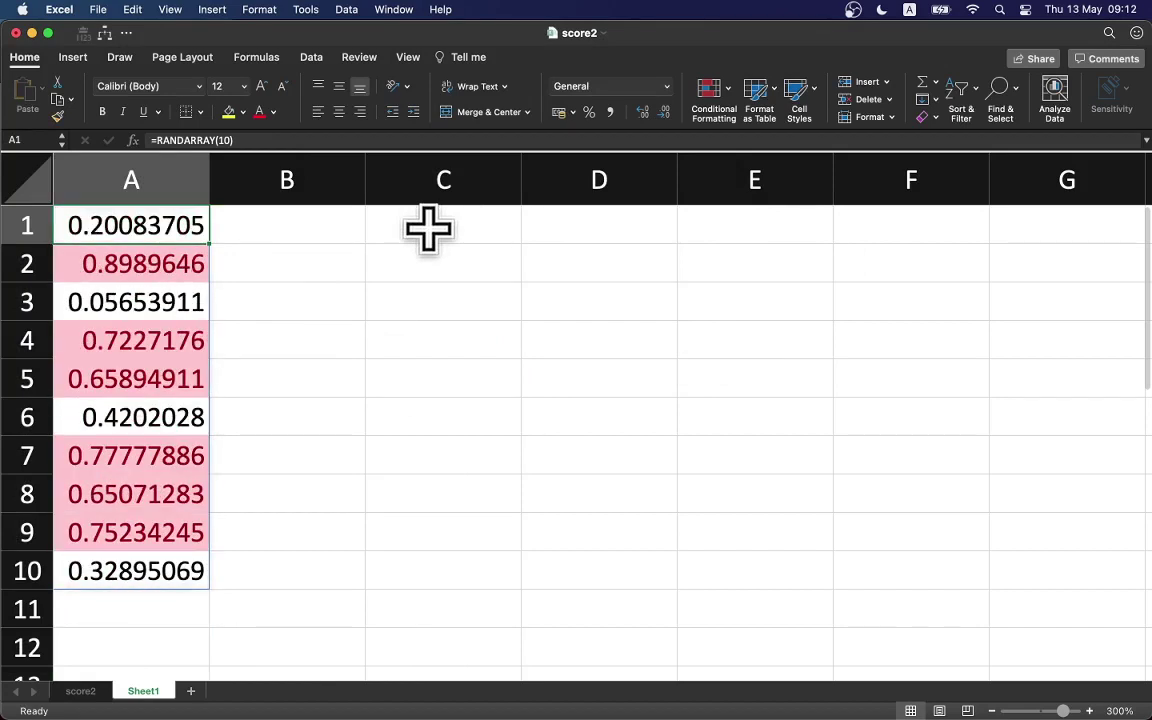
{"action": "key", "text": "F9"}
{"action": "key", "text": "F9"}
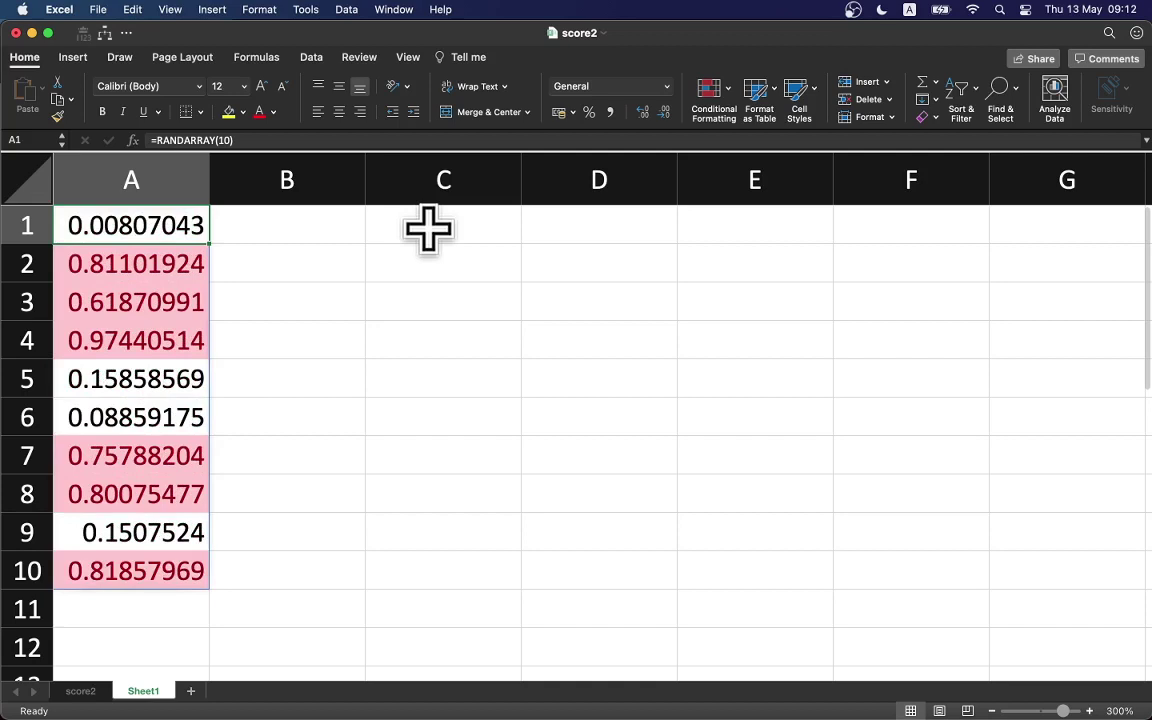
{"action": "left_click", "coordinate": [730, 89]}
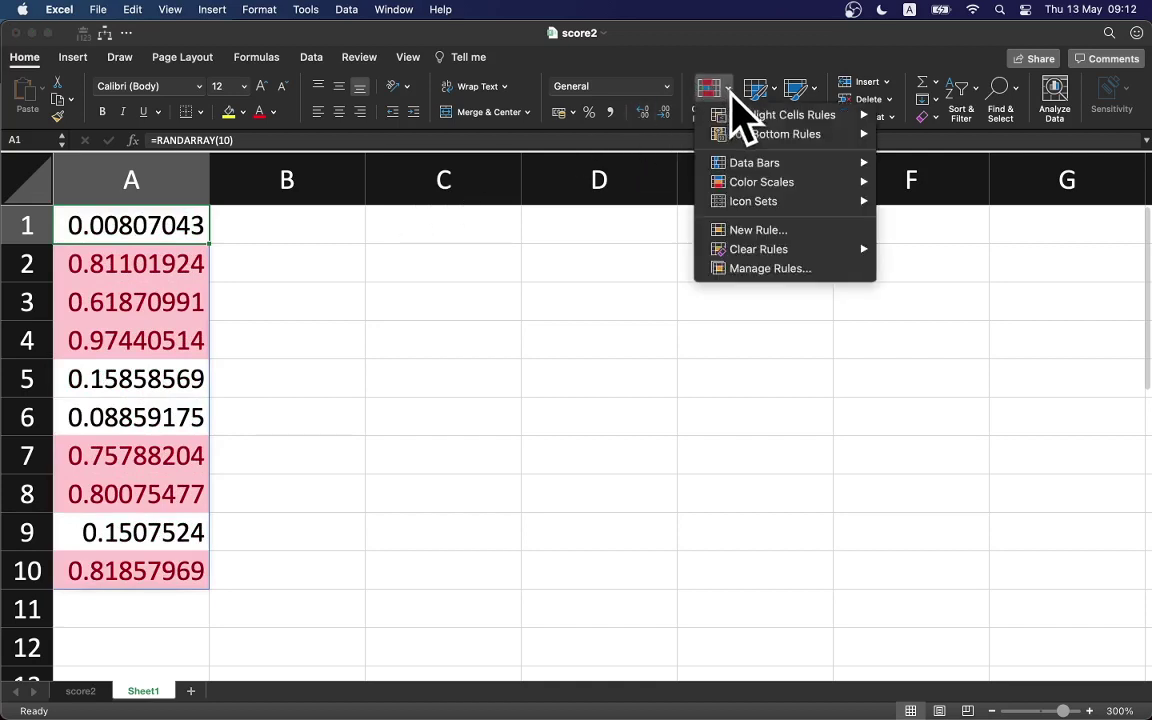
{"action": "mouse_move", "coordinate": [755, 134]}
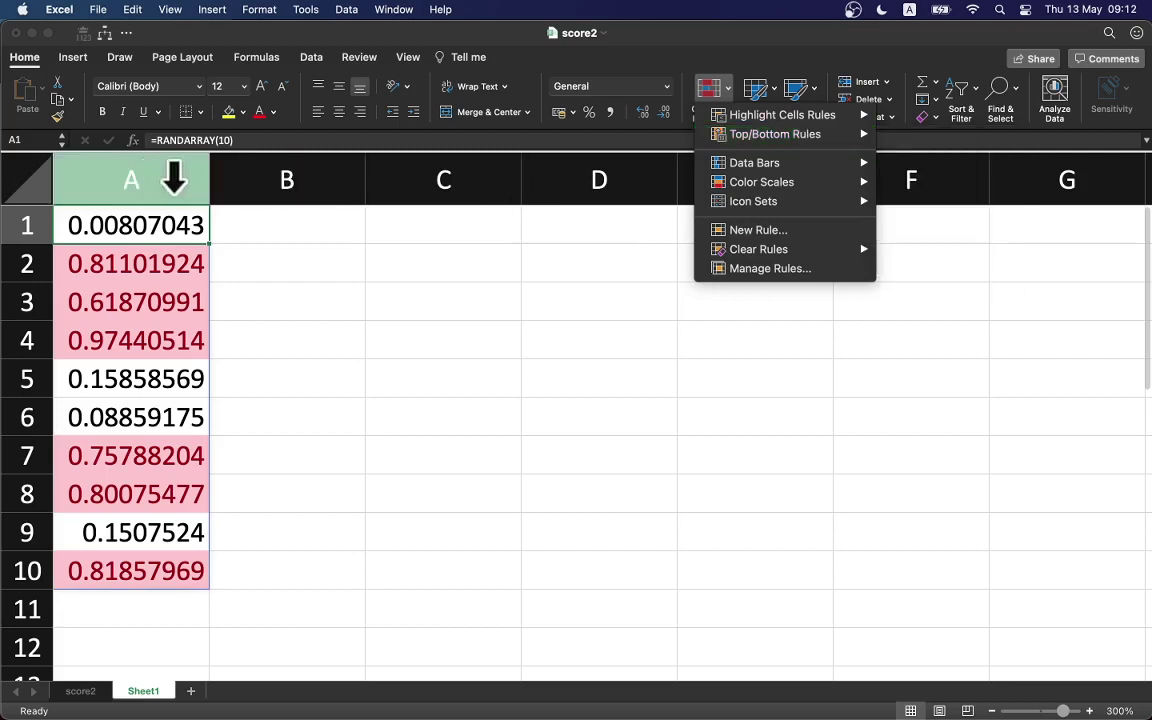
Apply Green Data Bar gradient fill data bars to column A, then reselect the column
{"action": "left_click", "coordinate": [140, 178]}
{"action": "left_click", "coordinate": [133, 178]}
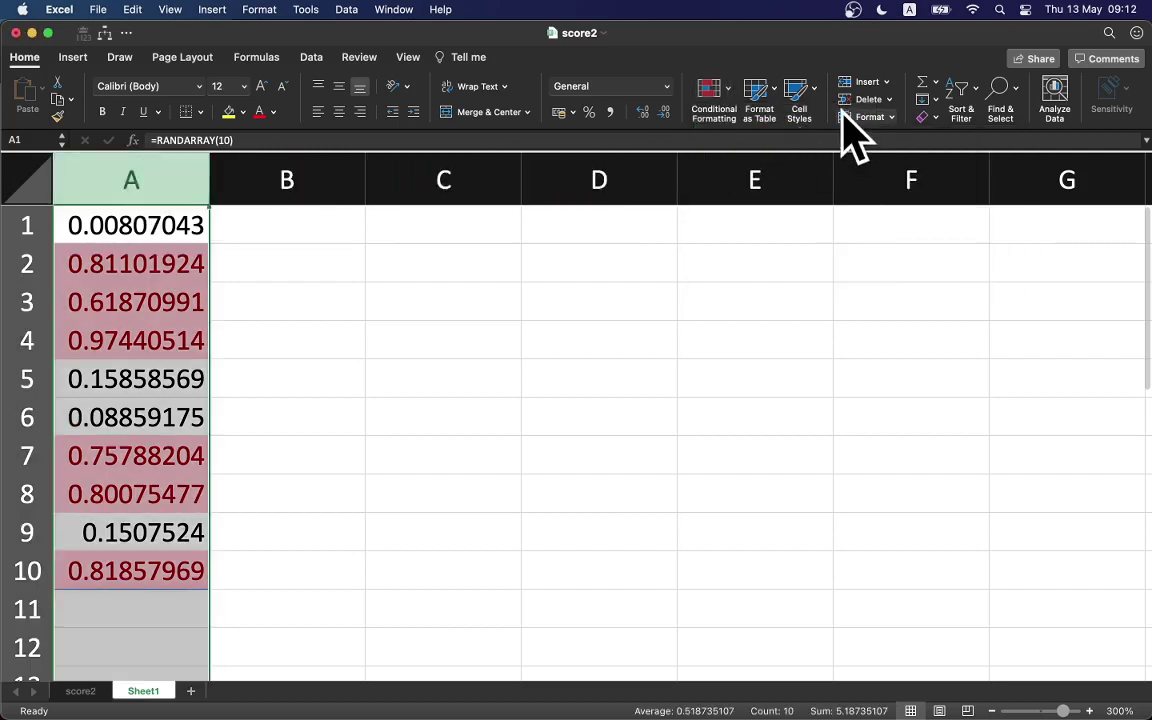
{"action": "left_click", "coordinate": [733, 100]}
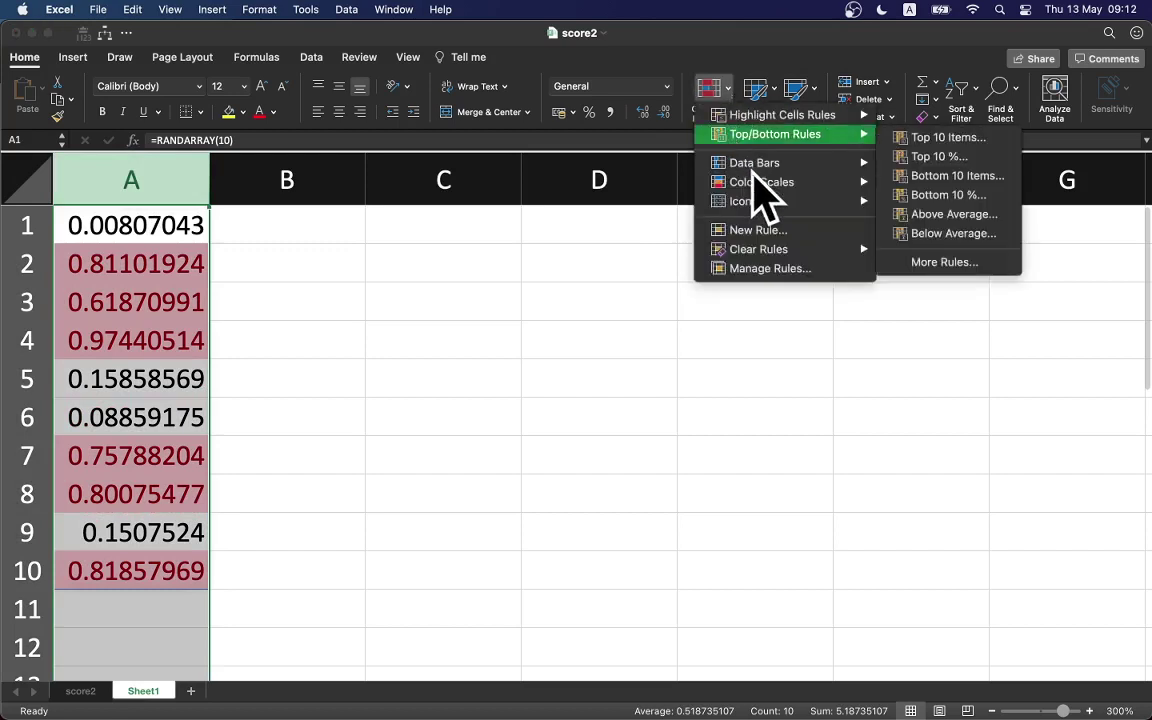
{"action": "mouse_move", "coordinate": [754, 165]}
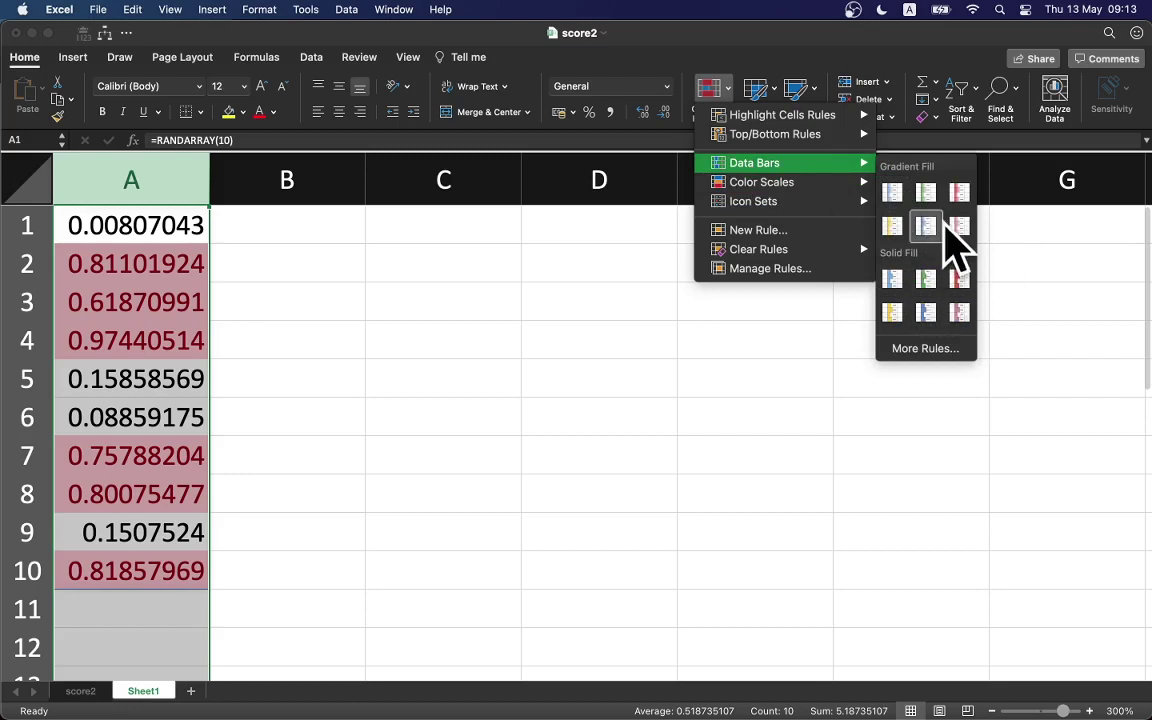
{"action": "left_click", "coordinate": [928, 200]}
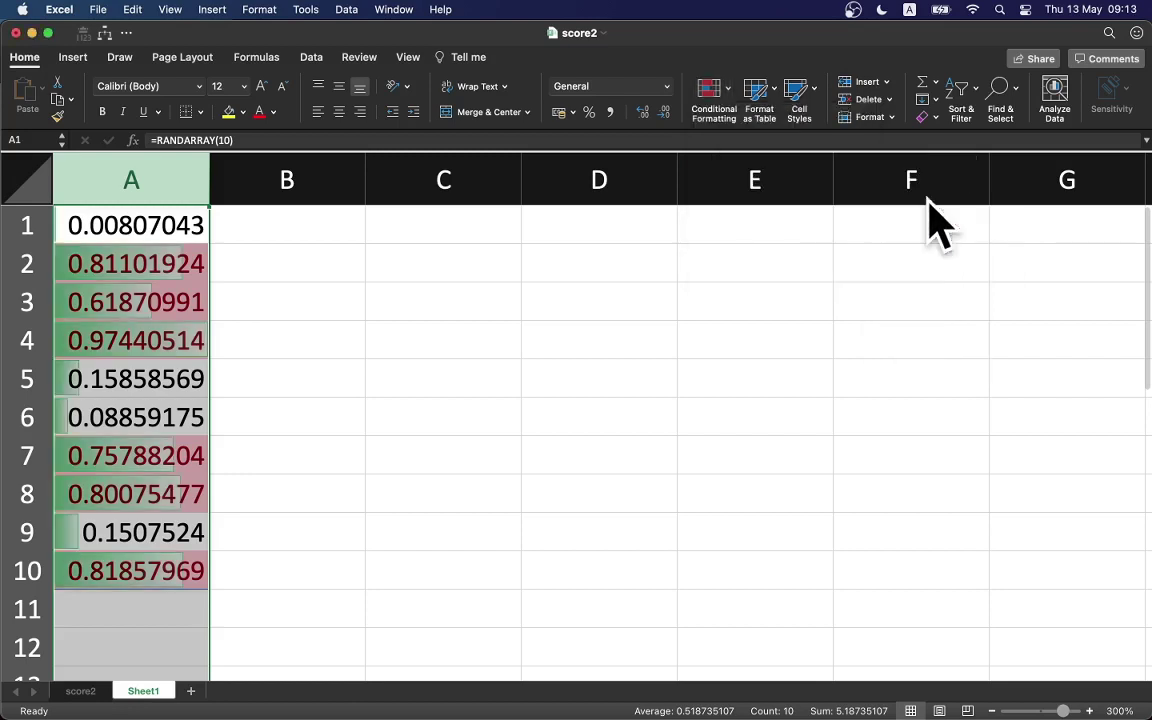
{"action": "left_click", "coordinate": [730, 290]}
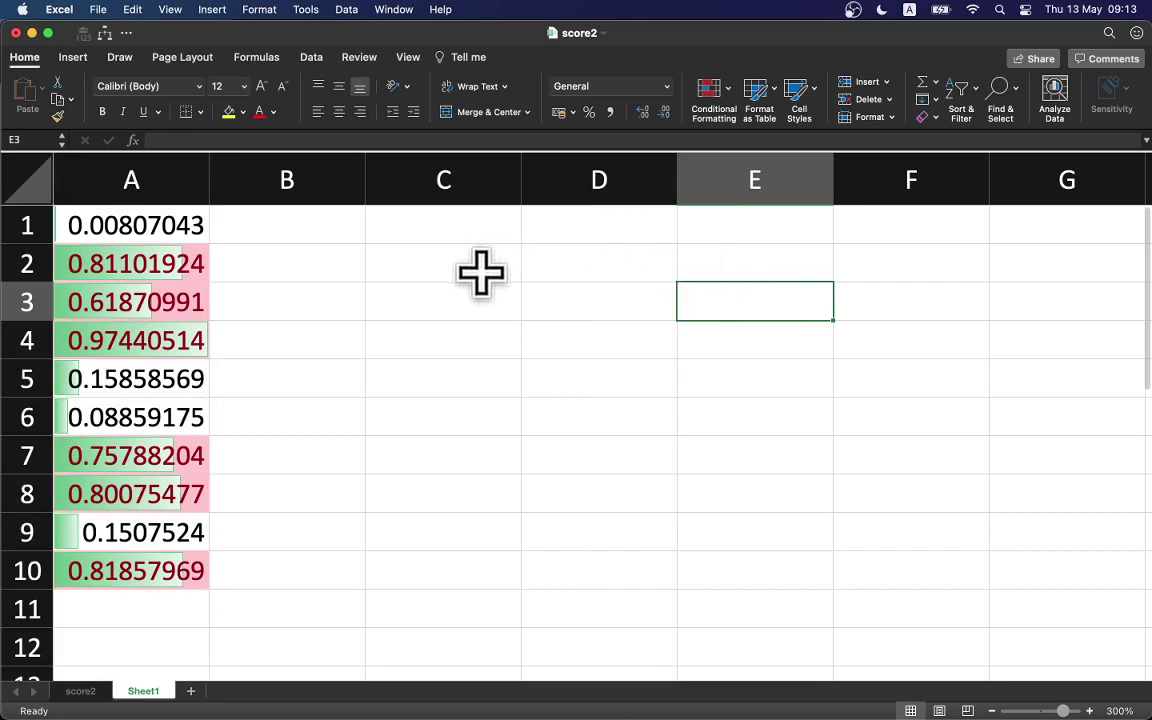
{"action": "left_click", "coordinate": [154, 185]}
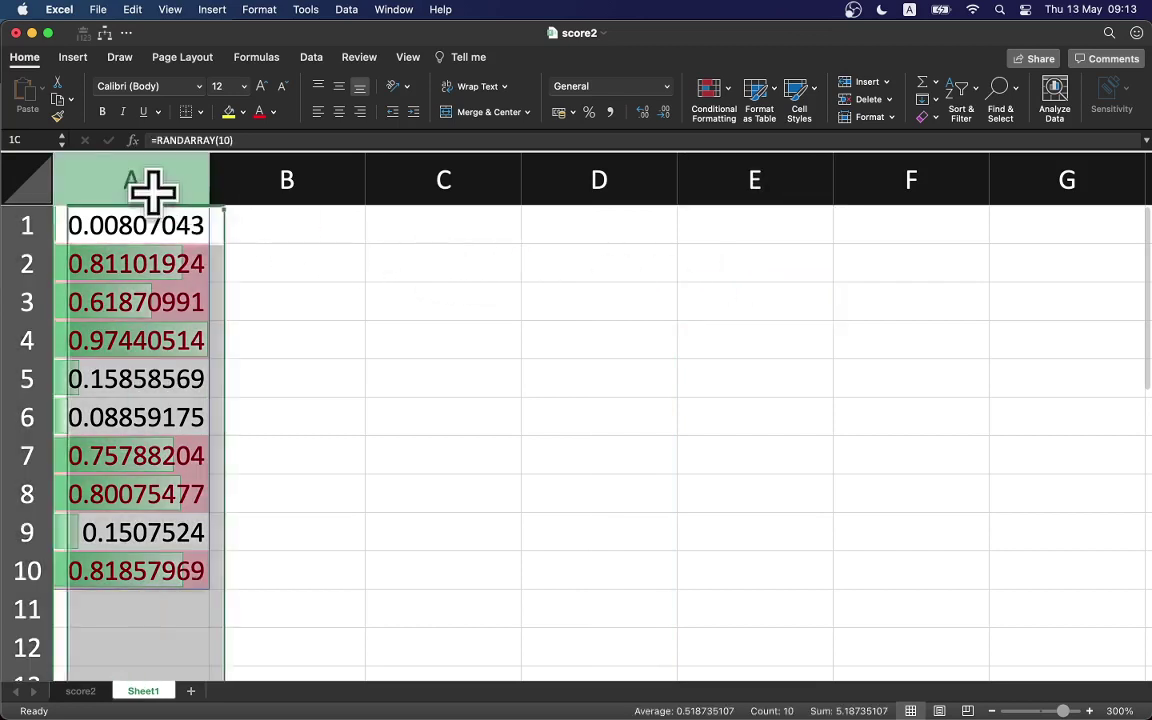
{"action": "left_click", "coordinate": [133, 226]}
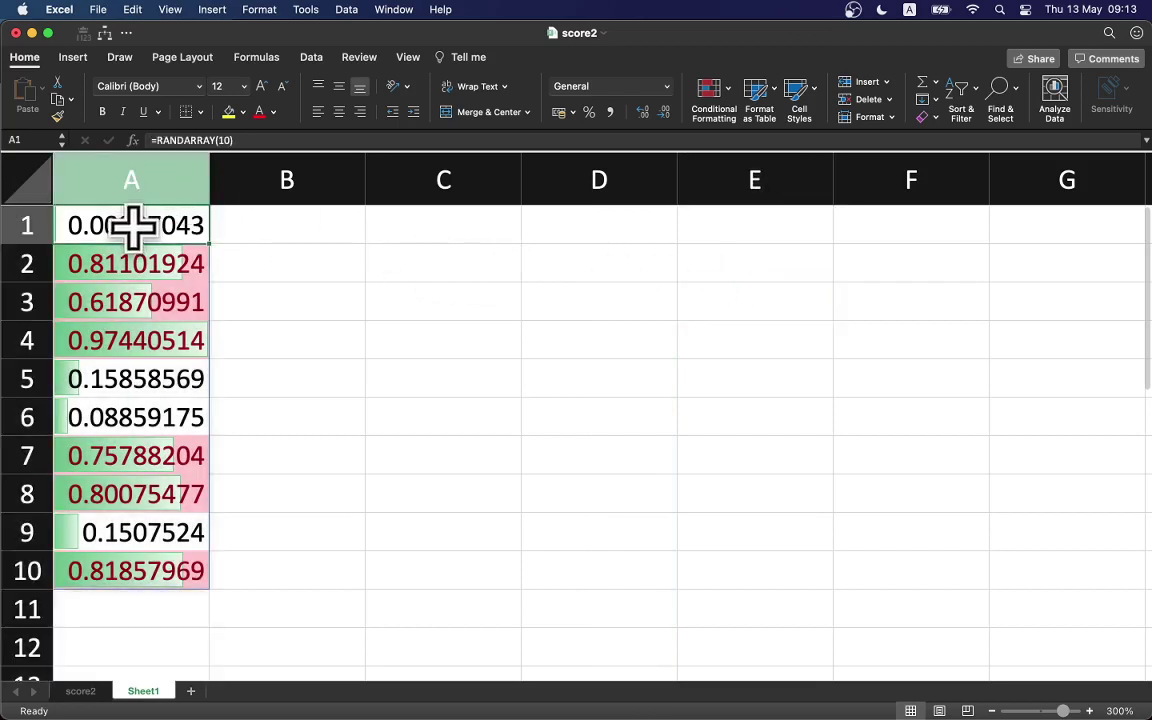
{"action": "left_click", "coordinate": [130, 192]}
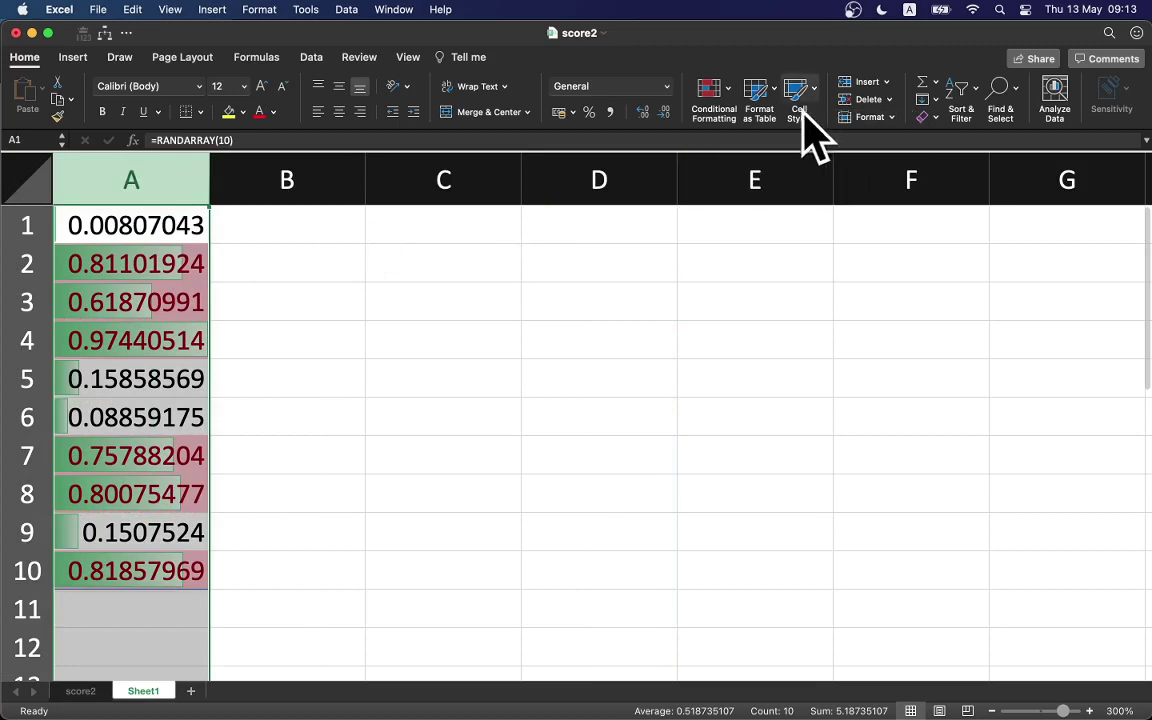
Switch column A's data bars to Solid Fill Blue Data Bar
{"action": "left_click", "coordinate": [728, 105]}
{"action": "mouse_move", "coordinate": [733, 114]}
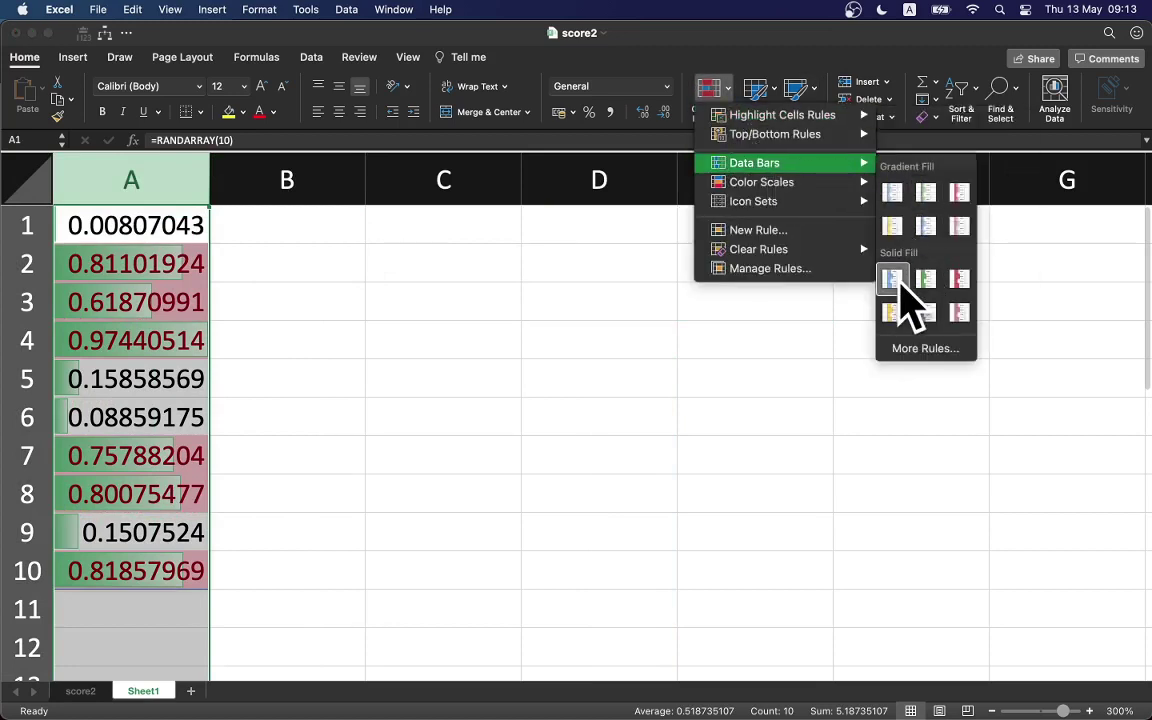
{"action": "left_click", "coordinate": [896, 281]}
{"action": "left_click", "coordinate": [658, 287]}
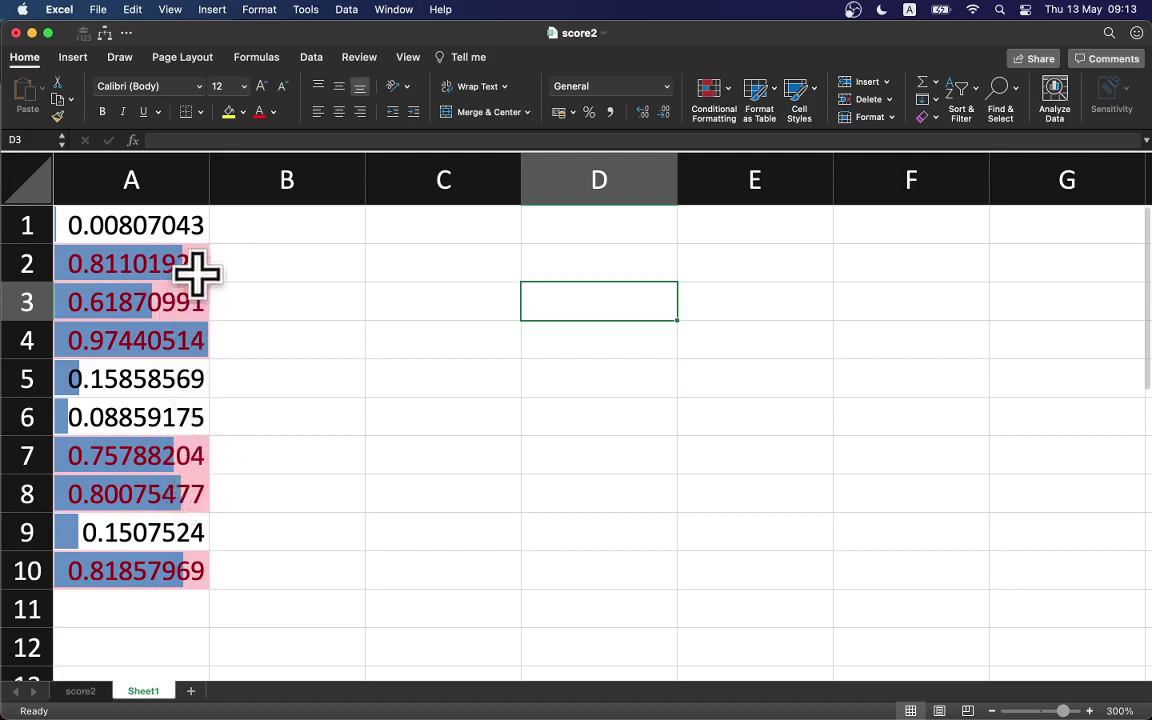
{"action": "left_click", "coordinate": [156, 184]}
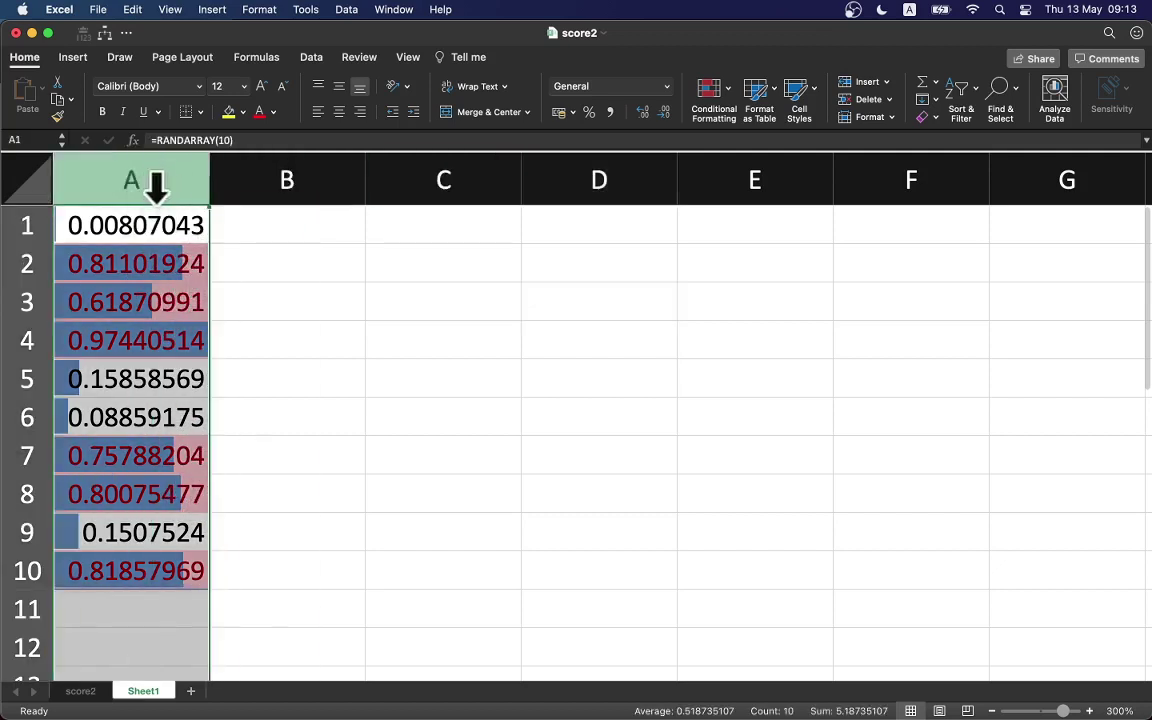
Delete the Cell Value > 0.5 and Top 1 rules, leaving only the blue data bar rule
{"action": "left_click", "coordinate": [729, 98]}
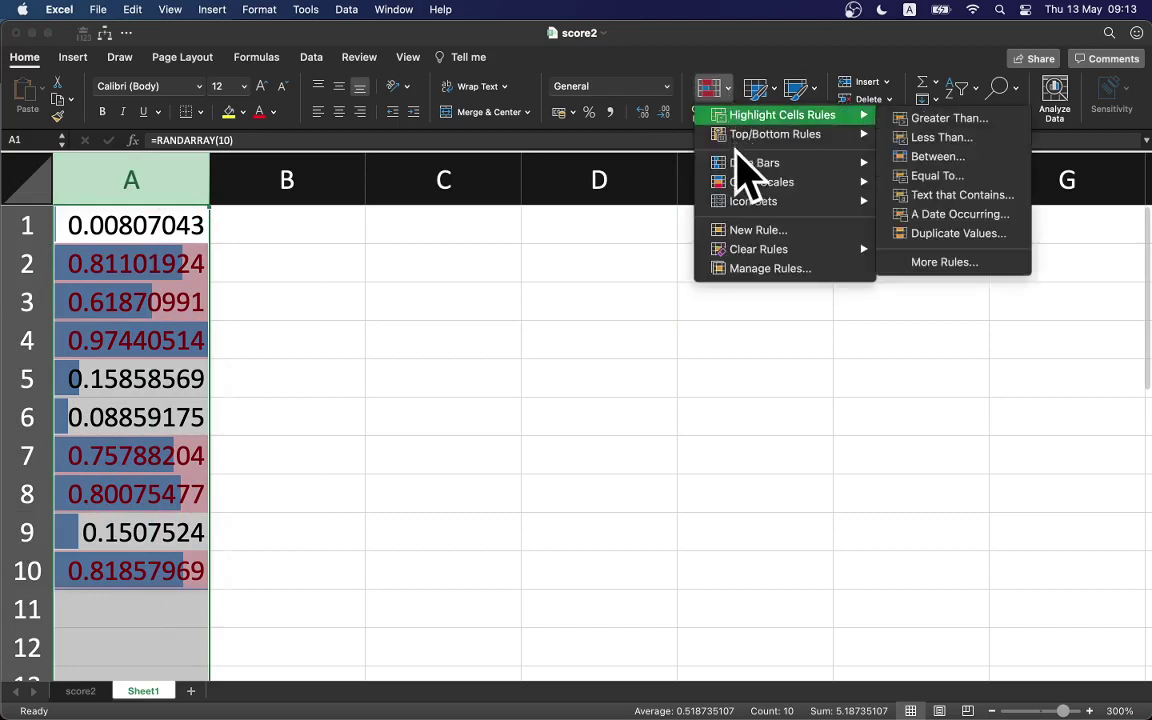
{"action": "left_click", "coordinate": [750, 270]}
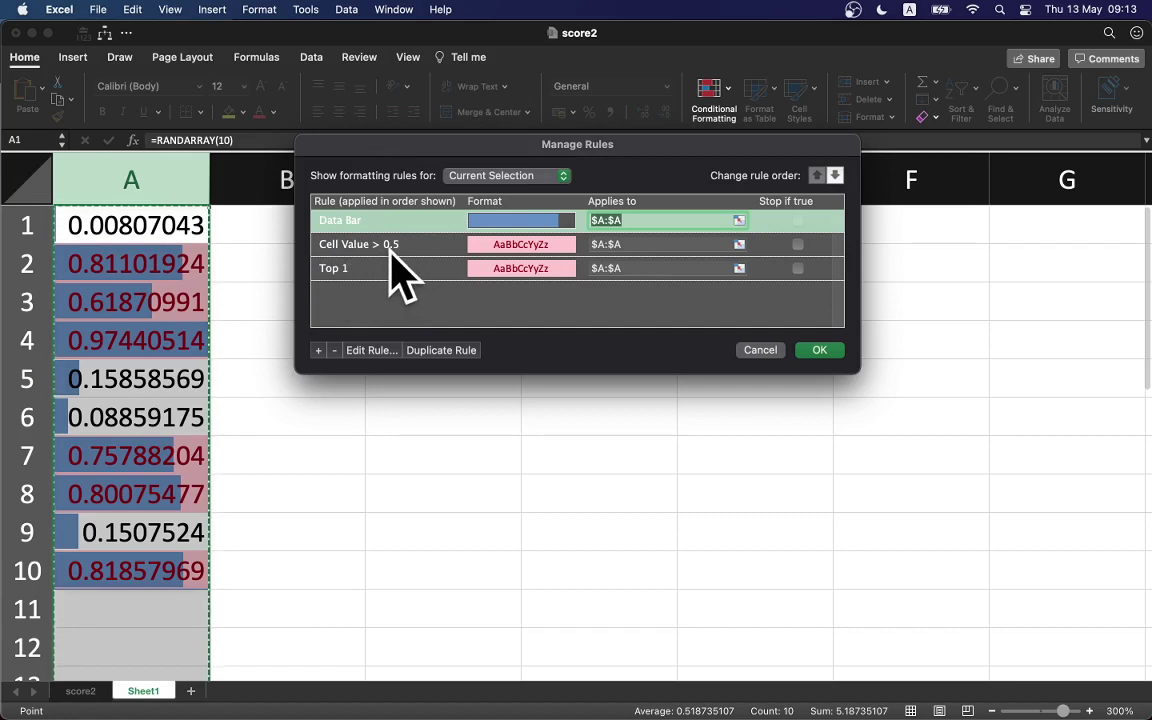
{"action": "left_click", "coordinate": [389, 253]}
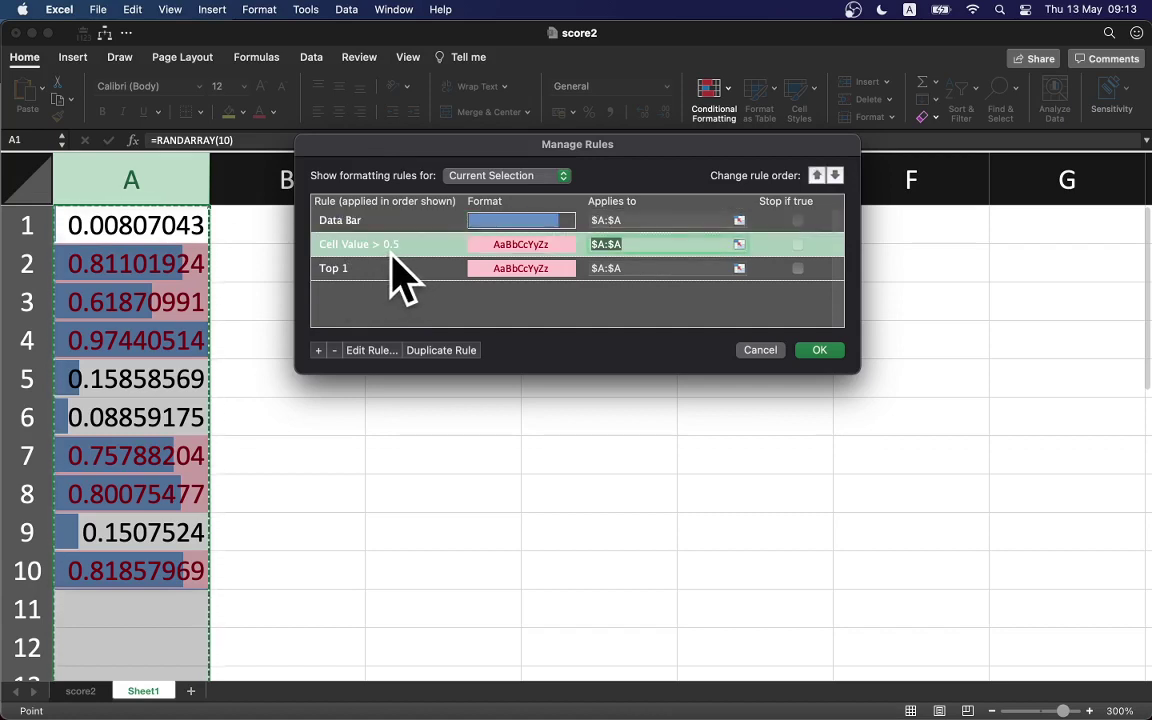
{"action": "left_click", "coordinate": [334, 350]}
{"action": "left_click", "coordinate": [355, 247]}
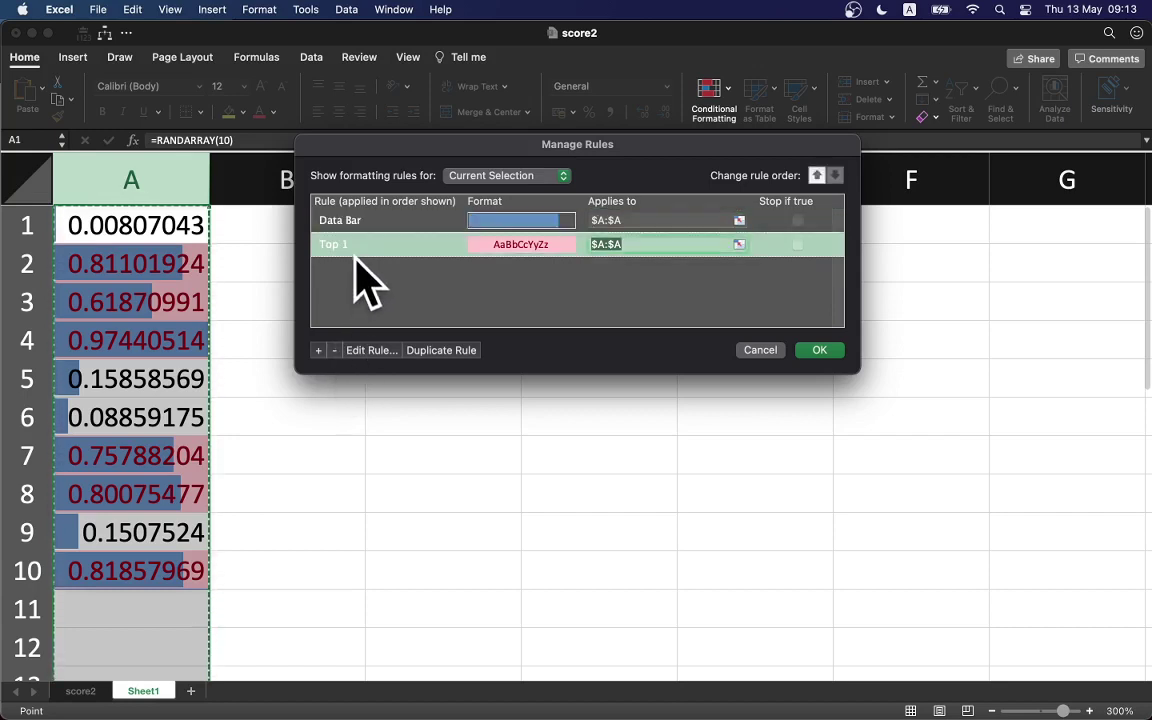
{"action": "left_click", "coordinate": [335, 351]}
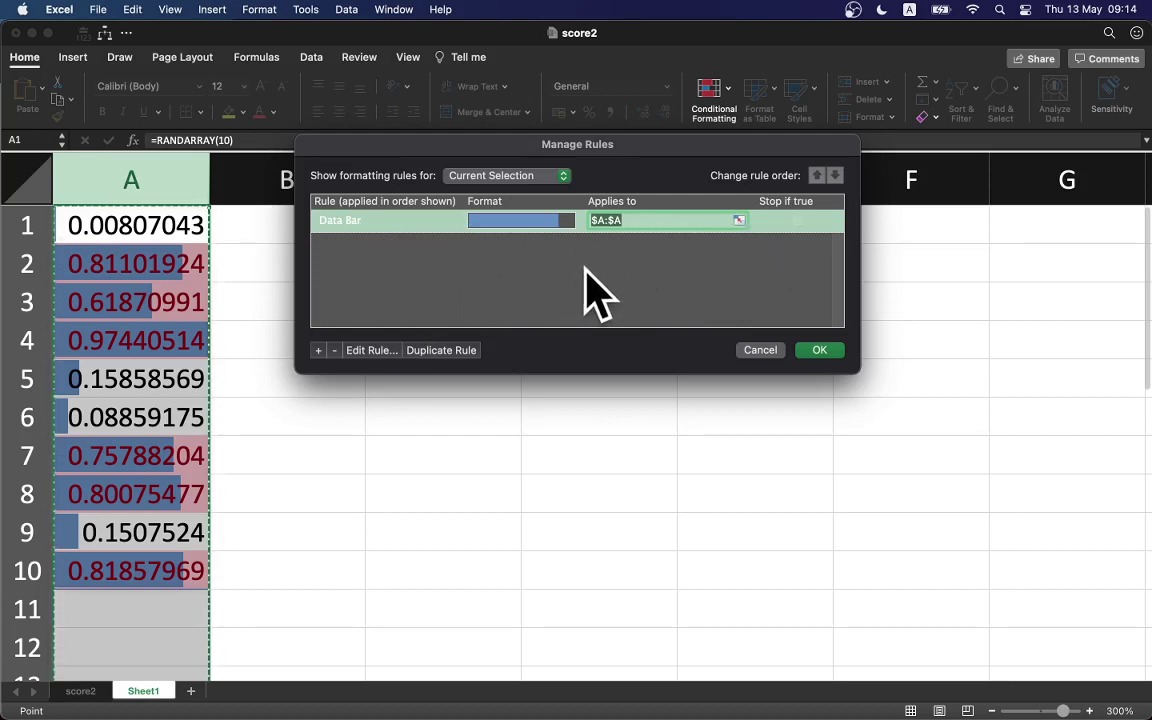
{"action": "left_click", "coordinate": [808, 352]}
{"action": "left_click", "coordinate": [376, 324]}
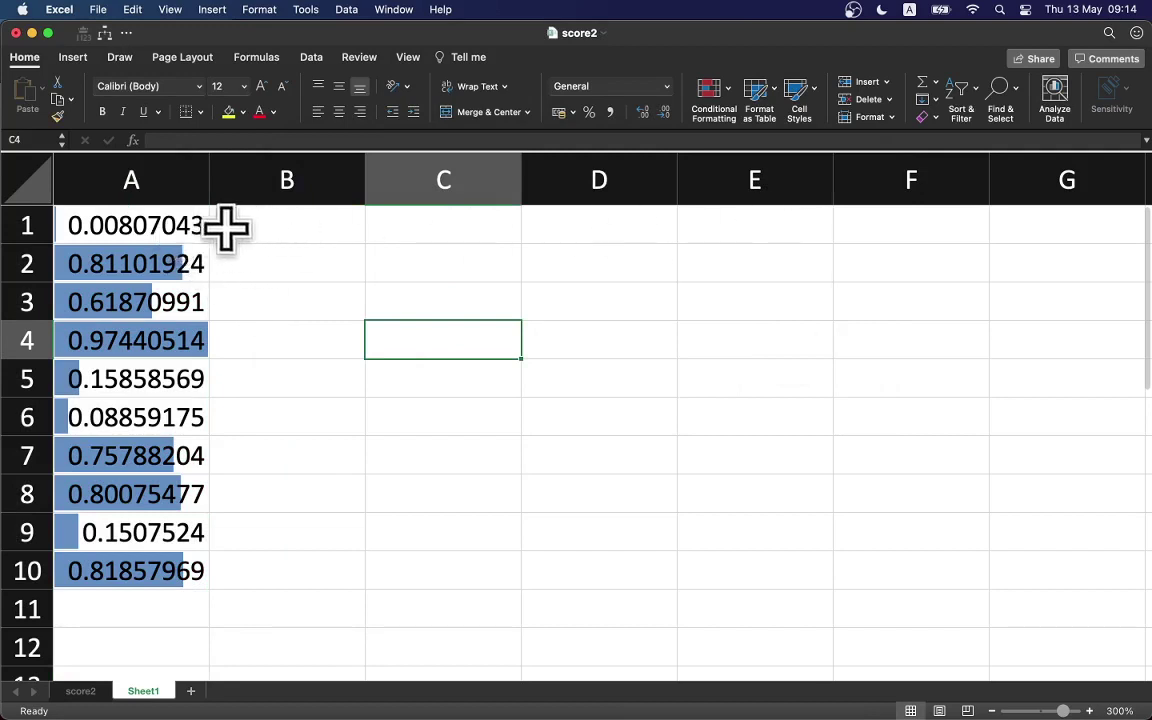
Apply a colour scale to column A, then clear the rules from the selected cells
{"action": "left_click", "coordinate": [149, 223]}
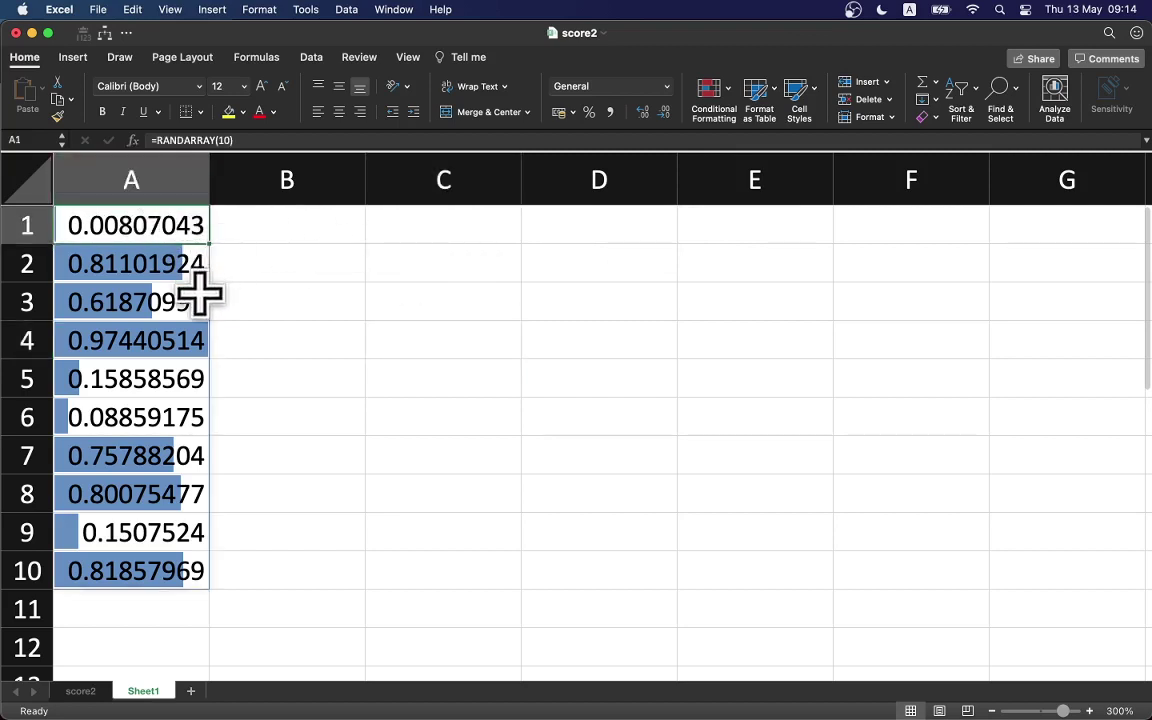
{"action": "left_click", "coordinate": [140, 185]}
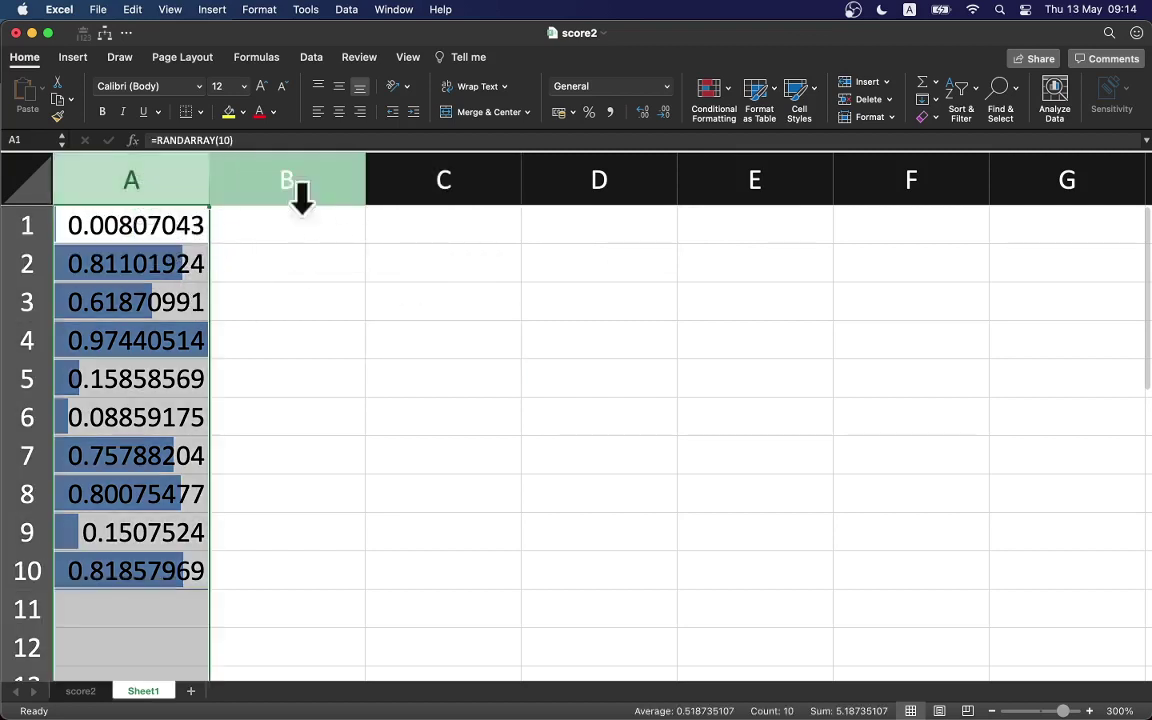
{"action": "left_click", "coordinate": [728, 98]}
{"action": "mouse_move", "coordinate": [758, 184]}
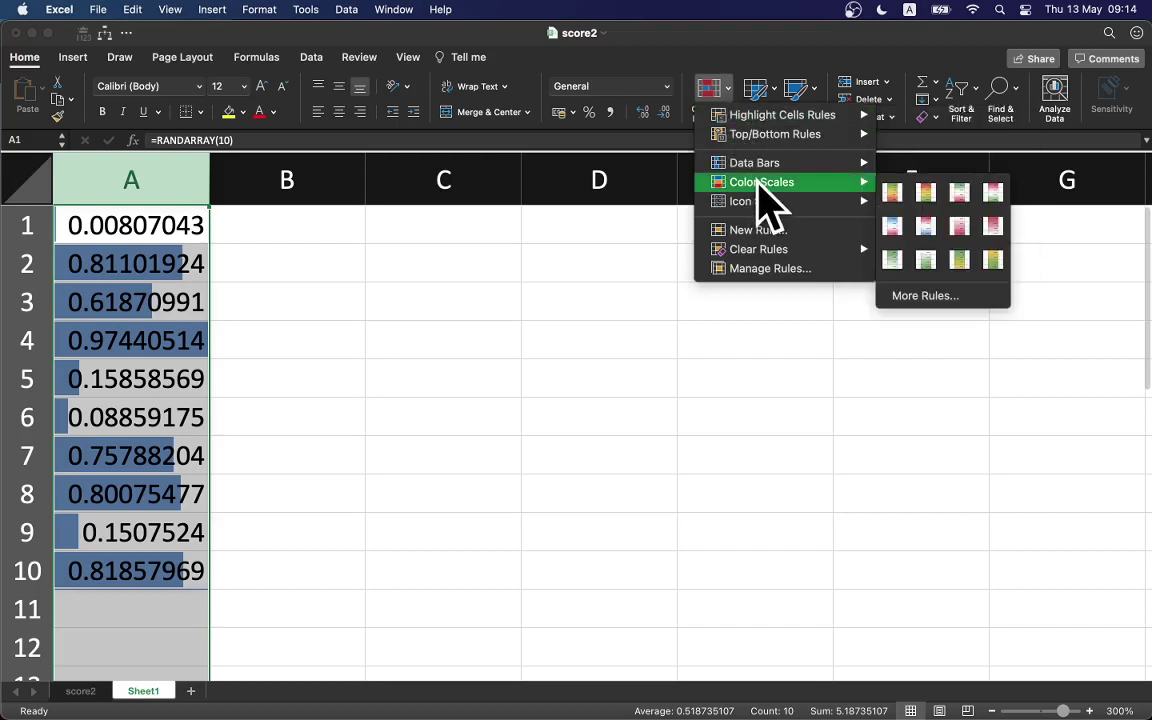
{"action": "left_click", "coordinate": [890, 195]}
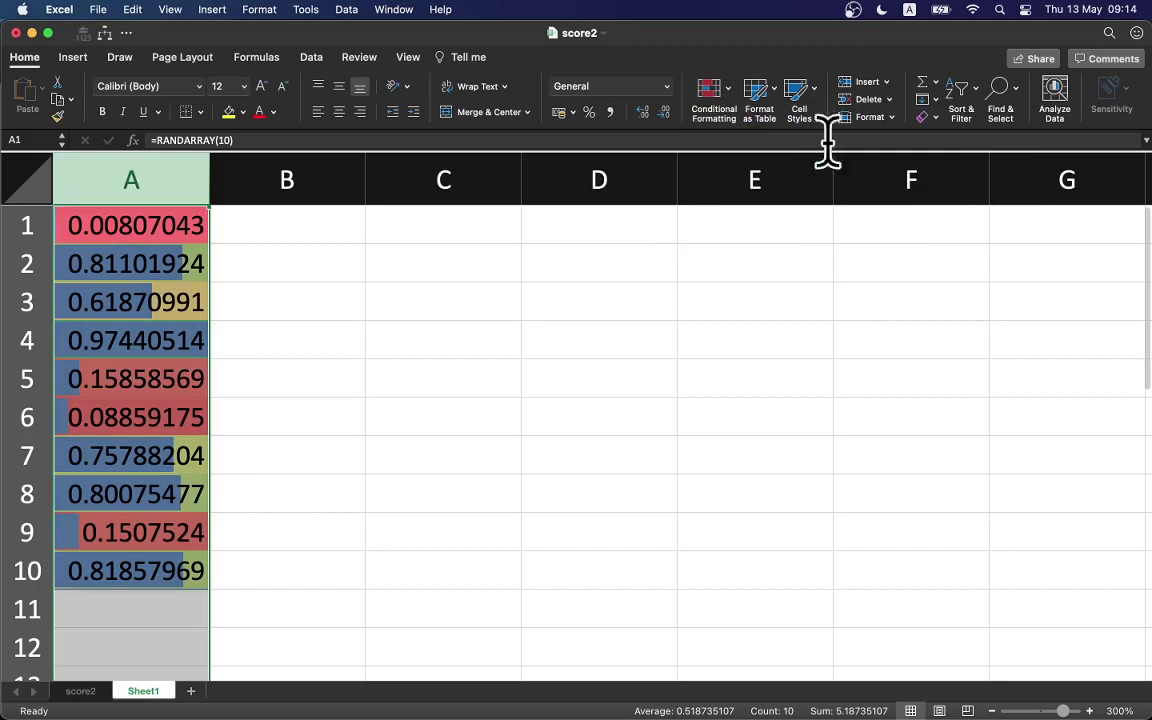
{"action": "left_click", "coordinate": [738, 104]}
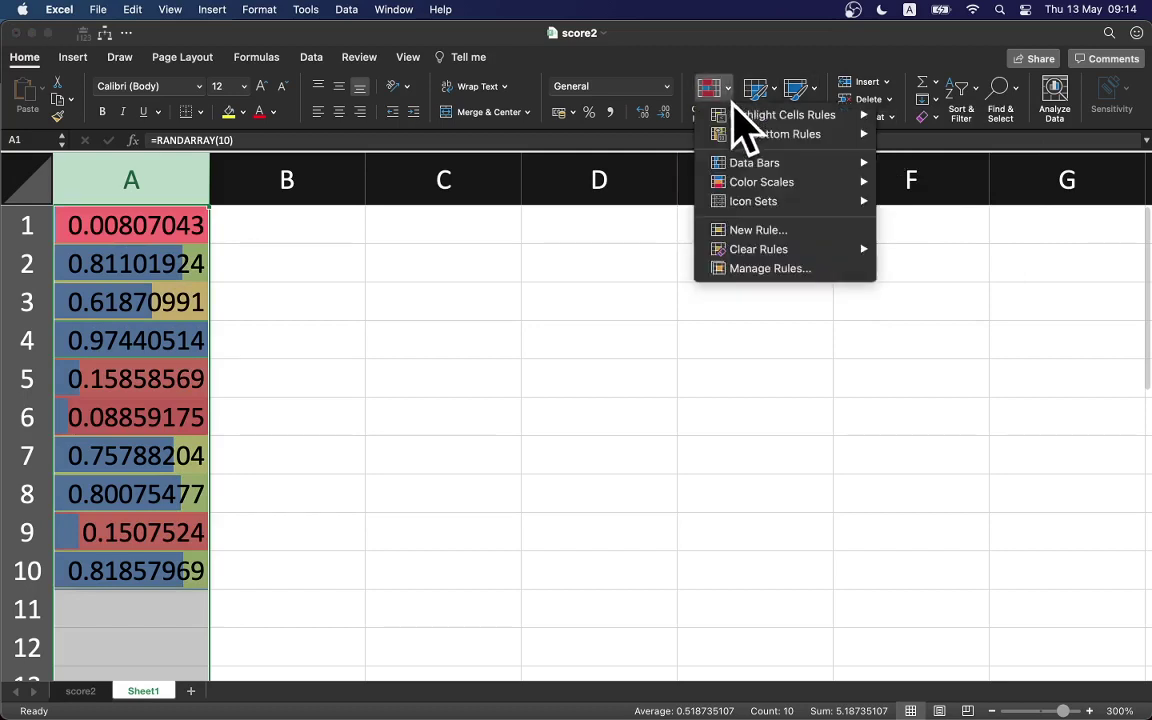
{"action": "mouse_move", "coordinate": [770, 250]}
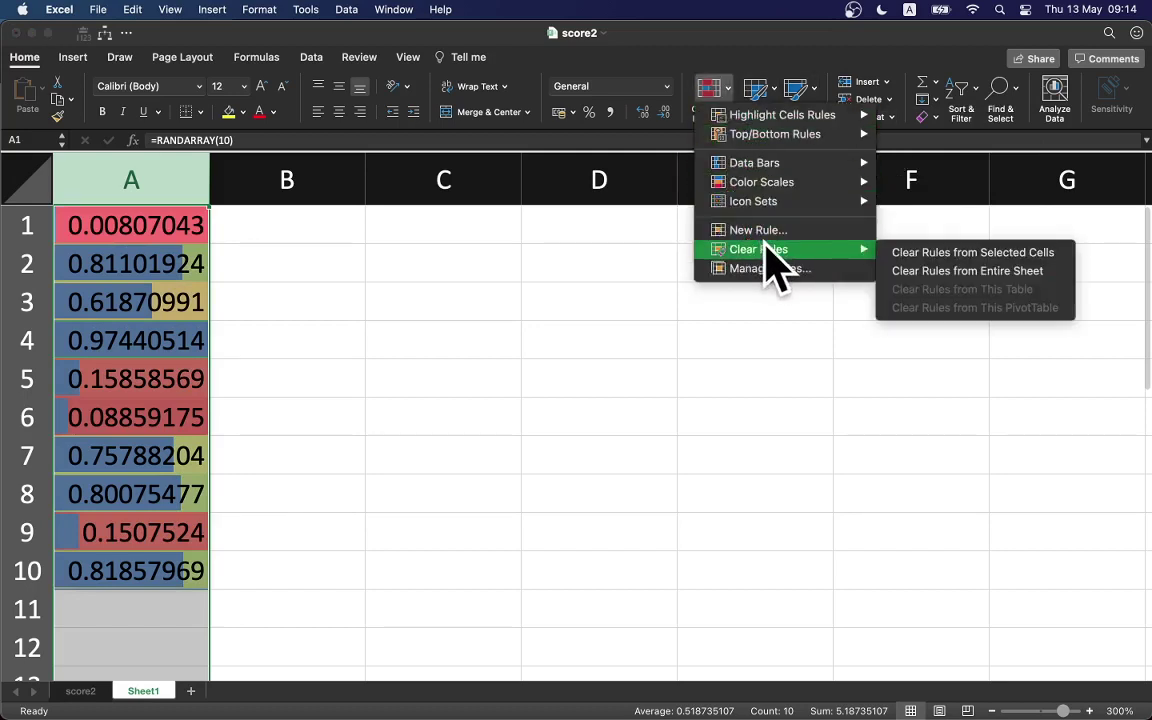
{"action": "left_click", "coordinate": [918, 271]}
Reapply the green-yellow-red colour scale to column A
{"action": "left_click", "coordinate": [735, 106]}
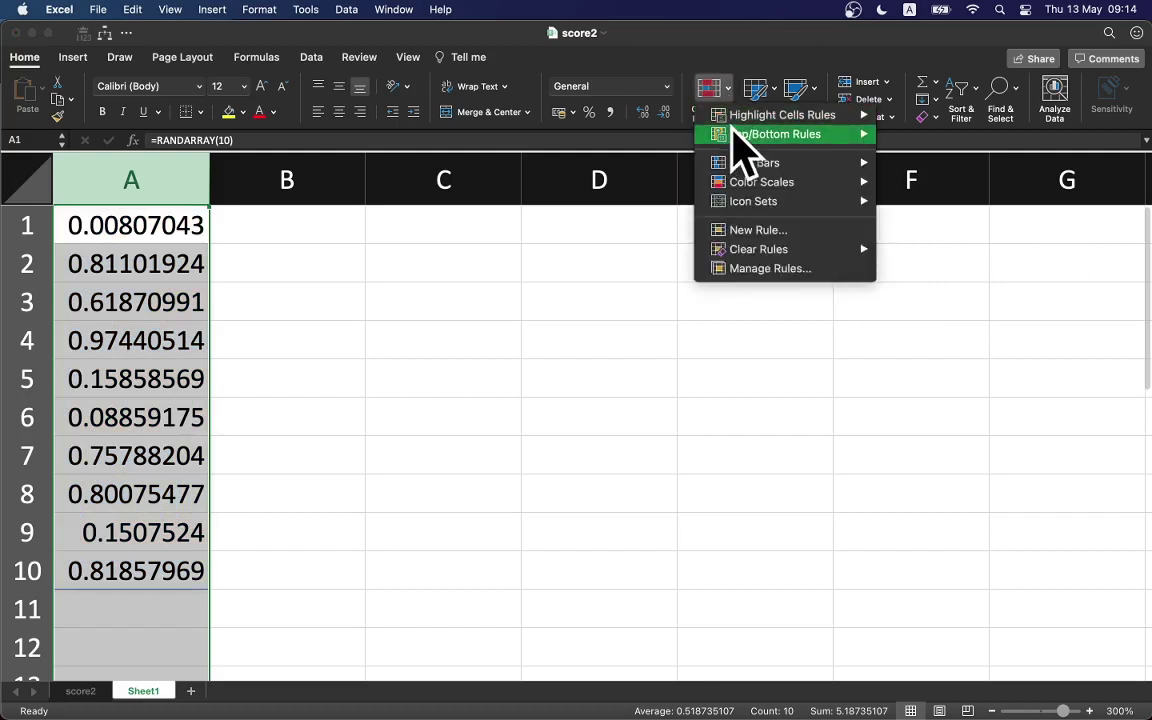
{"action": "mouse_move", "coordinate": [736, 132]}
{"action": "mouse_move", "coordinate": [760, 183]}
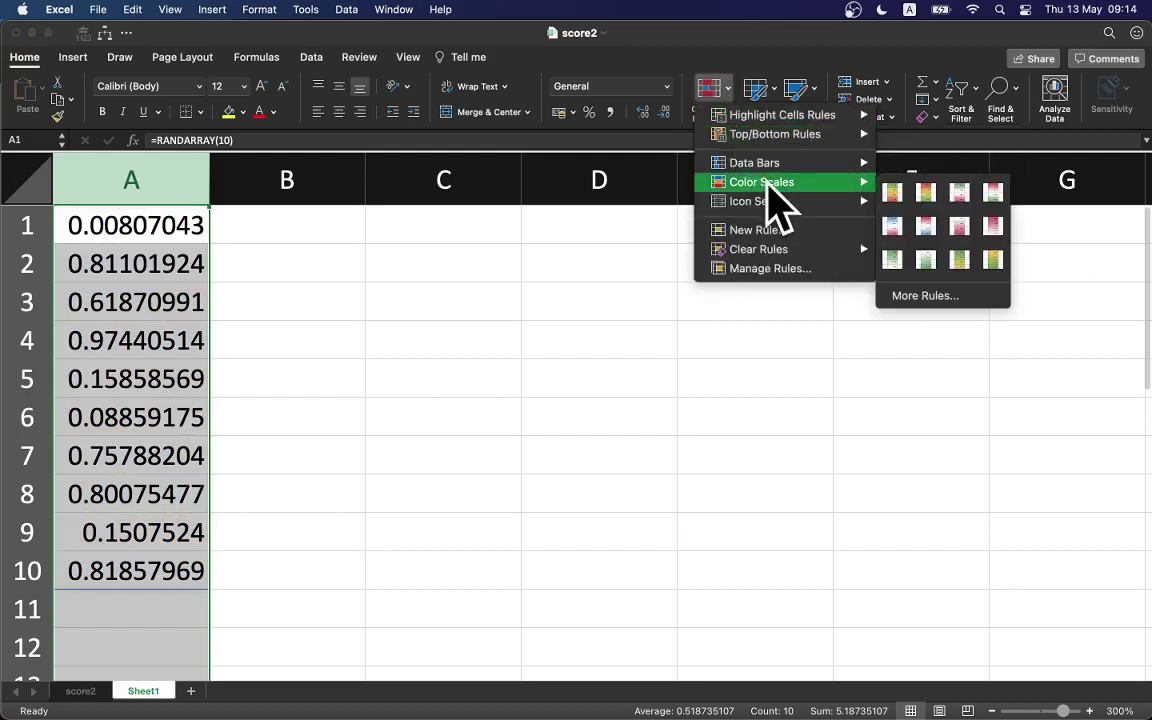
{"action": "left_click", "coordinate": [890, 195]}
{"action": "left_click", "coordinate": [560, 257]}
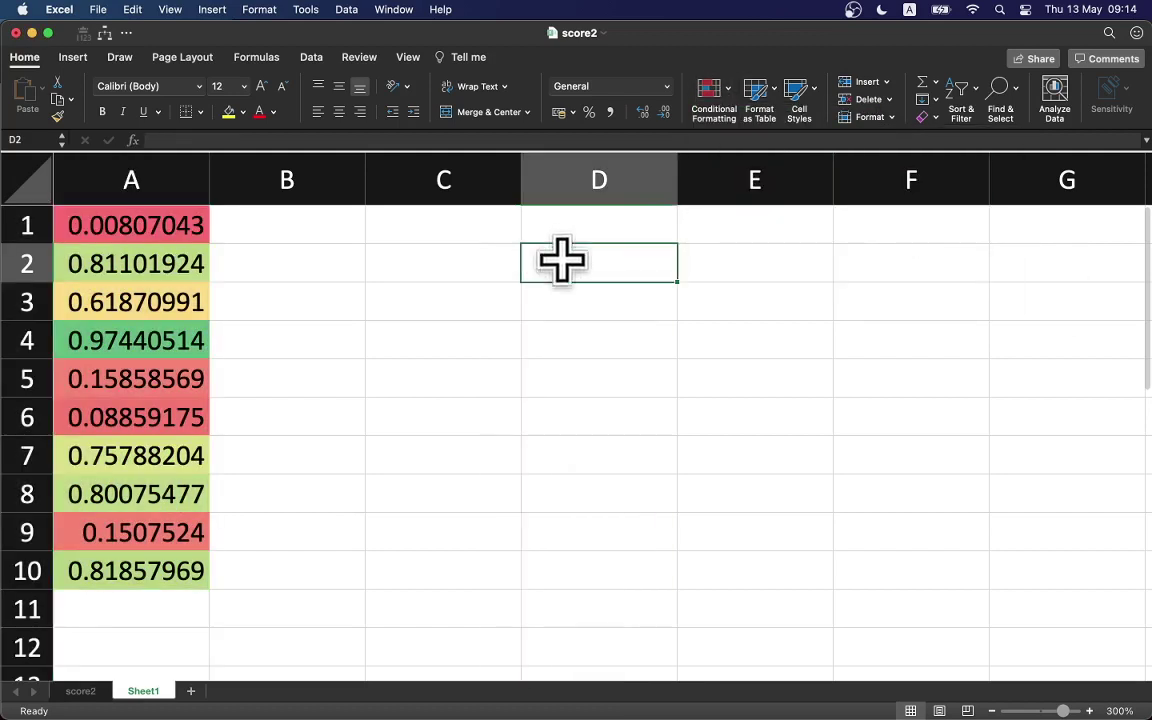
Clear all conditional formatting rules from the entire sheet
{"action": "left_click", "coordinate": [188, 190]}
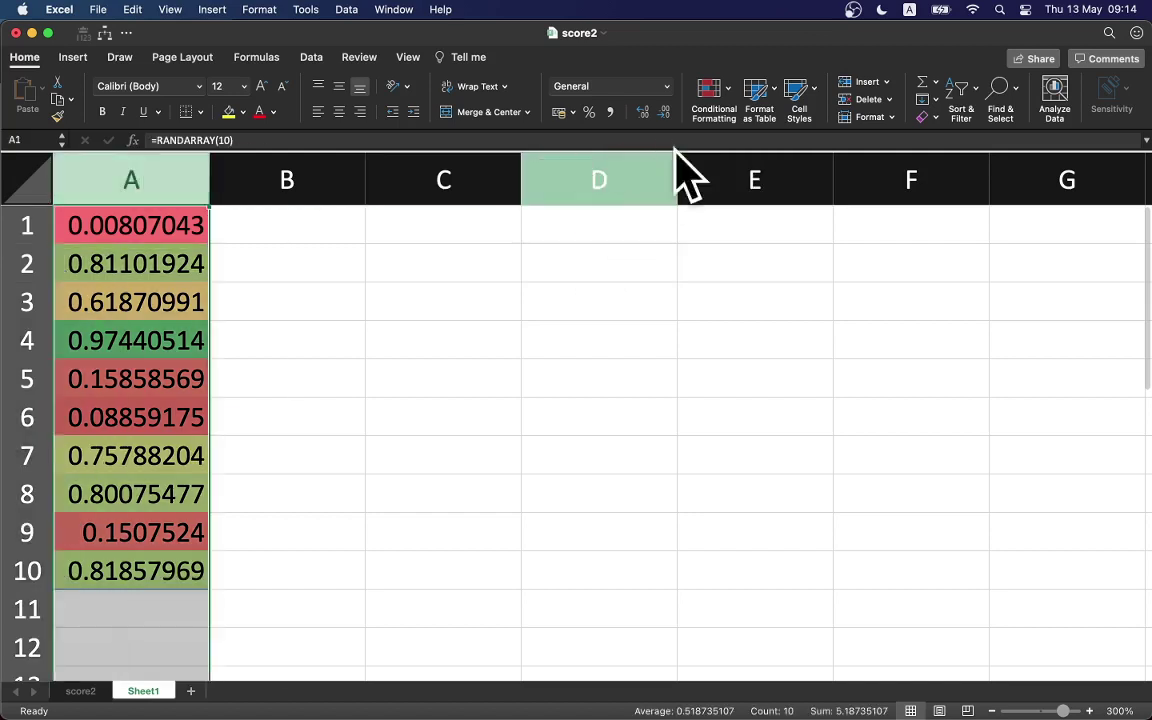
{"action": "left_click", "coordinate": [728, 106]}
{"action": "mouse_move", "coordinate": [745, 250]}
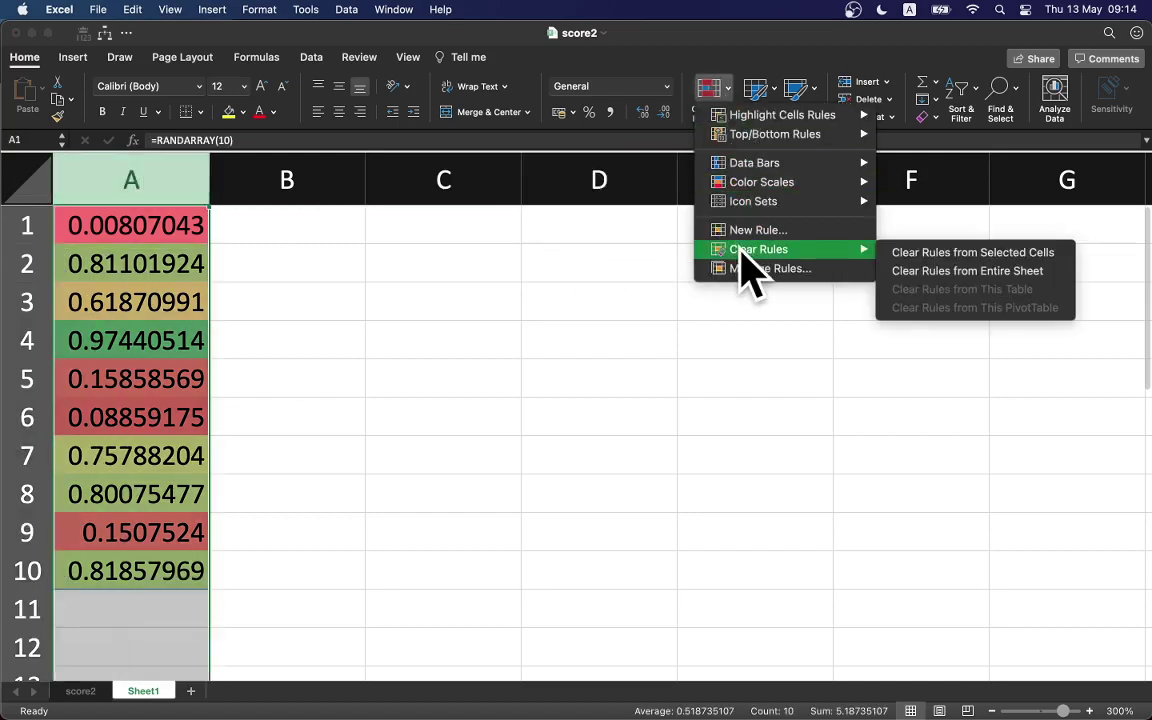
{"action": "left_click", "coordinate": [940, 273]}
{"action": "left_click", "coordinate": [540, 268]}
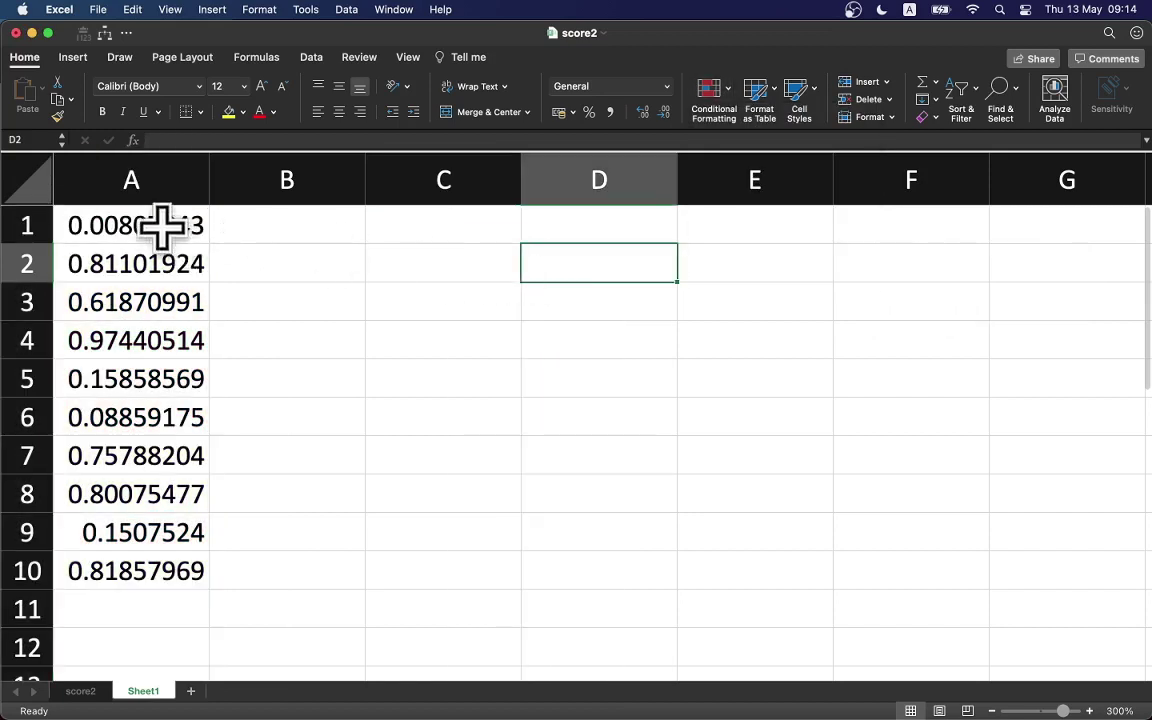
Apply the 3 Stars ratings icon set to the column A values
{"action": "left_click", "coordinate": [134, 184]}
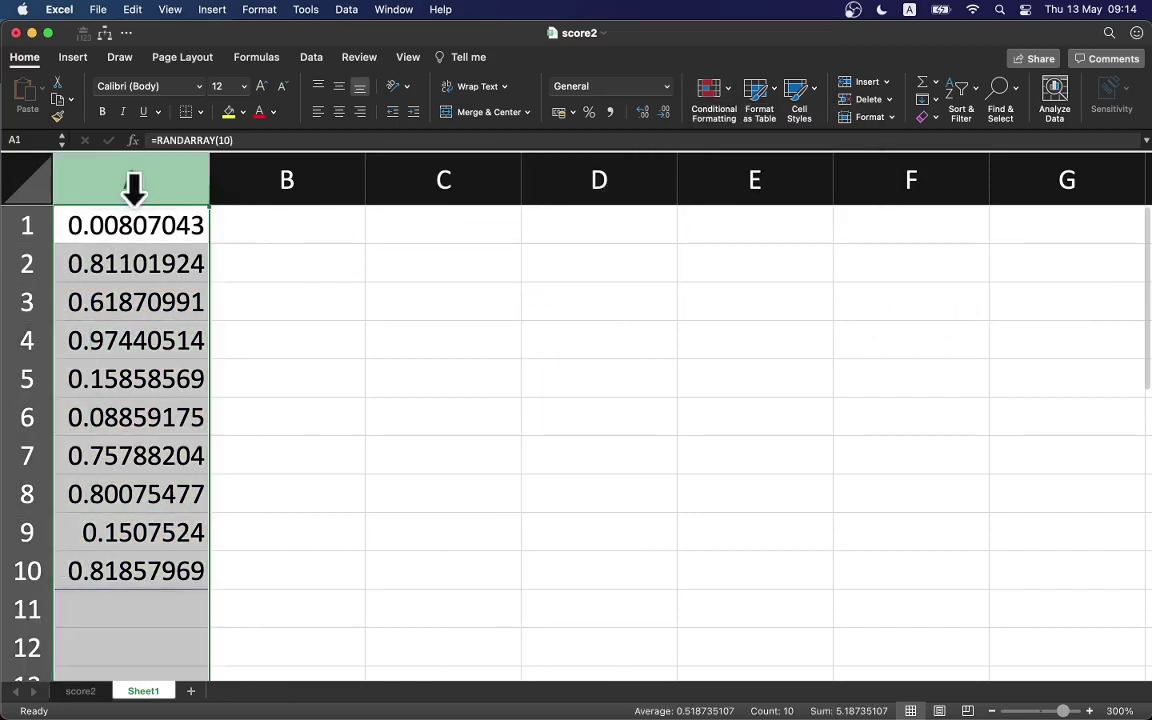
{"action": "left_click", "coordinate": [727, 97]}
{"action": "mouse_move", "coordinate": [737, 201]}
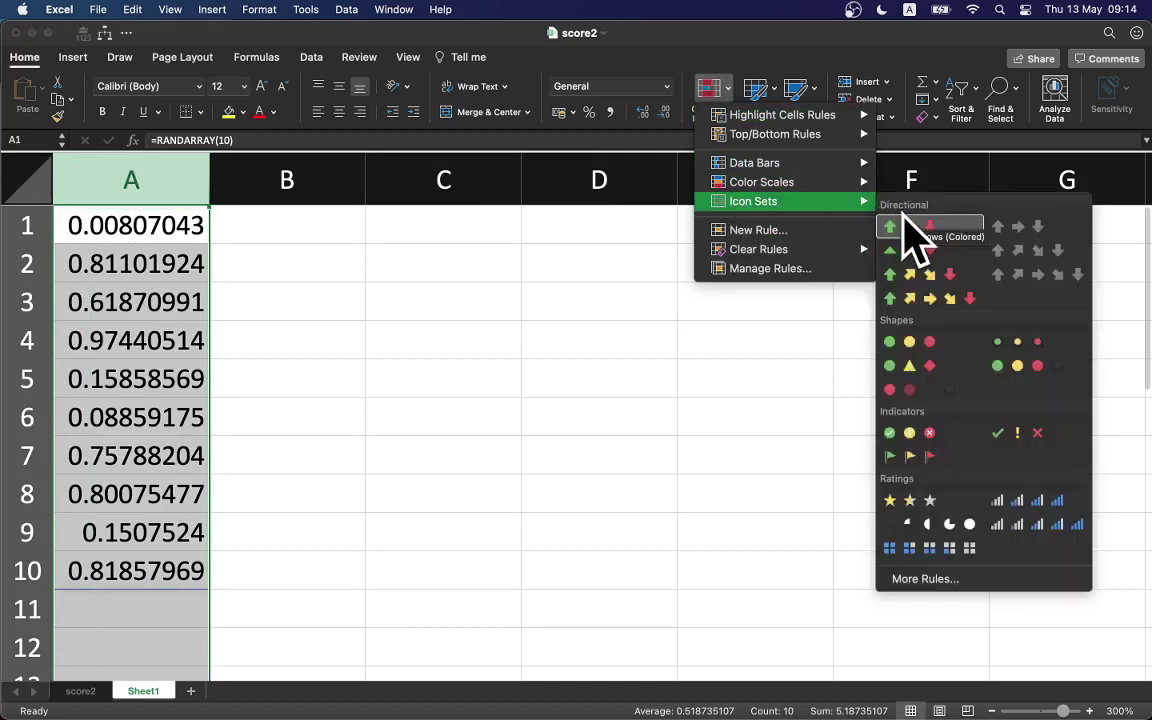
{"action": "left_click", "coordinate": [903, 512]}
{"action": "left_click", "coordinate": [445, 388]}
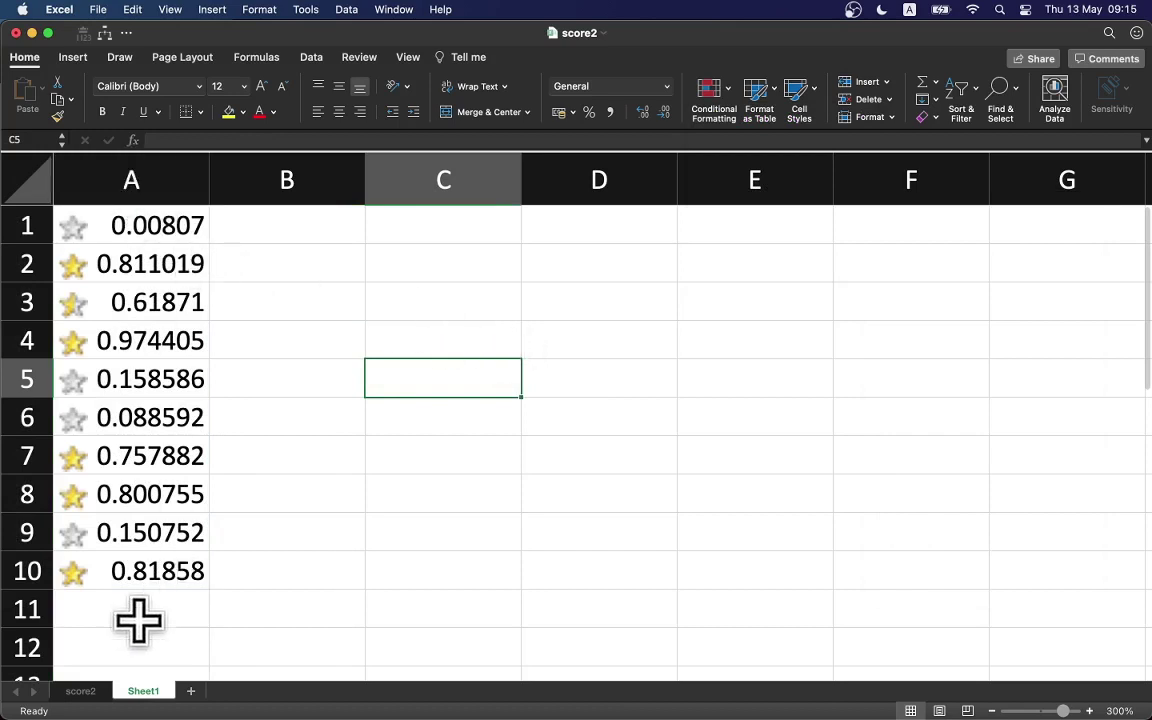
On the score2 sheet, clear all conditional formatting rules and select the table A1:B13
{"action": "left_click", "coordinate": [82, 694]}
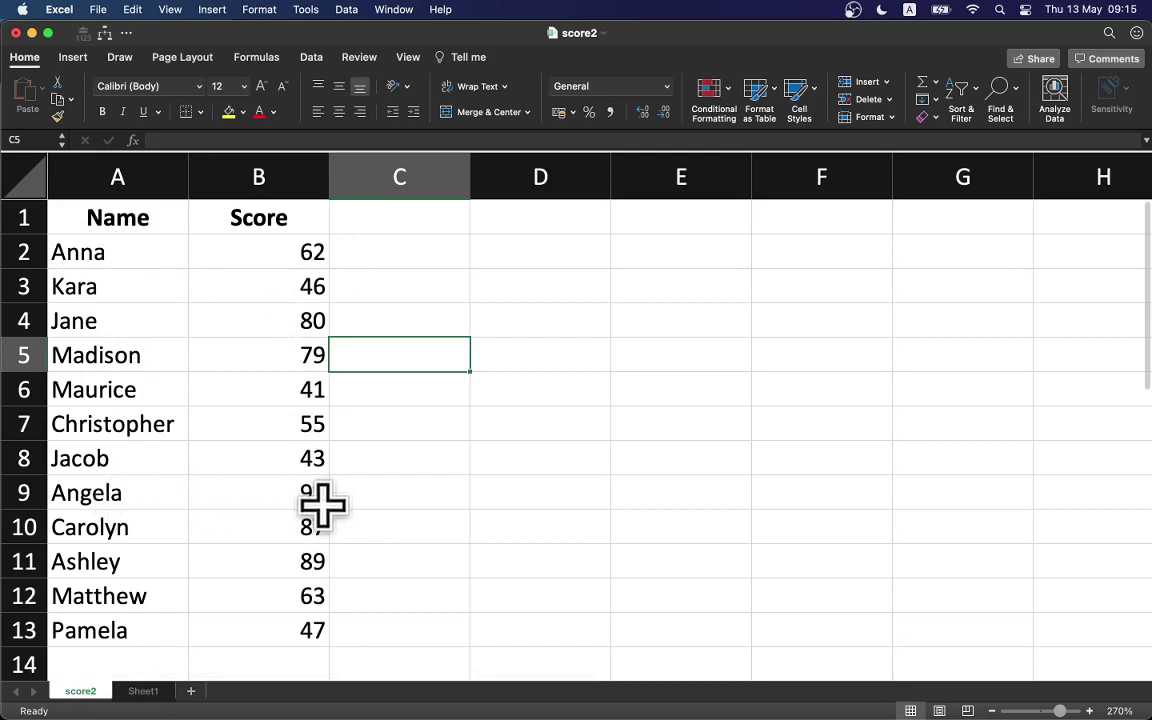
{"action": "left_click", "coordinate": [728, 104]}
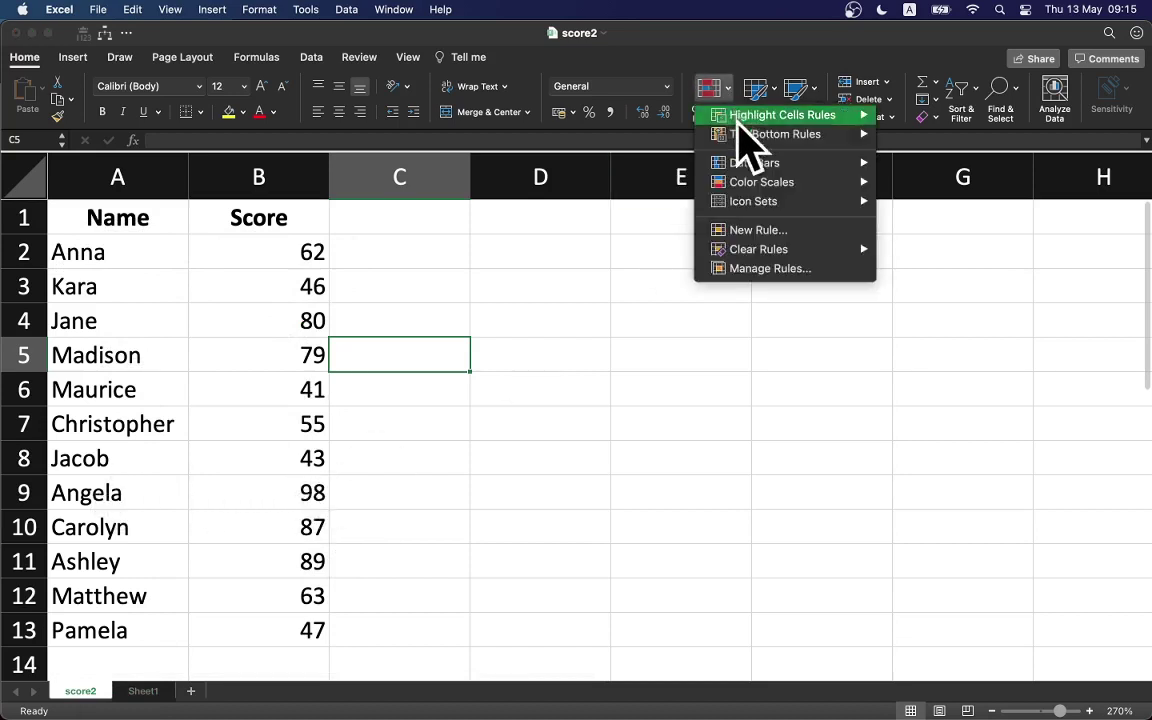
{"action": "mouse_move", "coordinate": [780, 252]}
{"action": "left_click", "coordinate": [918, 270]}
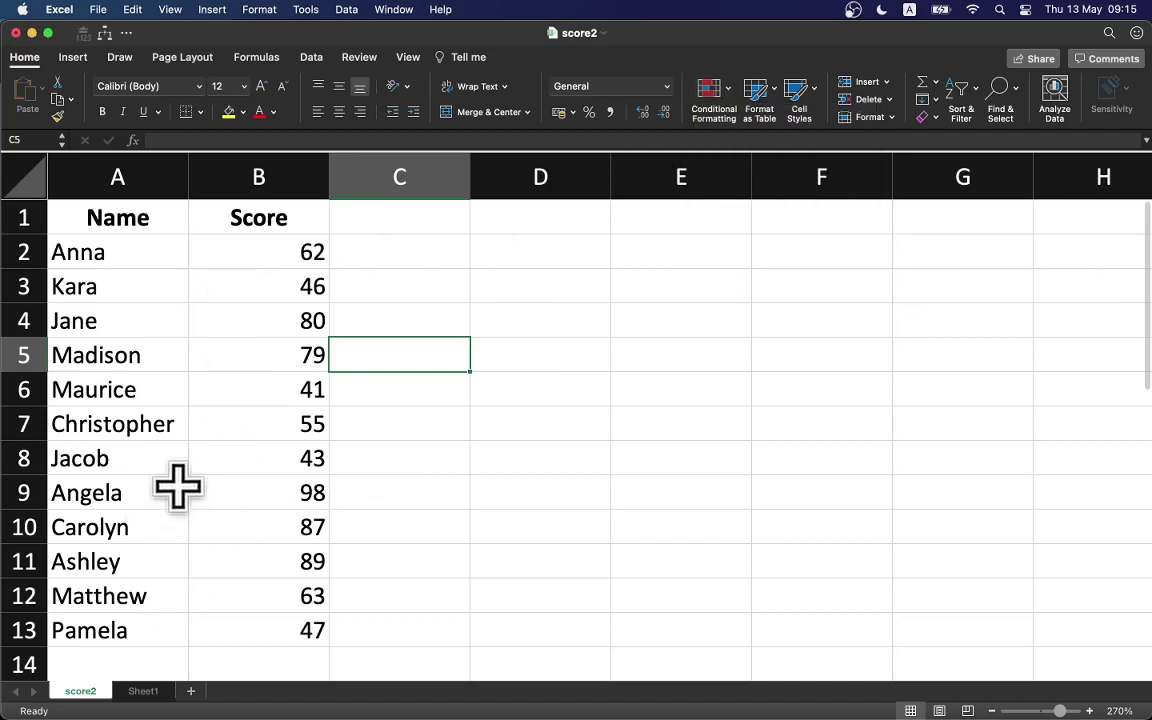
{"action": "left_click", "coordinate": [159, 272]}
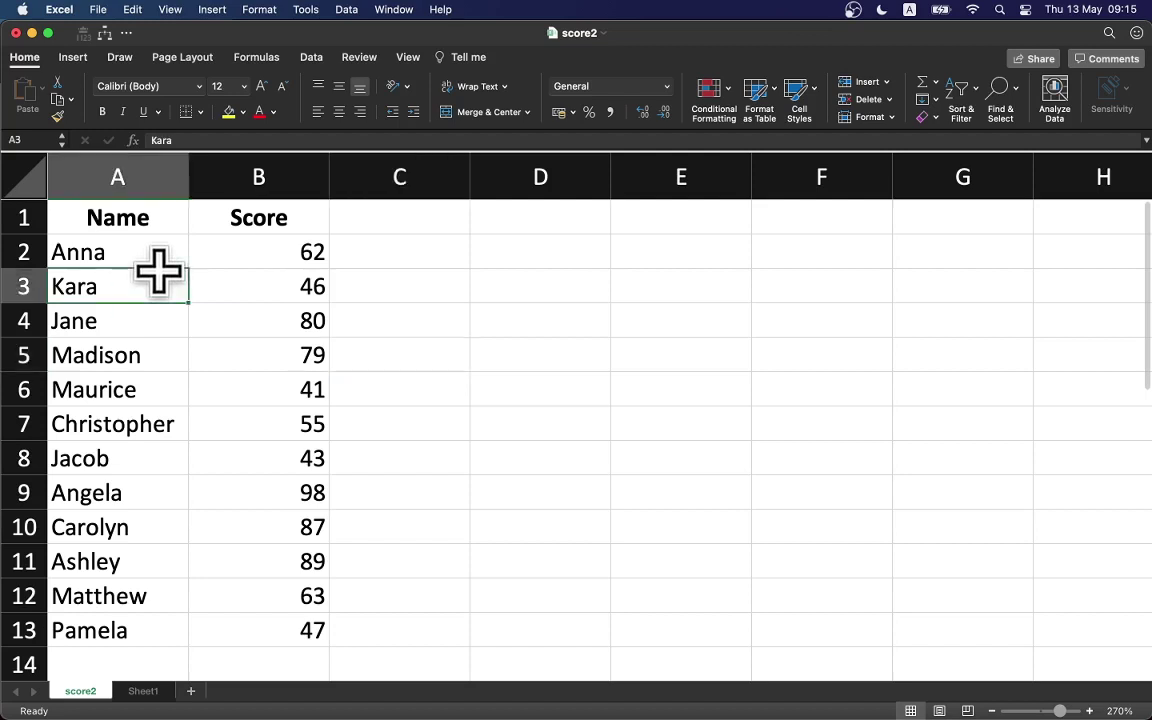
{"action": "key", "text": "super+a"}
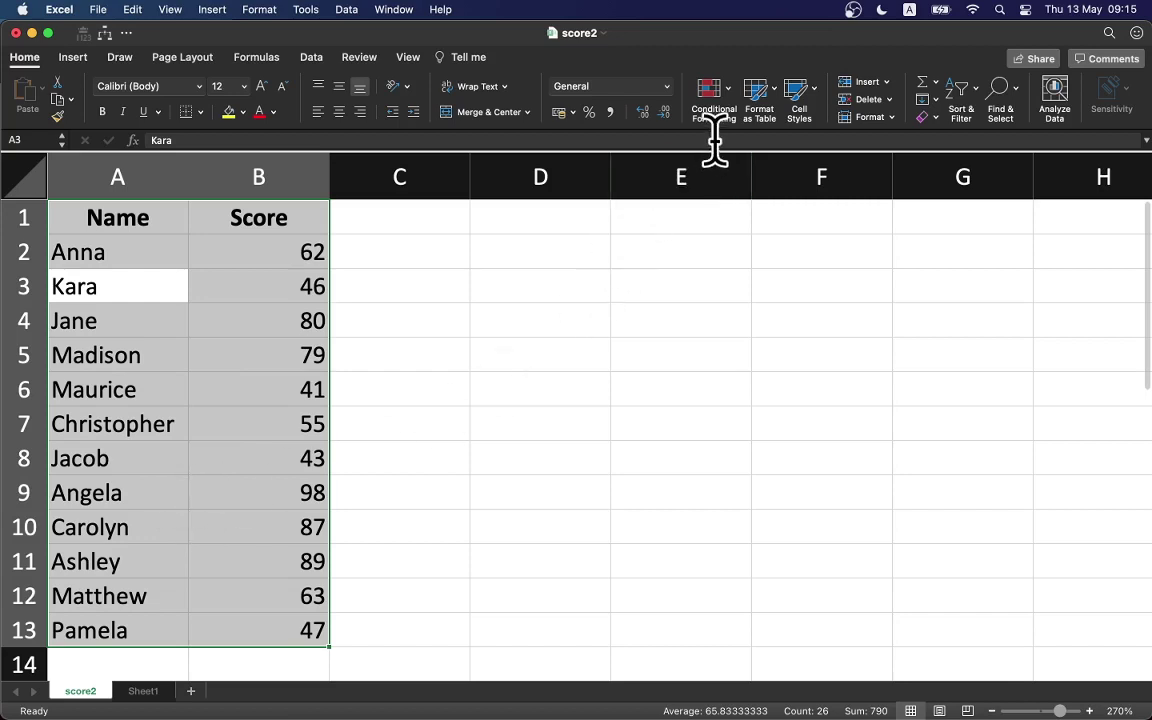
Create a Classic formula rule =$B1=MAX($B$2:$B$13) with the light red fill
{"action": "left_click", "coordinate": [731, 95]}
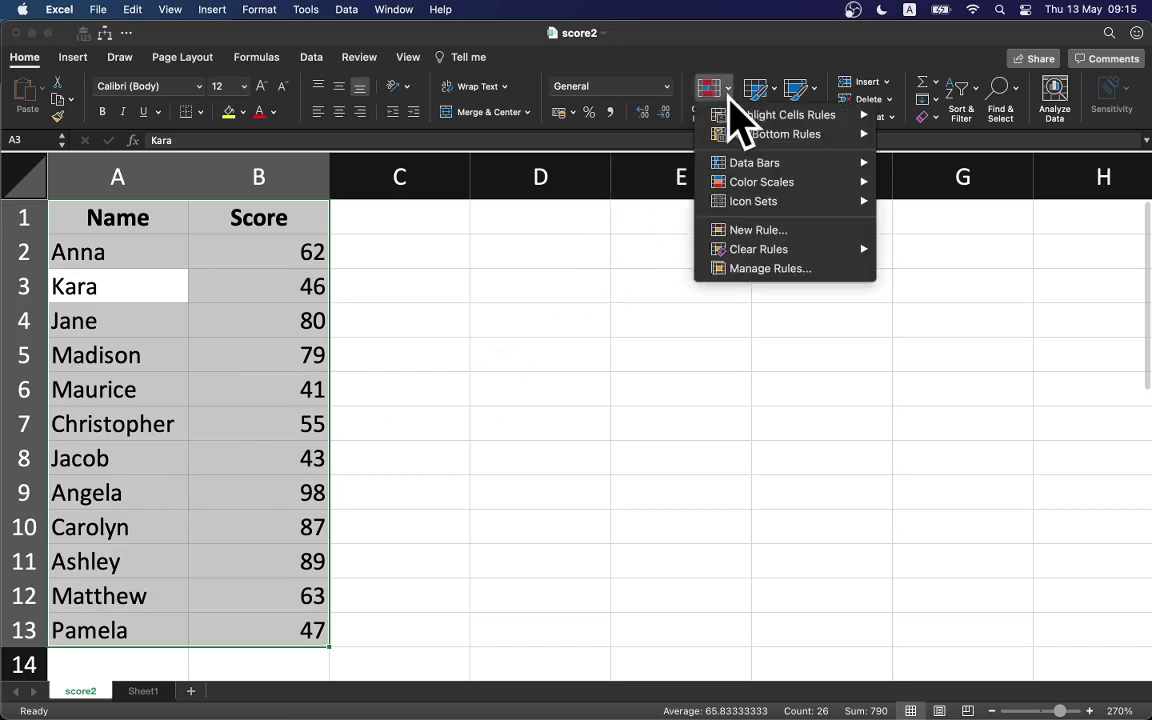
{"action": "mouse_move", "coordinate": [775, 117]}
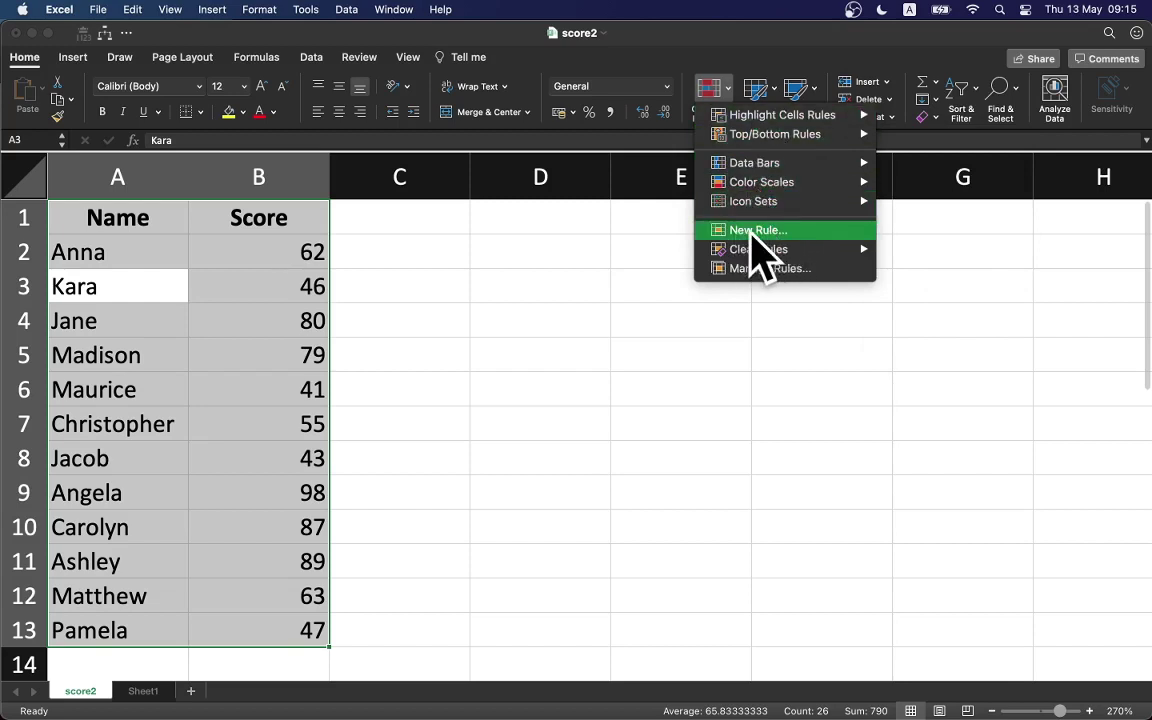
{"action": "left_click", "coordinate": [768, 234]}
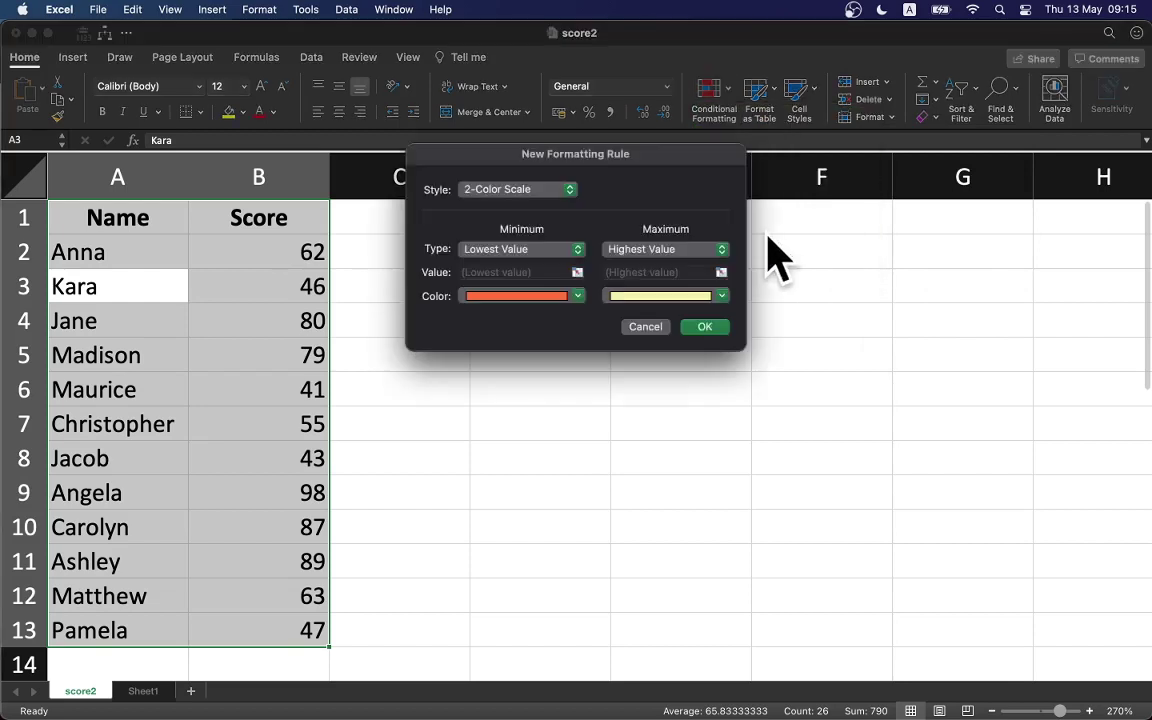
{"action": "left_click", "coordinate": [556, 191]}
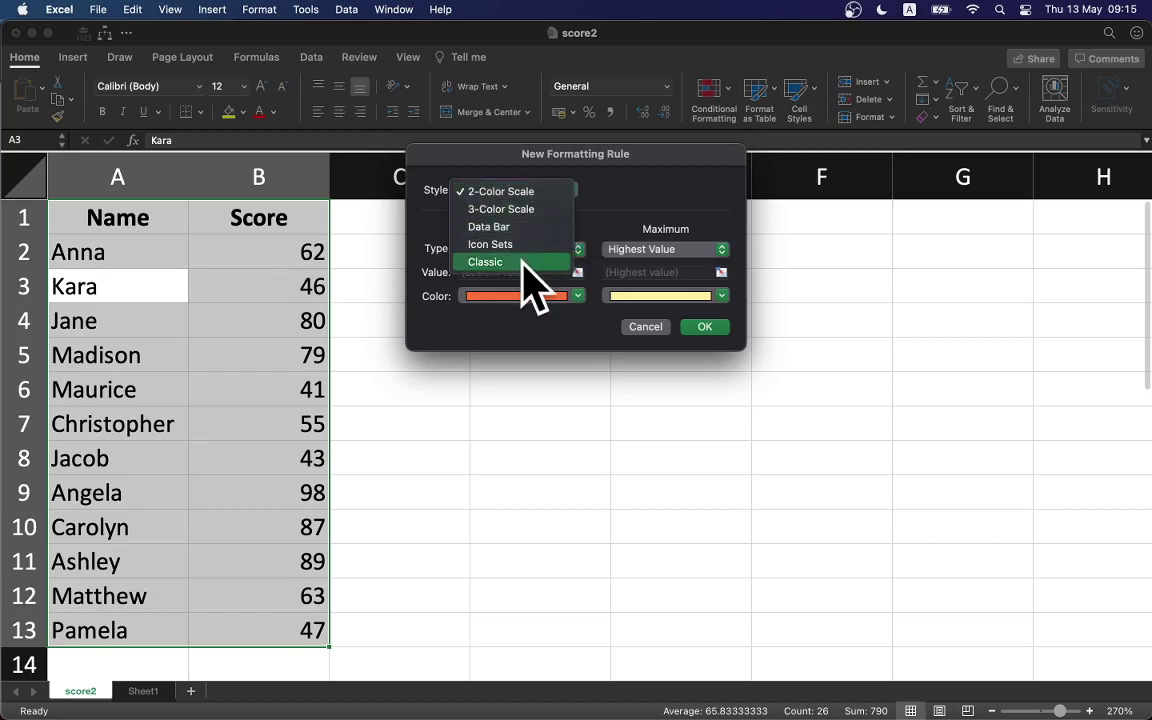
{"action": "left_click", "coordinate": [522, 262]}
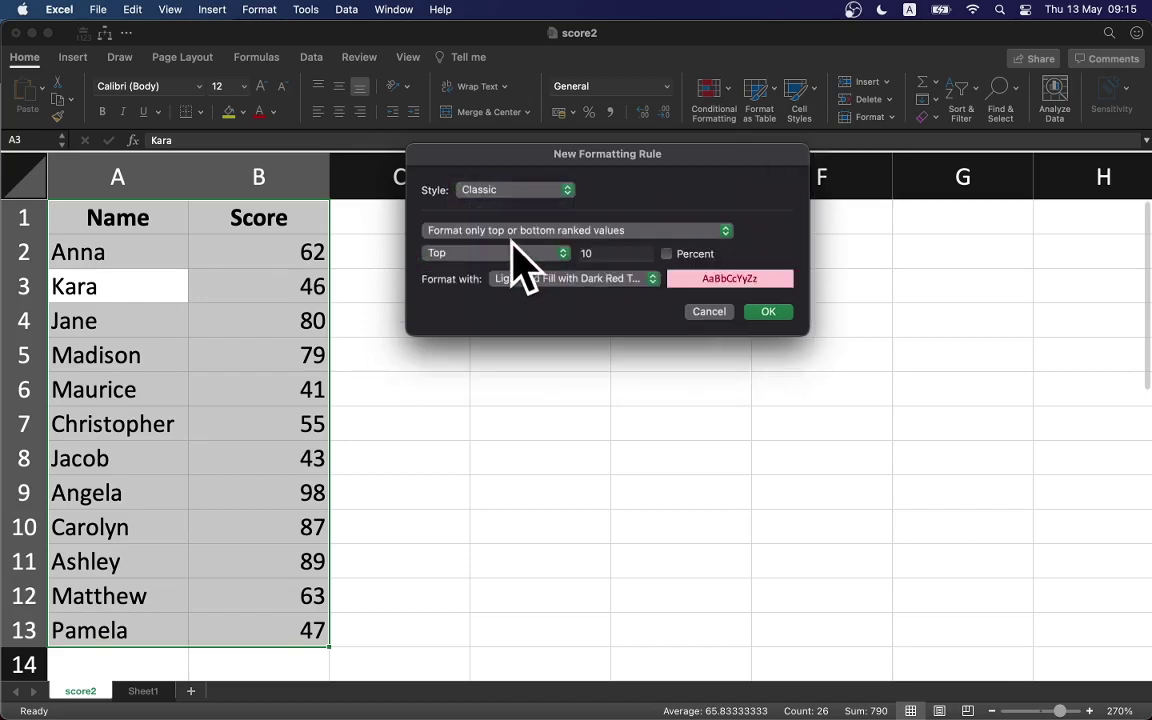
{"action": "left_click", "coordinate": [512, 233]}
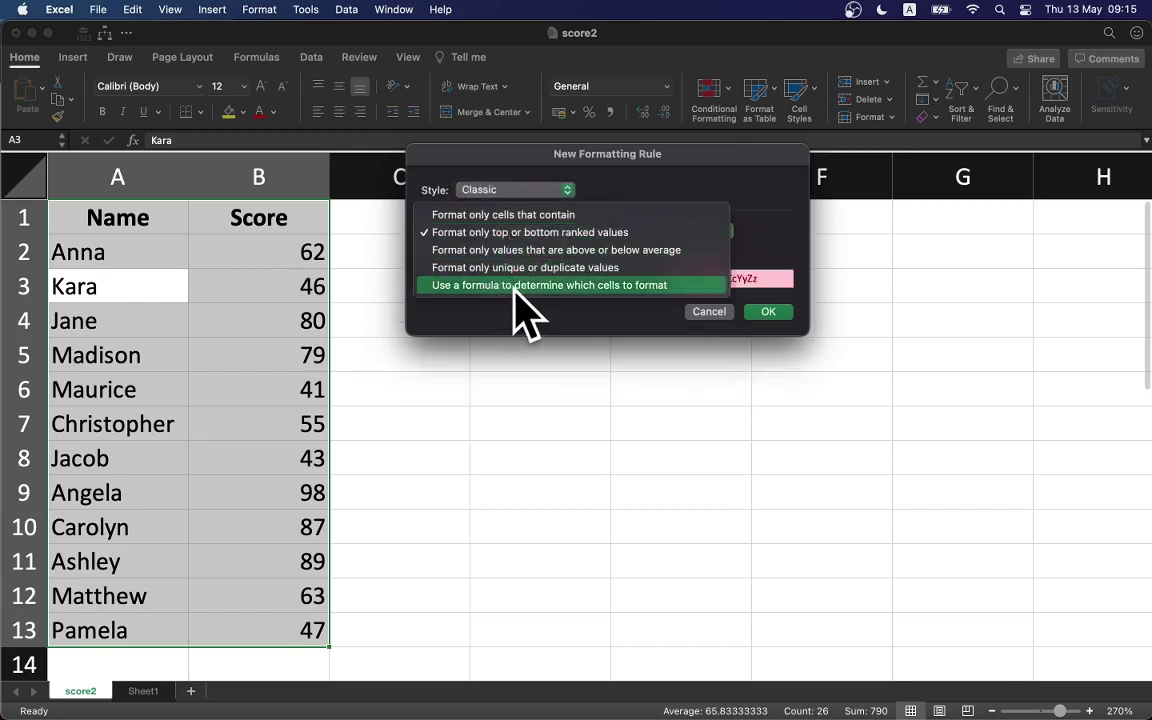
{"action": "left_click", "coordinate": [514, 287]}
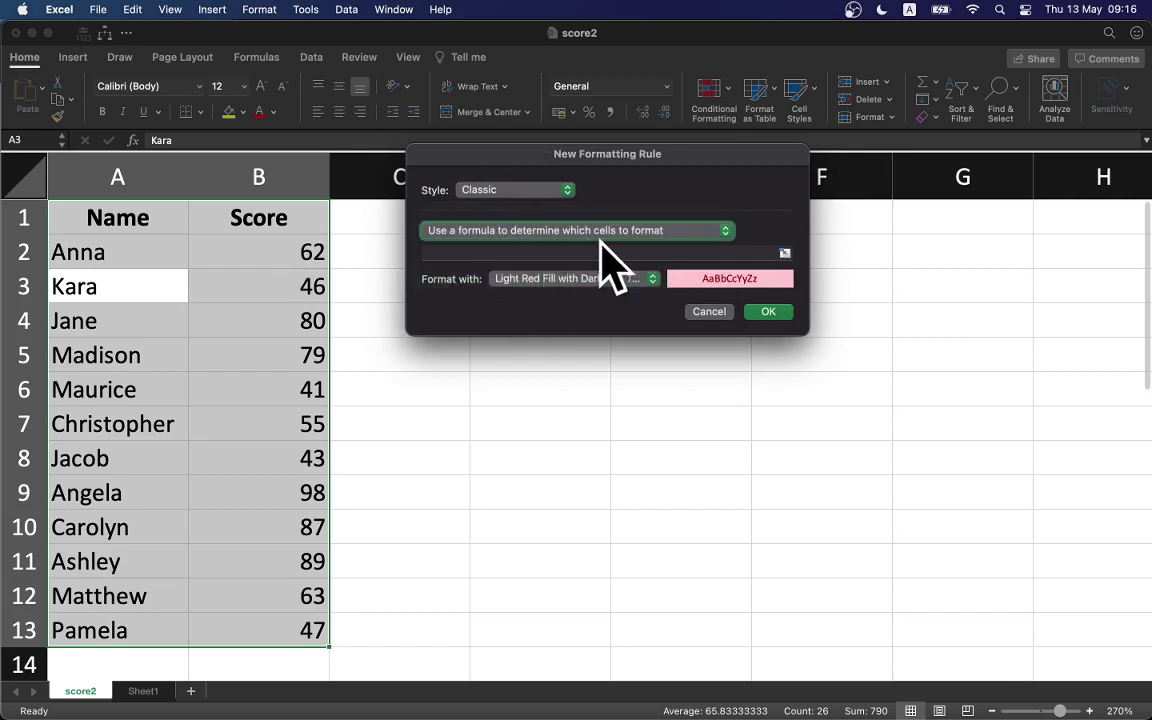
{"action": "left_click", "coordinate": [475, 253]}
{"action": "type", "text": "=$B1=max($b$2:$b$13)"}
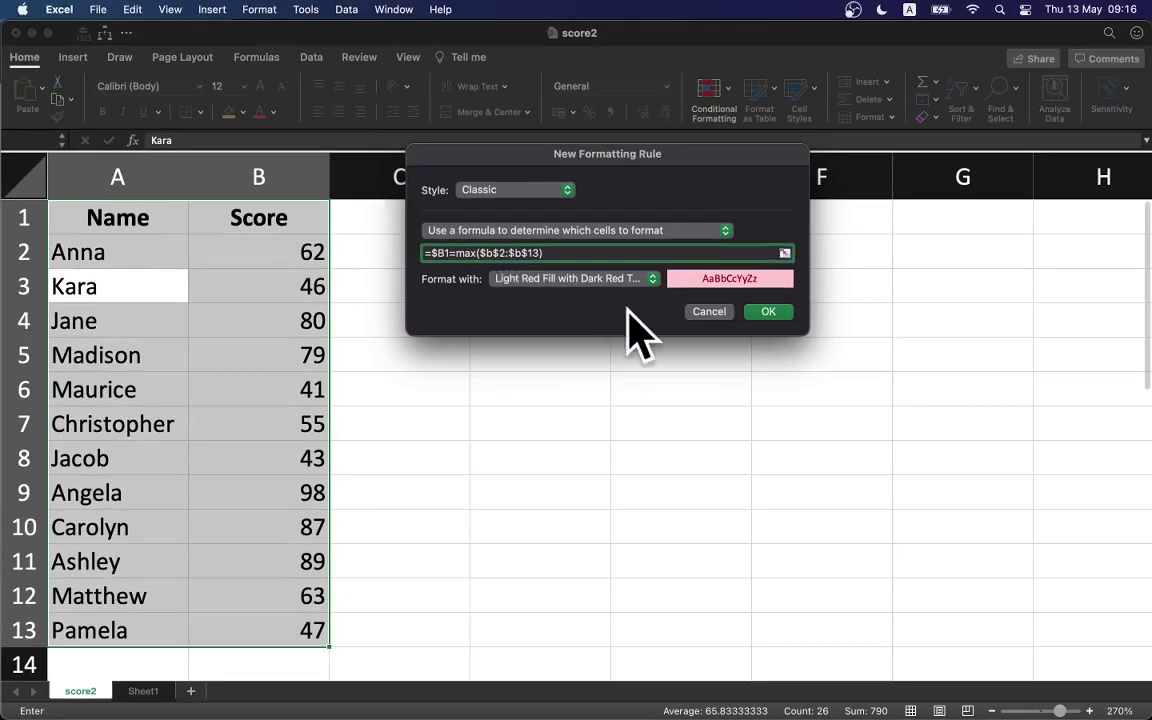
{"action": "left_click", "coordinate": [768, 312]}
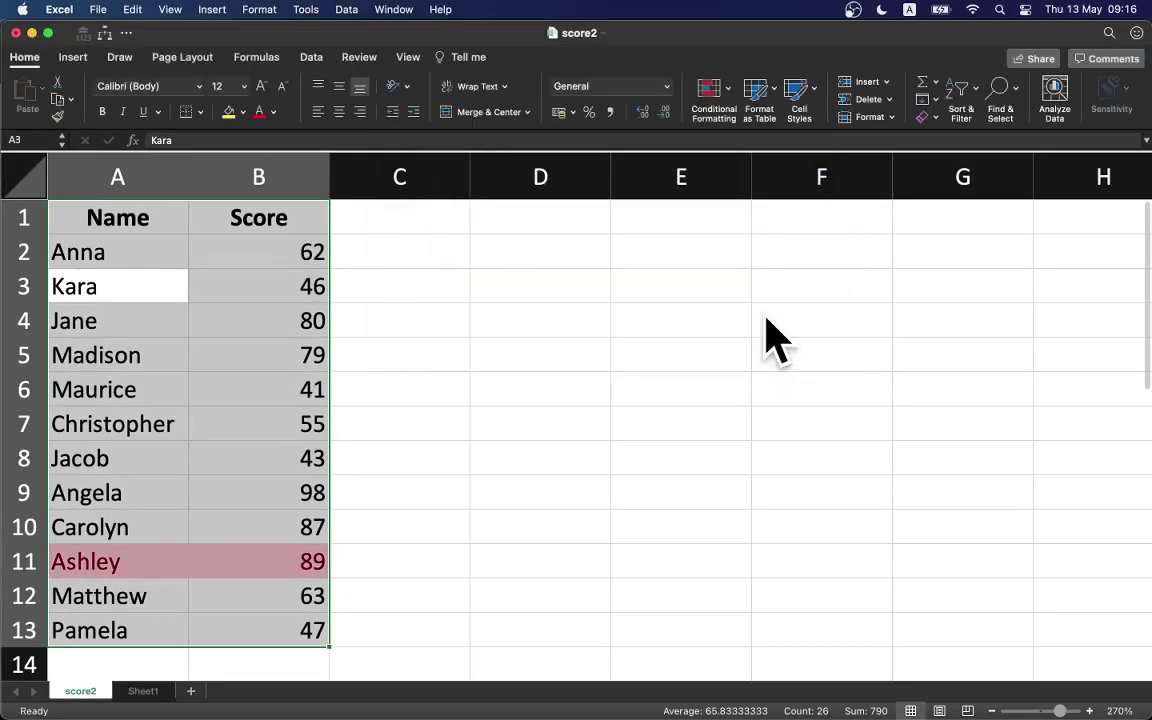
{"action": "left_click", "coordinate": [300, 495]}
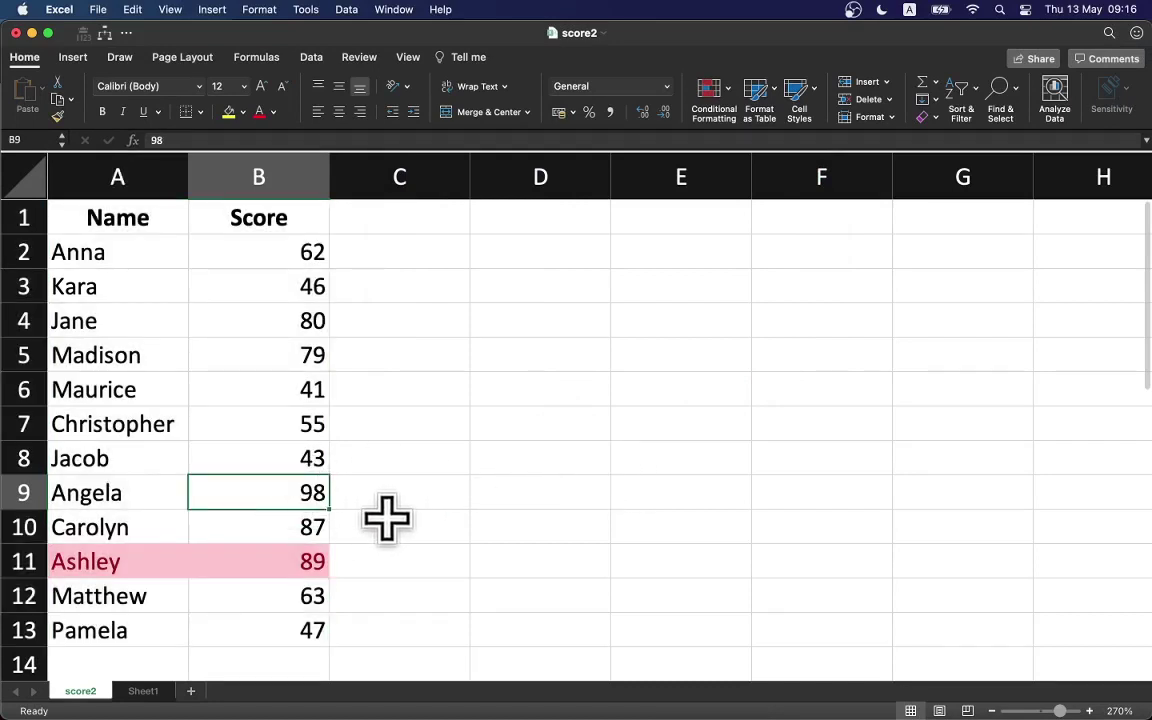
{"action": "left_click", "coordinate": [239, 561]}
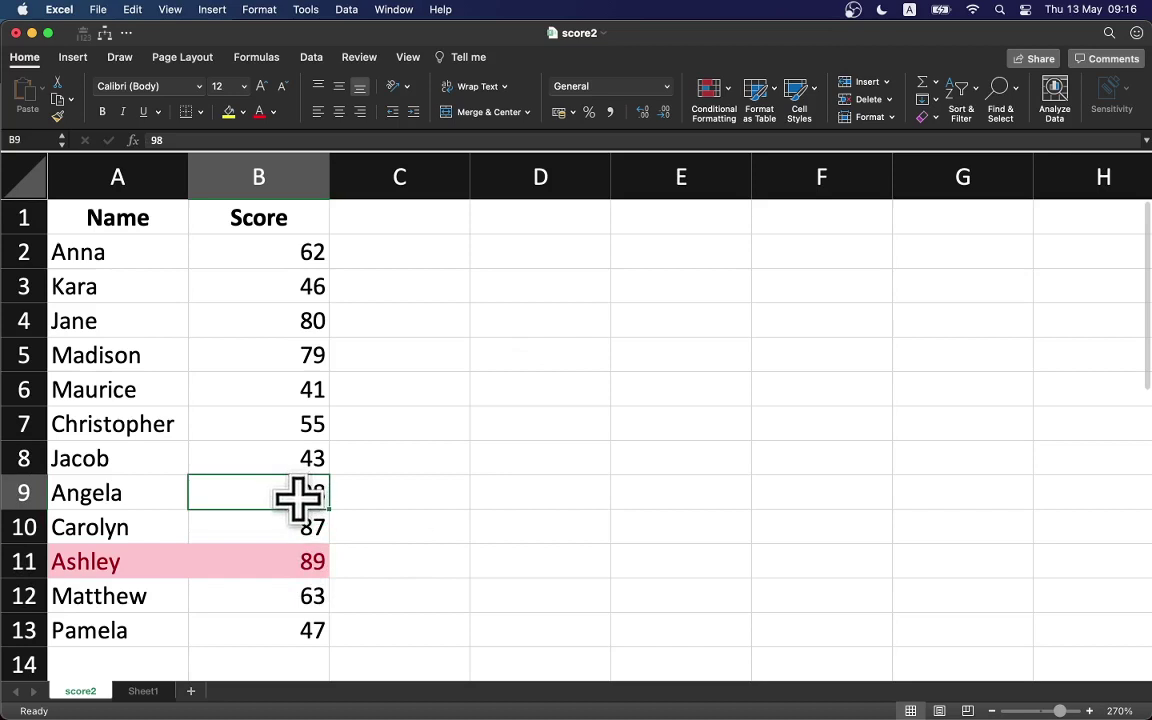
{"action": "left_click", "coordinate": [282, 564]}
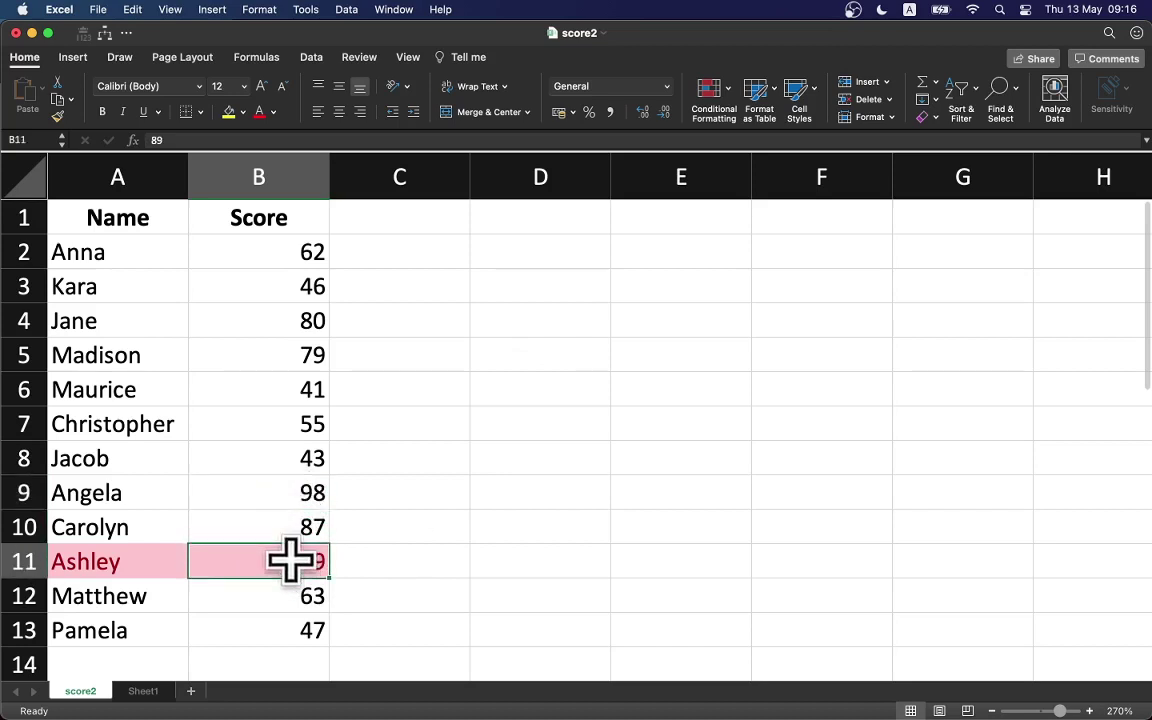
{"action": "key", "text": "super+a"}
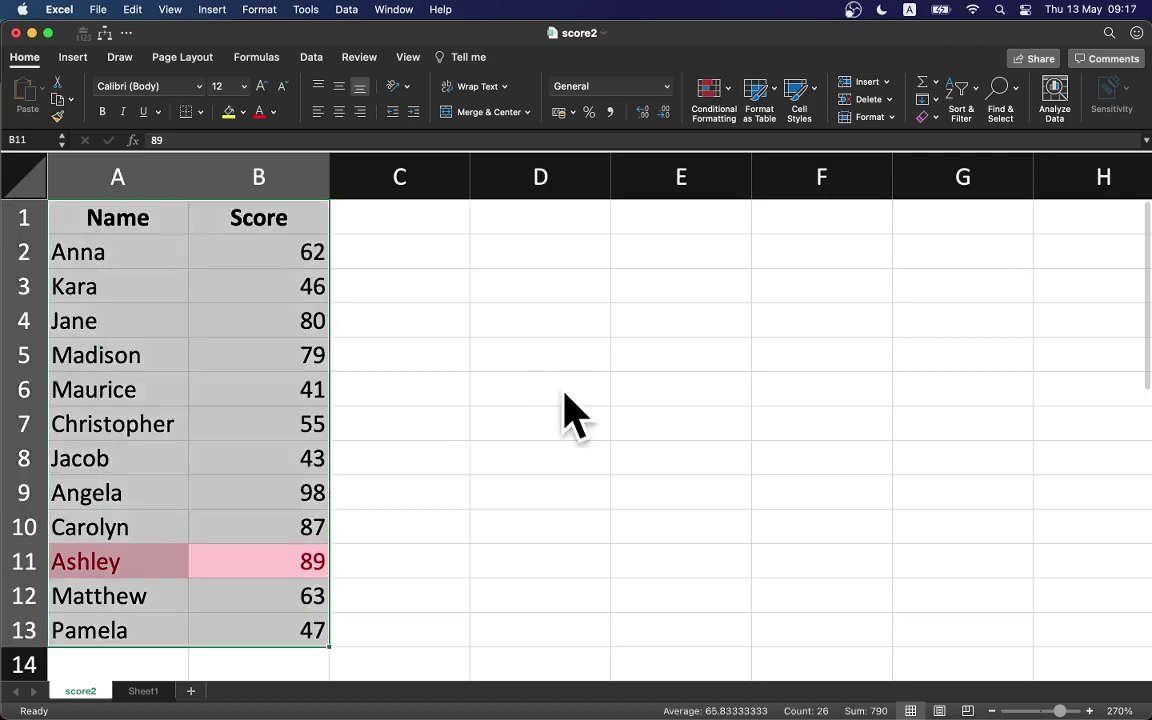
Edit the rule's formula to =$B1=MAX($B$2:$B$13) so the 98 row turns light red
{"action": "left_click", "coordinate": [729, 92]}
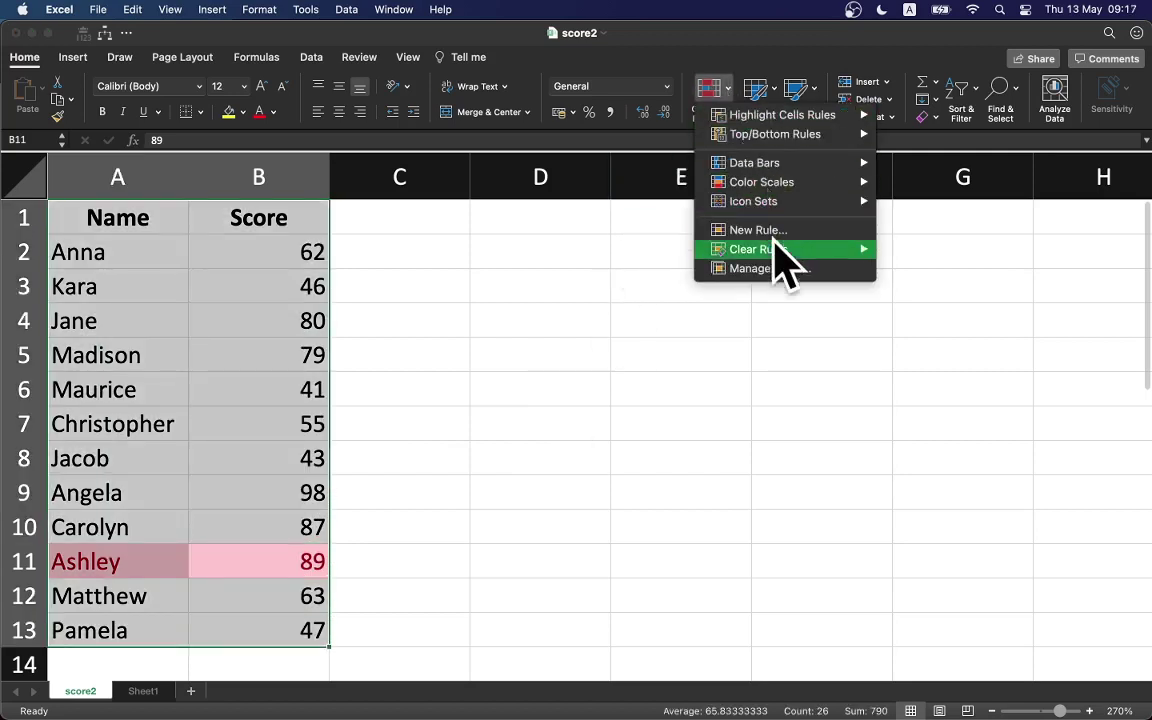
{"action": "left_click", "coordinate": [779, 270]}
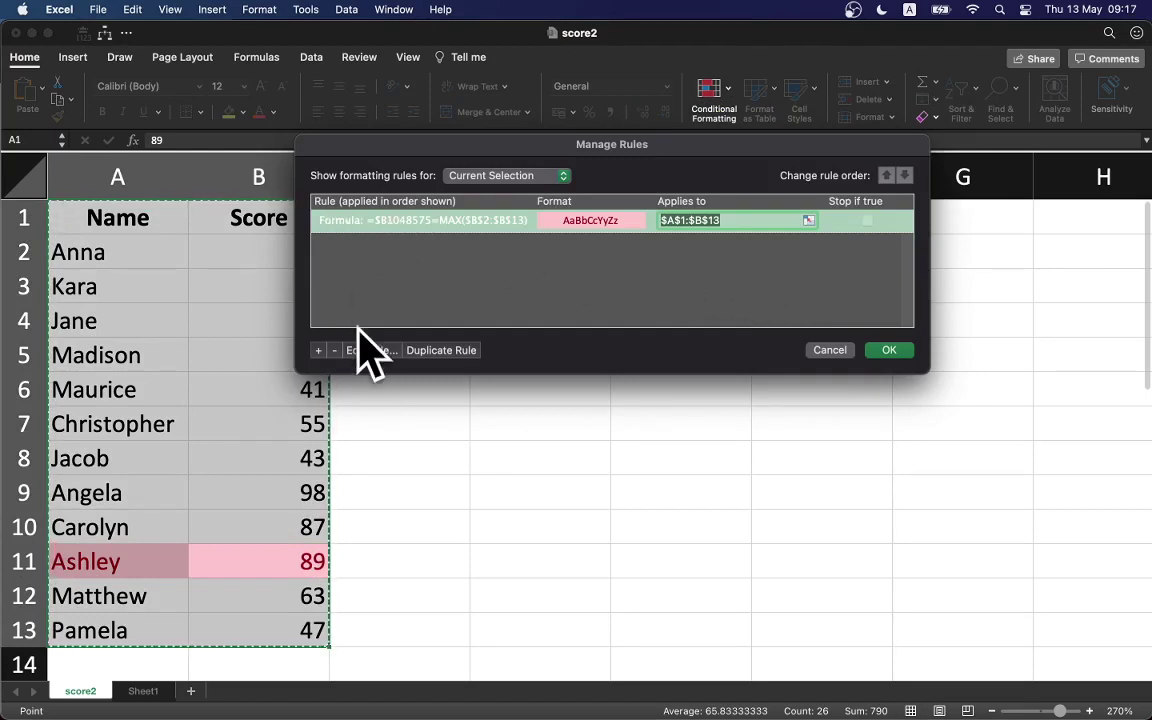
{"action": "left_click", "coordinate": [370, 350]}
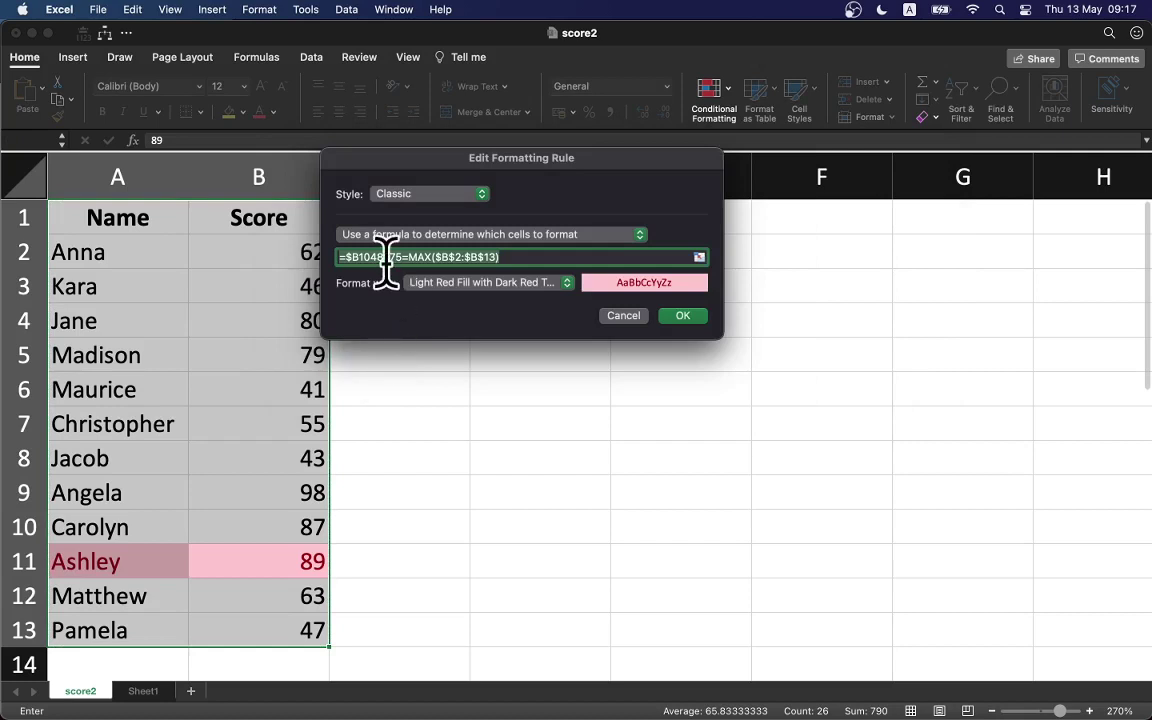
{"action": "left_click", "coordinate": [540, 561]}
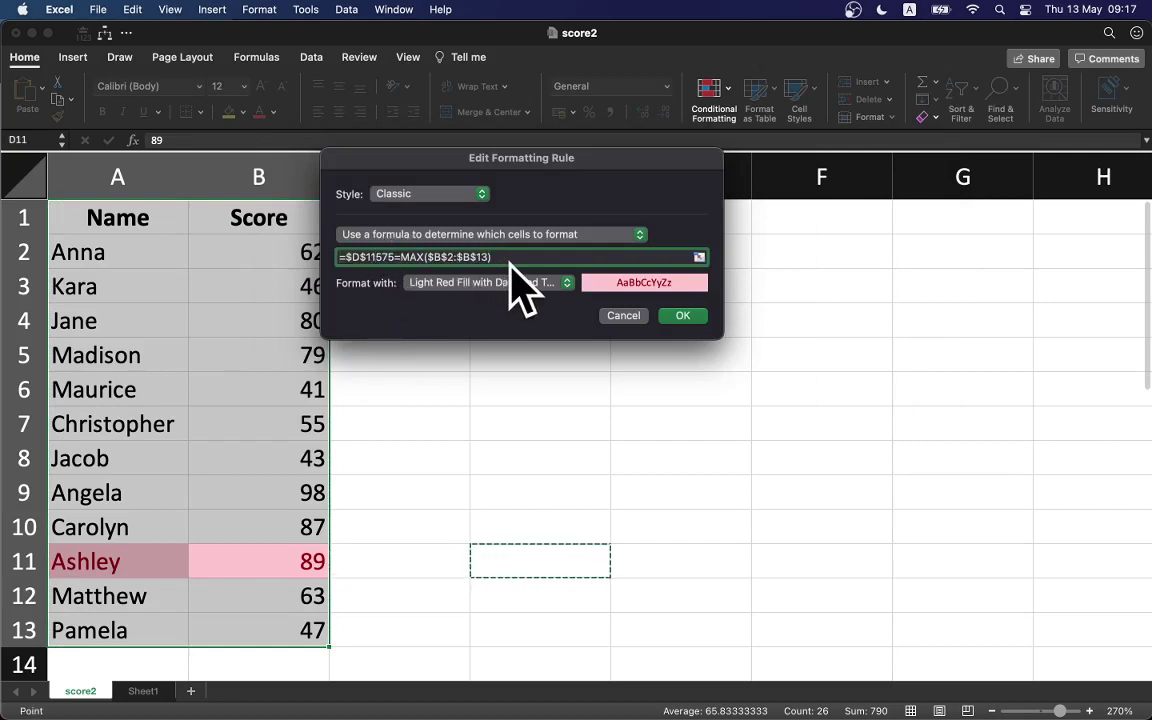
{"action": "left_click", "coordinate": [395, 257]}
{"action": "key", "text": "BackSpace"}
{"action": "key", "text": "BackSpace"}
{"action": "key", "text": "BackSpace"}
{"action": "type", "text": "b"}
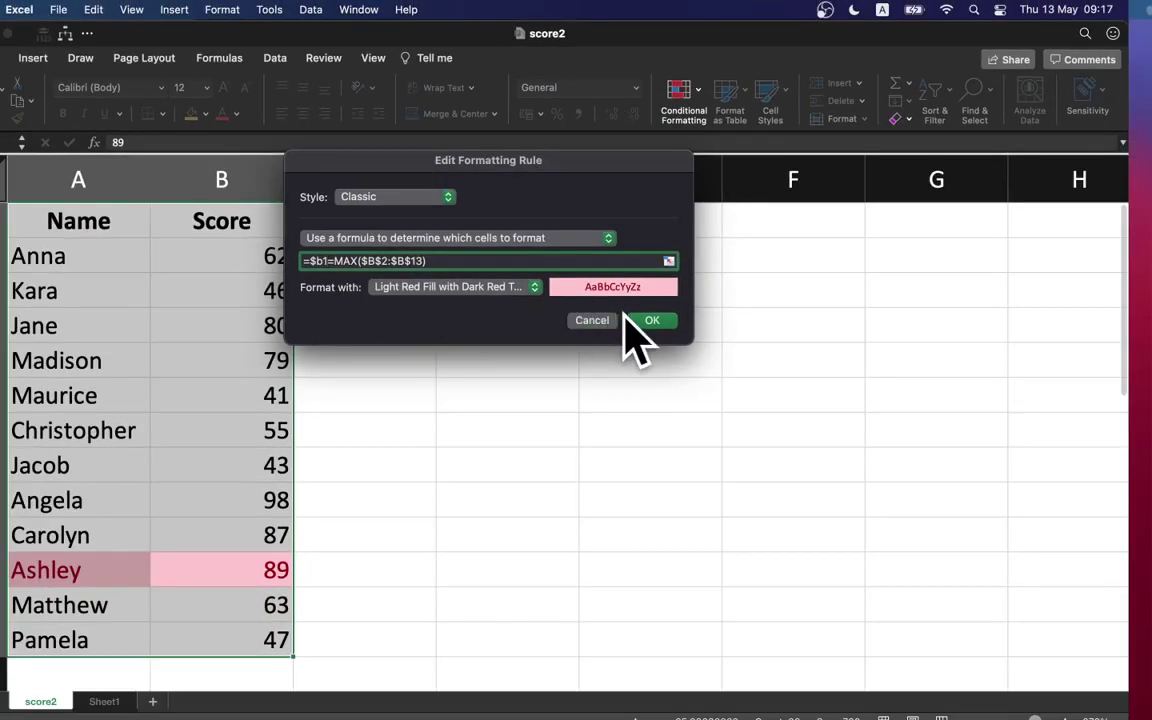
{"action": "left_click", "coordinate": [656, 321]}
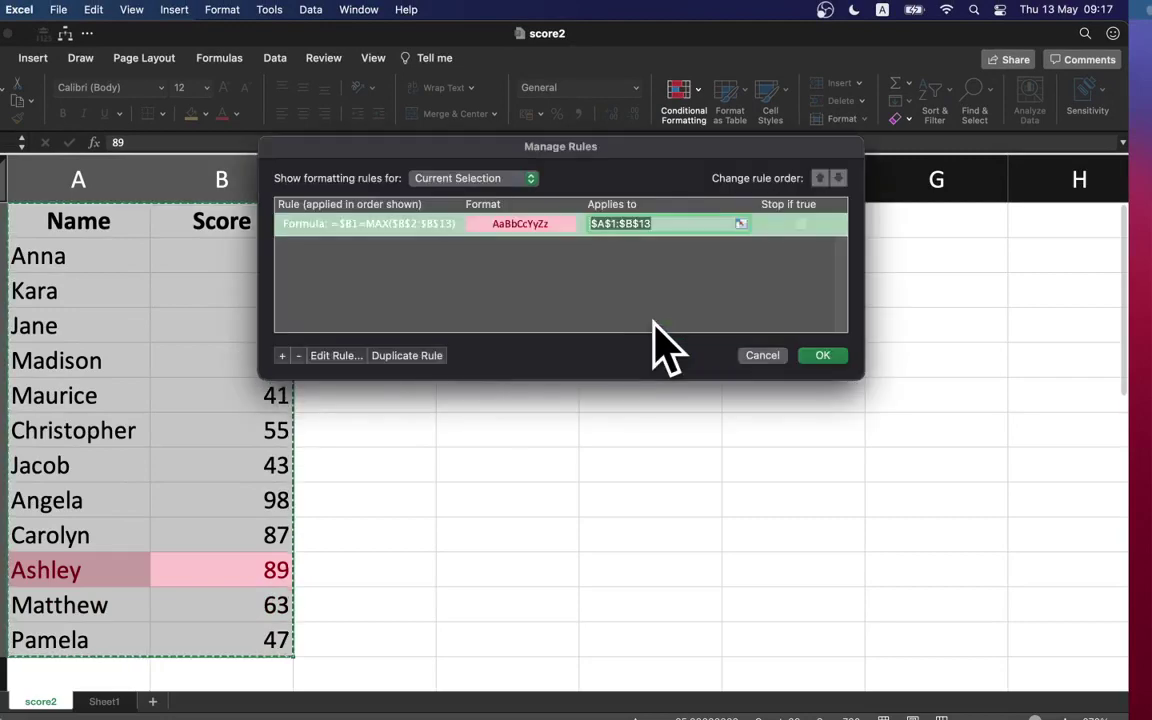
{"action": "left_click", "coordinate": [822, 357]}
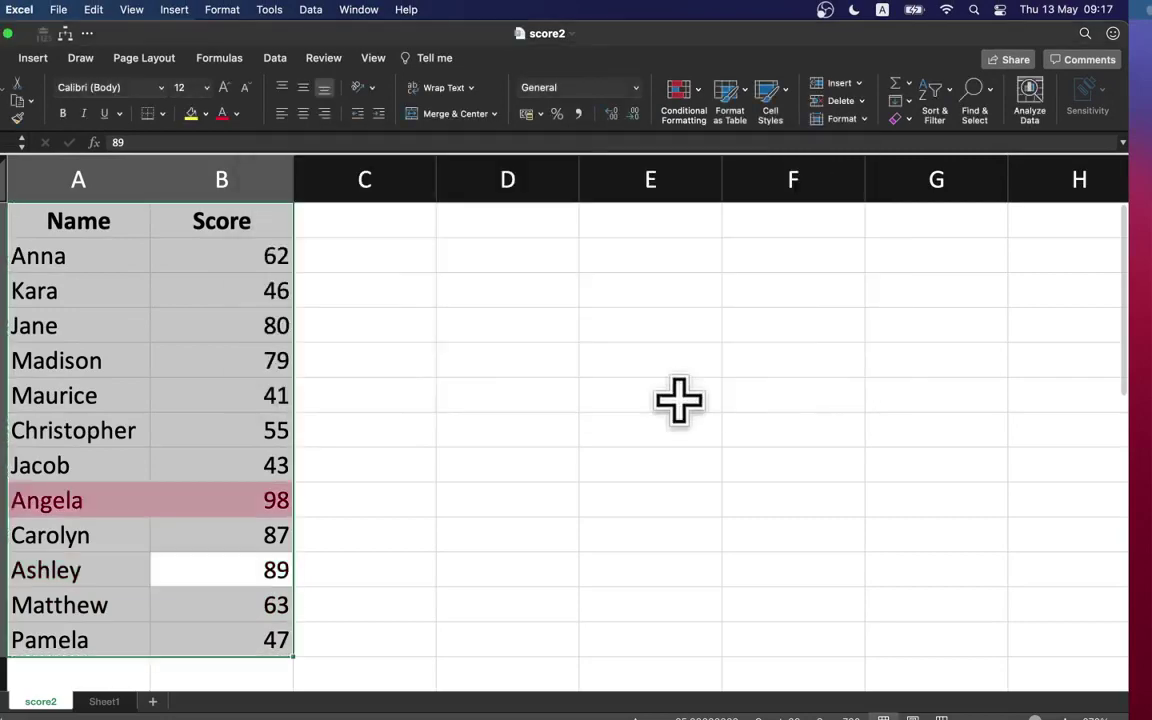
Test the highlight by changing the score in B4 from 80 to 99, then undo it
{"action": "left_click", "coordinate": [535, 420]}
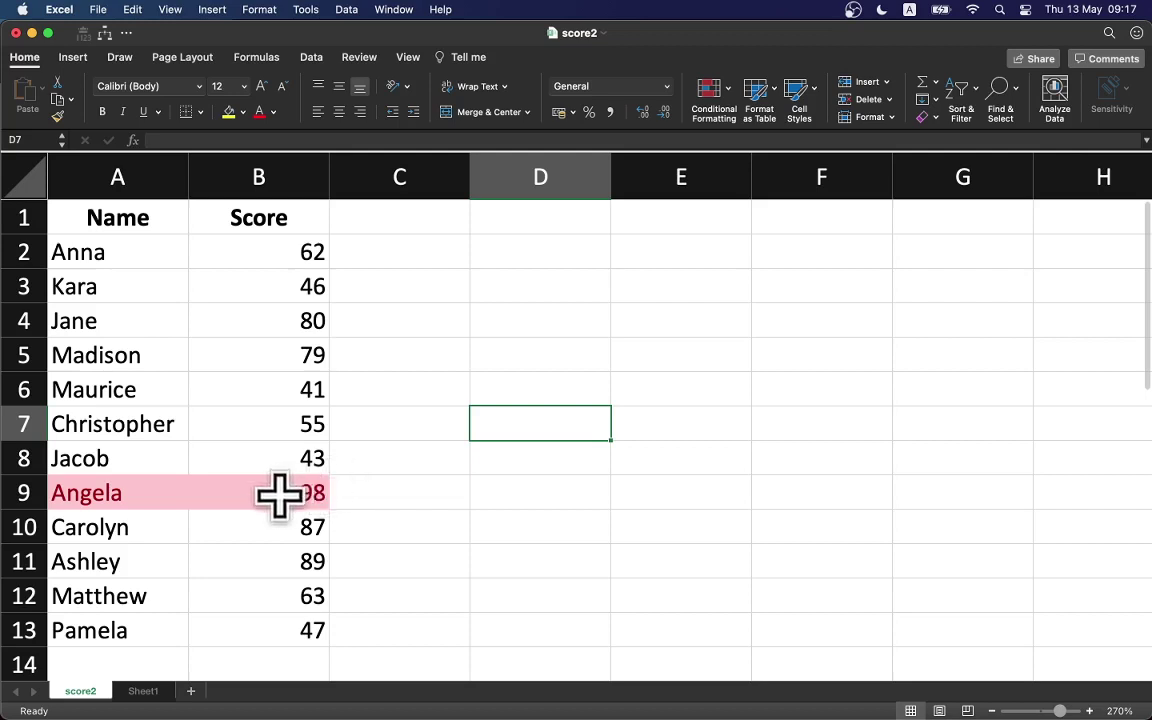
{"action": "left_click", "coordinate": [295, 492]}
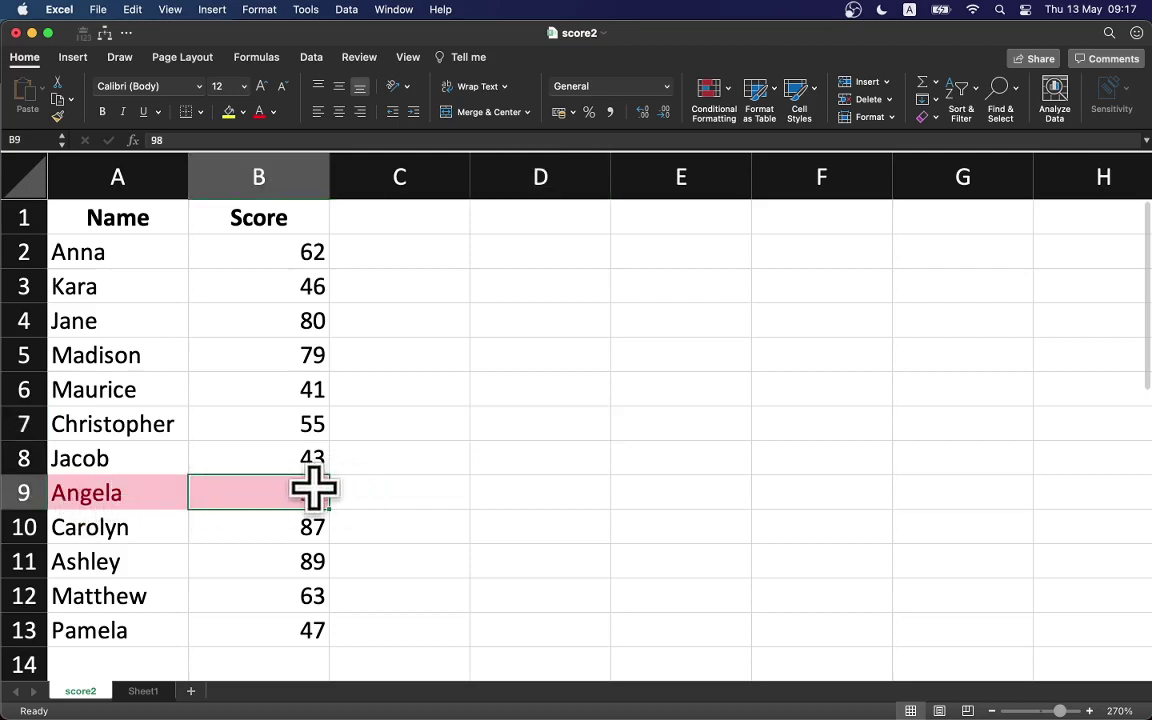
{"action": "left_click", "coordinate": [262, 308]}
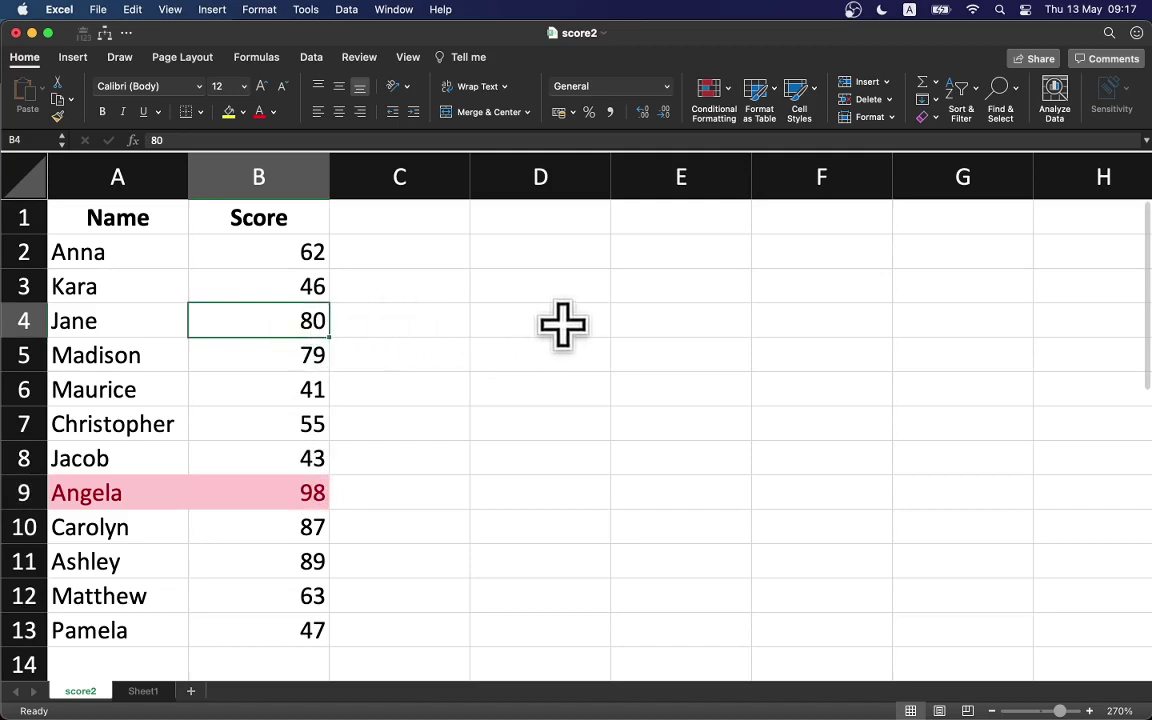
{"action": "type", "text": "99"}
{"action": "key", "text": "Return"}
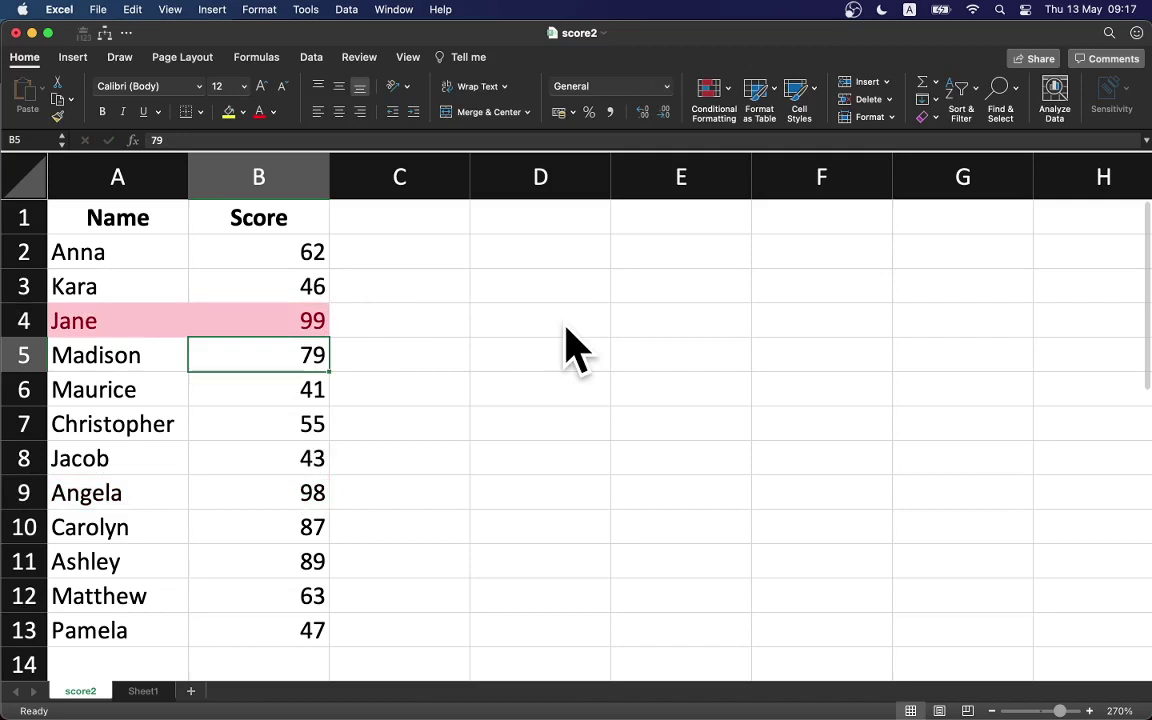
{"action": "key", "text": "super+z"}
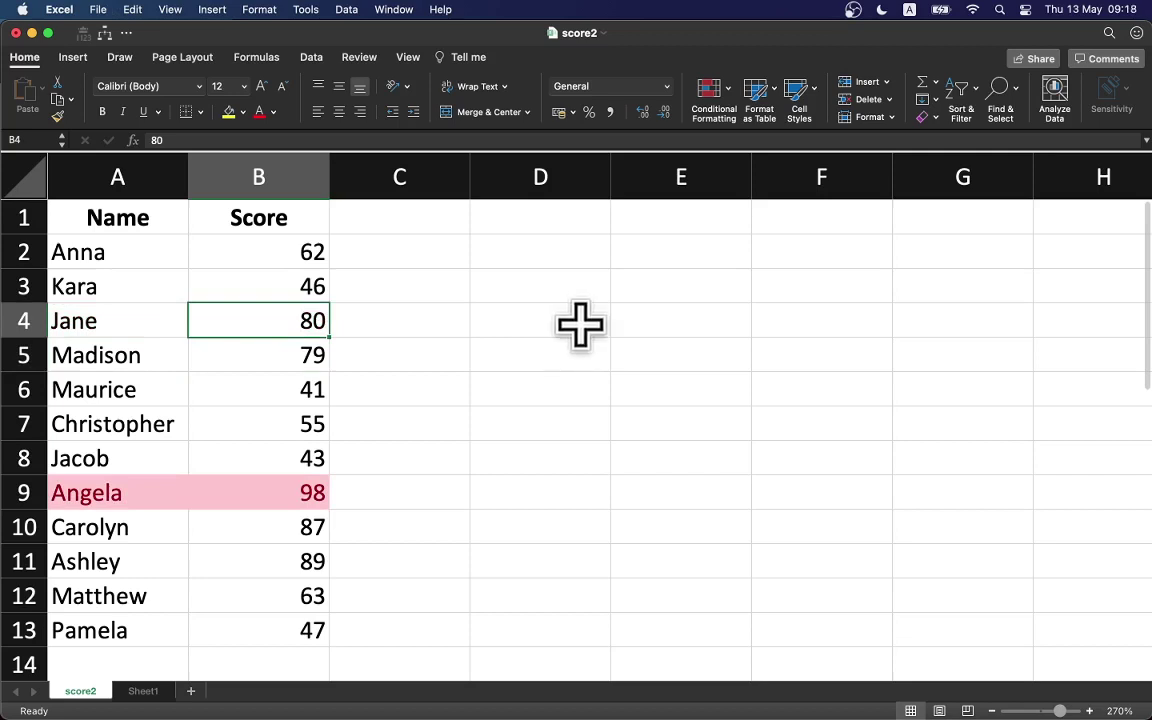
{"action": "left_click", "coordinate": [727, 88]}
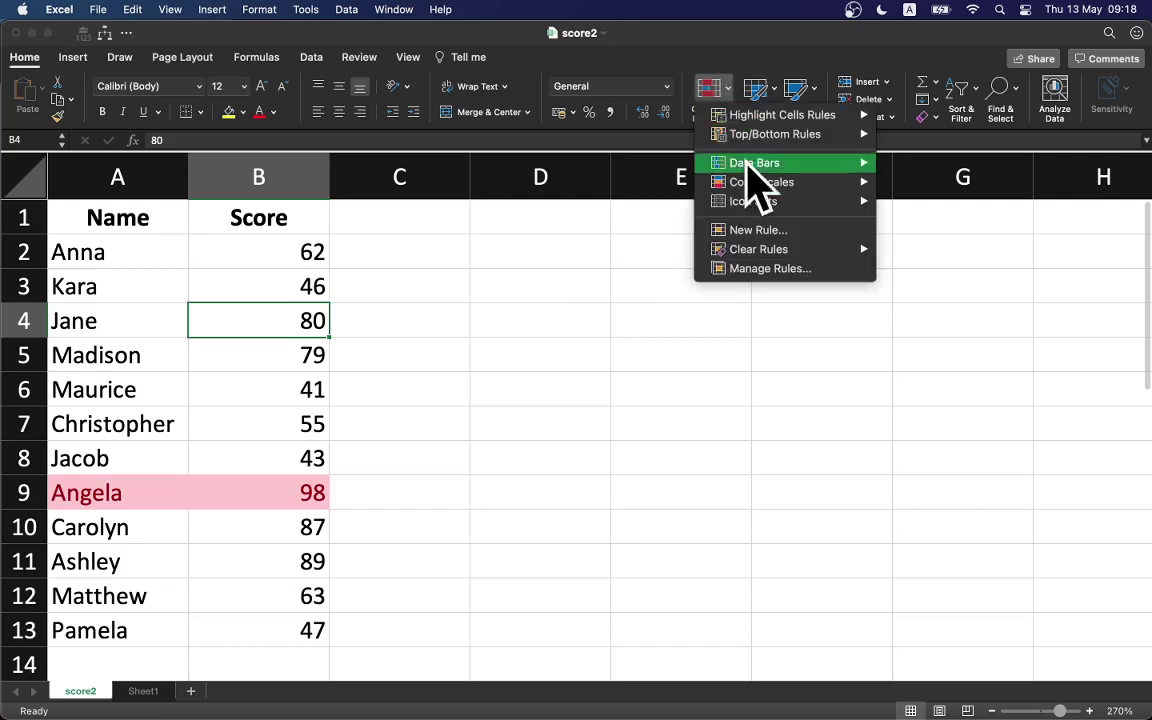
Clear all rules from the sheet, then multi-select the even rows 2, 4, 6, 8, 10 and 12
{"action": "mouse_move", "coordinate": [772, 250]}
{"action": "left_click", "coordinate": [935, 271]}
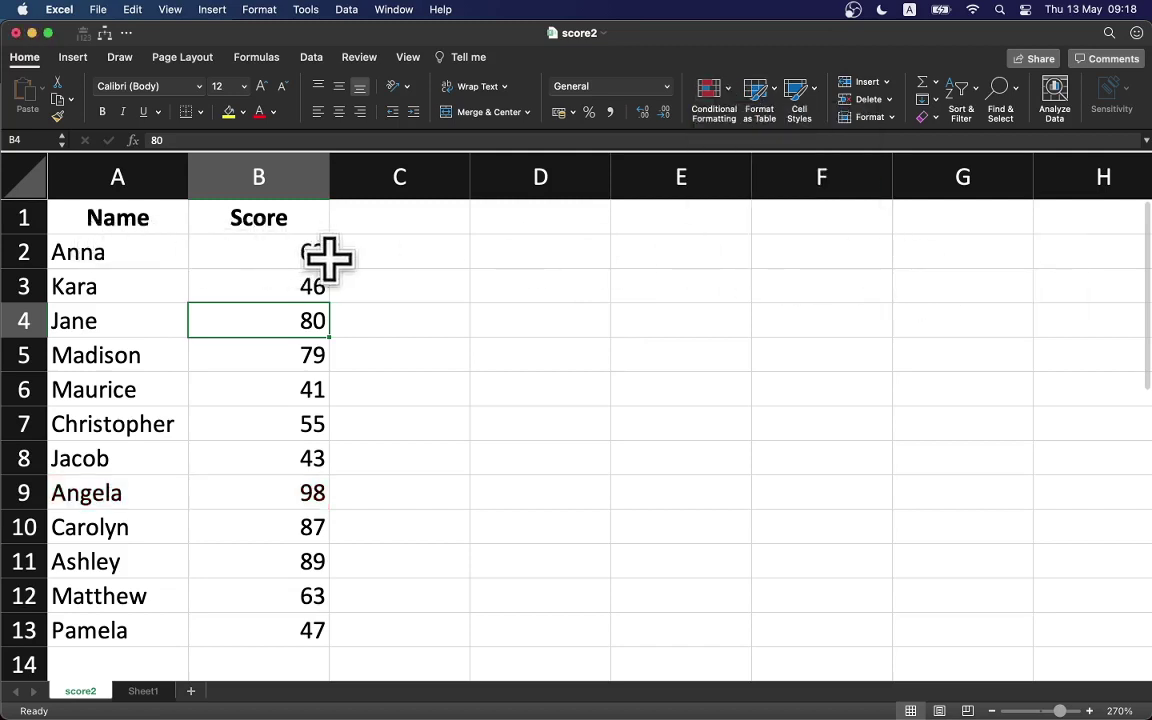
{"action": "left_click", "coordinate": [30, 252]}
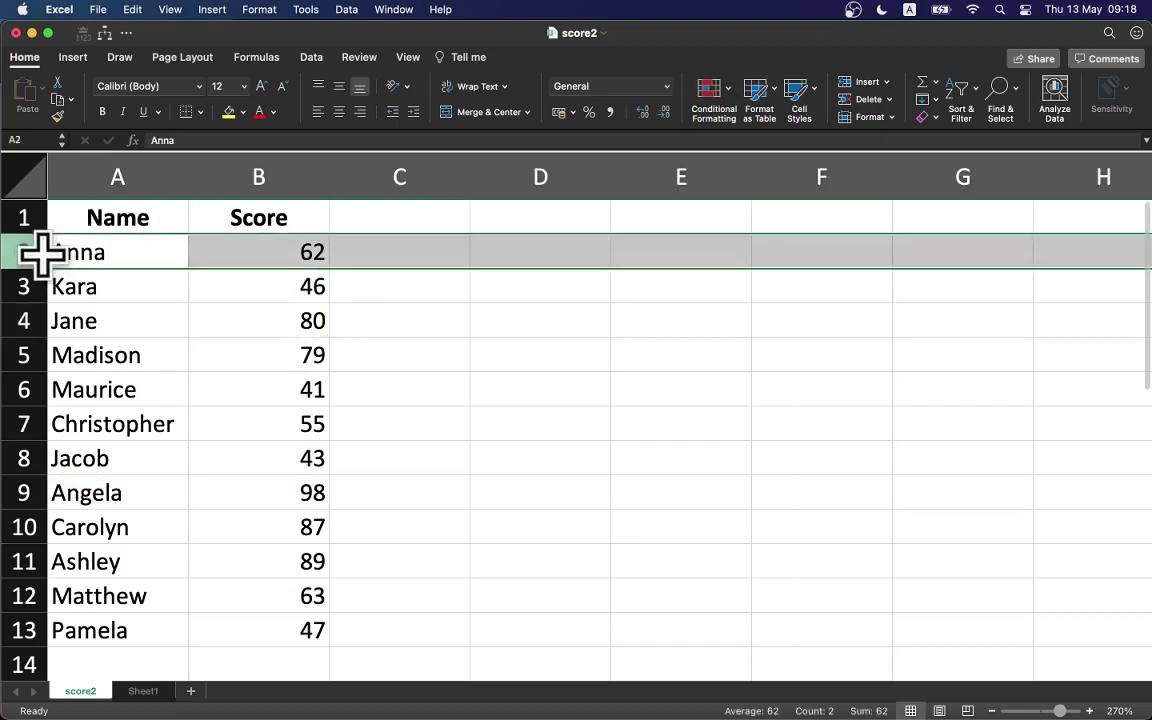
{"action": "right_click", "coordinate": [30, 318]}
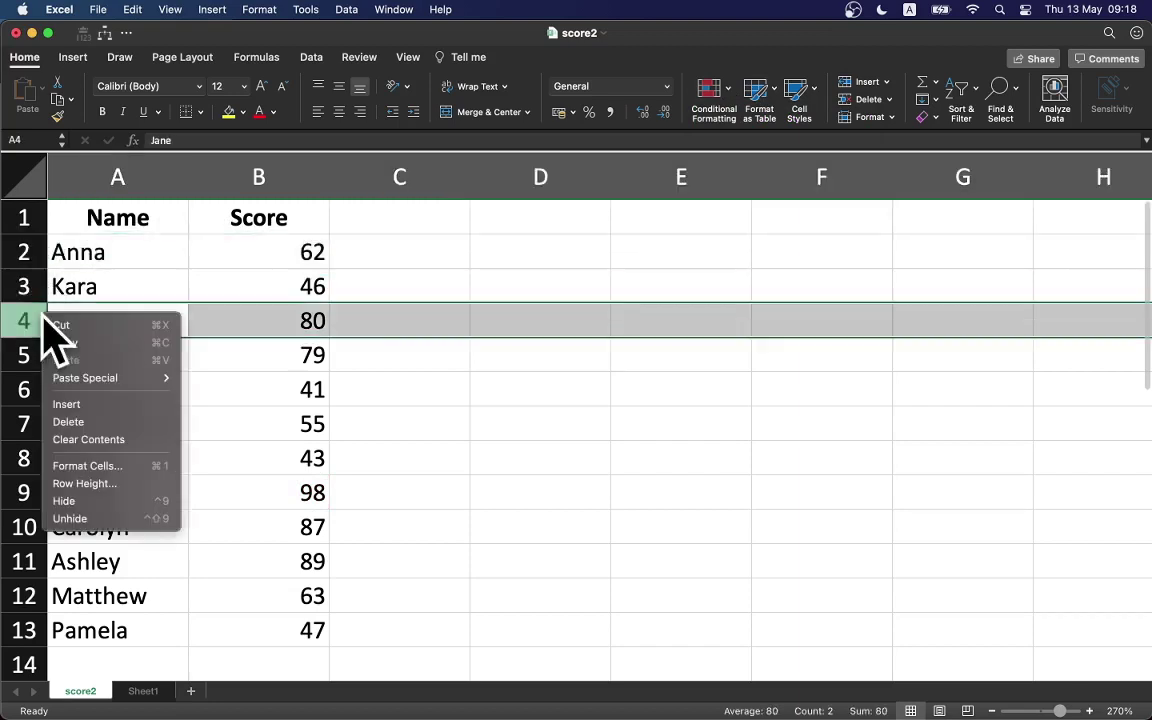
{"action": "left_click", "coordinate": [30, 258]}
{"action": "left_click", "coordinate": [30, 258], "text": "super"}
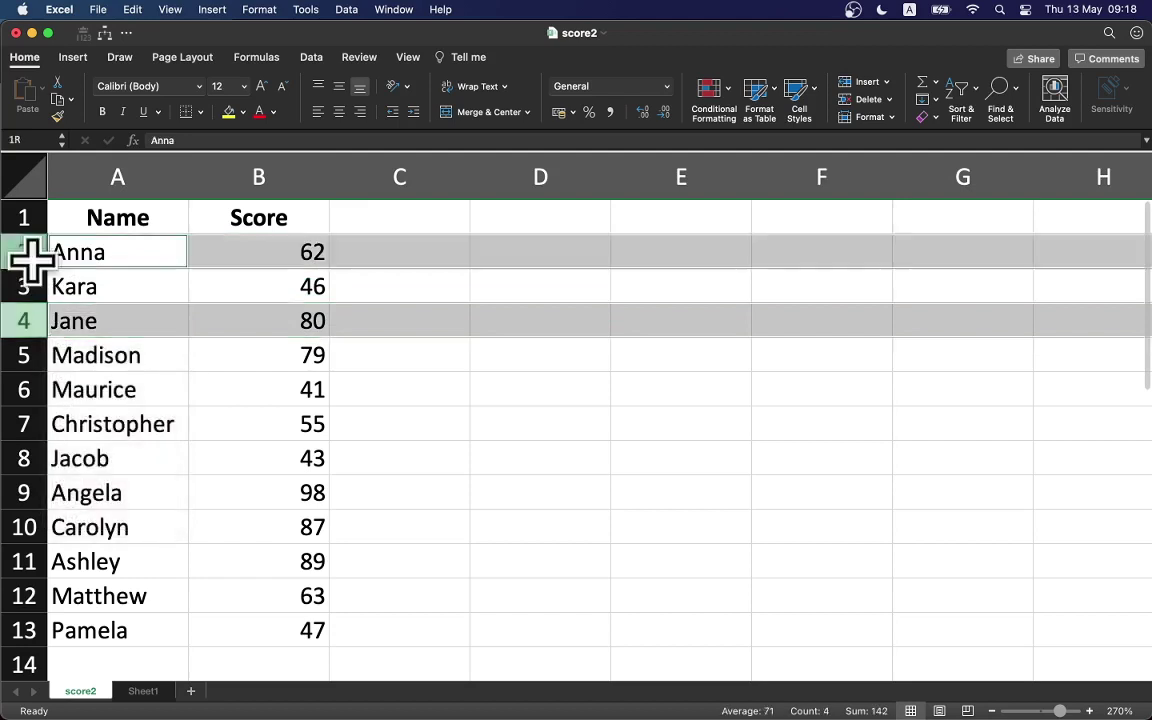
{"action": "left_click", "coordinate": [28, 384], "text": "super"}
{"action": "left_click", "coordinate": [22, 455], "text": "super"}
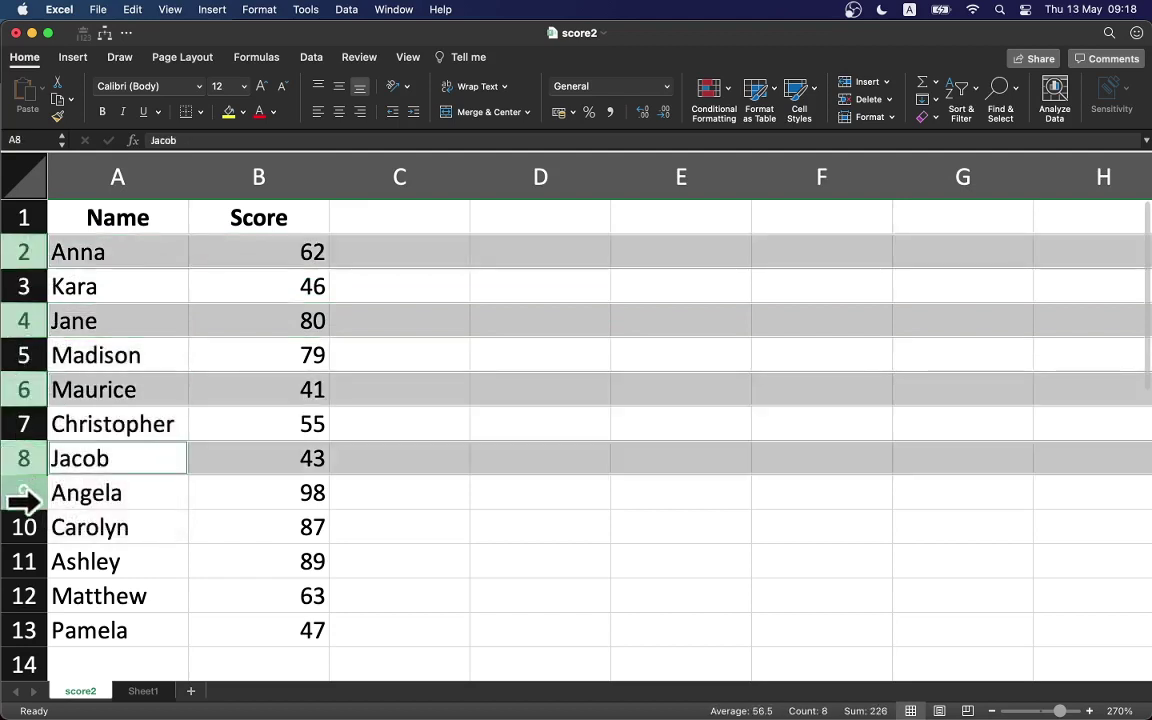
{"action": "left_click", "coordinate": [26, 524], "text": "super"}
{"action": "left_click", "coordinate": [26, 594], "text": "super"}
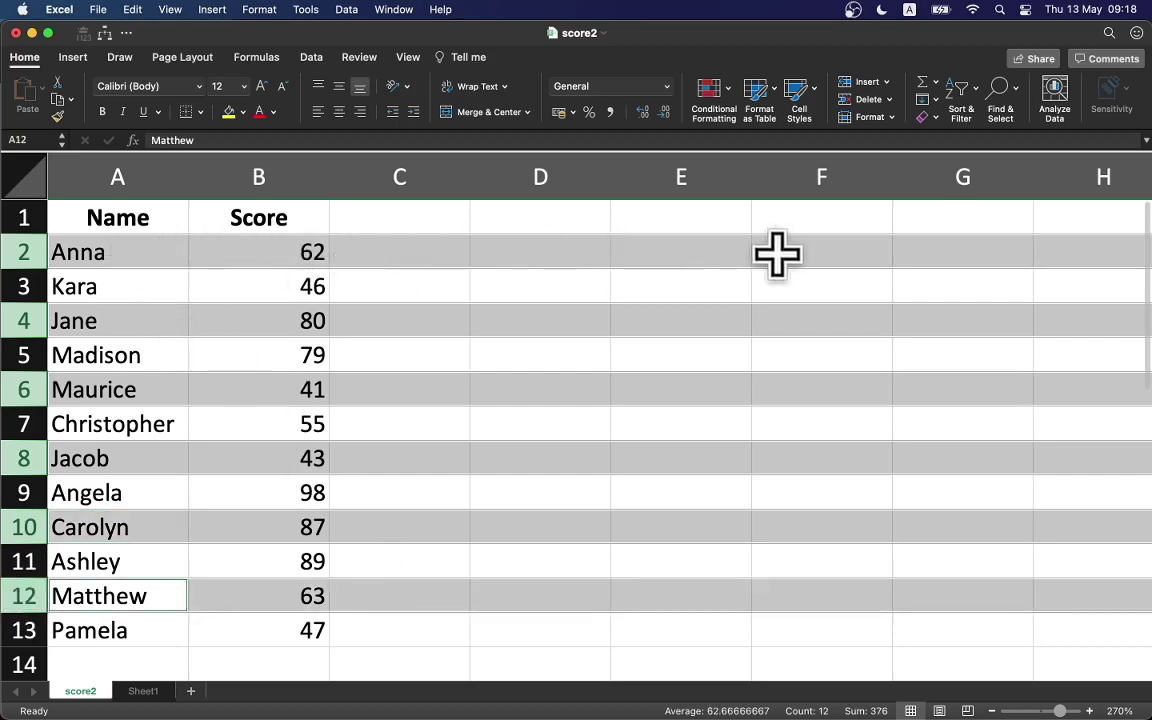
Replace the even-row selection with rows 1 through 13
{"action": "left_click", "coordinate": [347, 321]}
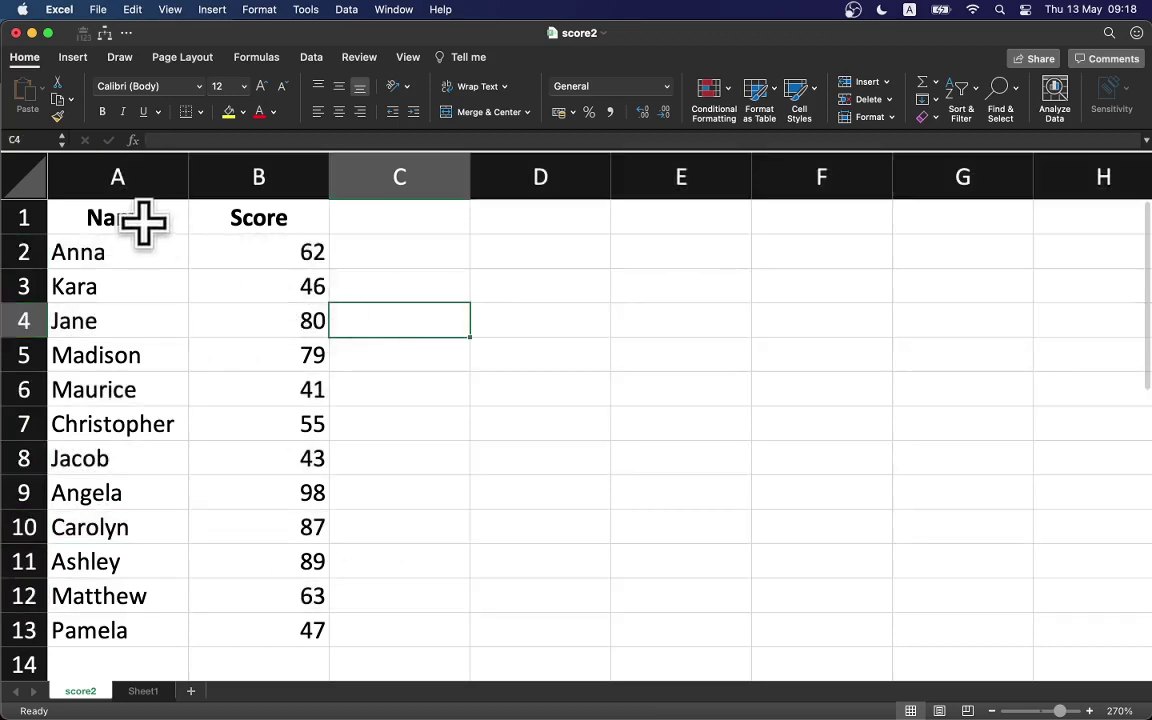
{"action": "left_click", "coordinate": [26, 180]}
{"action": "mouse_move", "coordinate": [22, 210]}
{"action": "left_mouse_down"}
{"action": "mouse_move", "coordinate": [37, 630]}
{"action": "mouse_move", "coordinate": [24, 632]}
{"action": "left_mouse_up"}
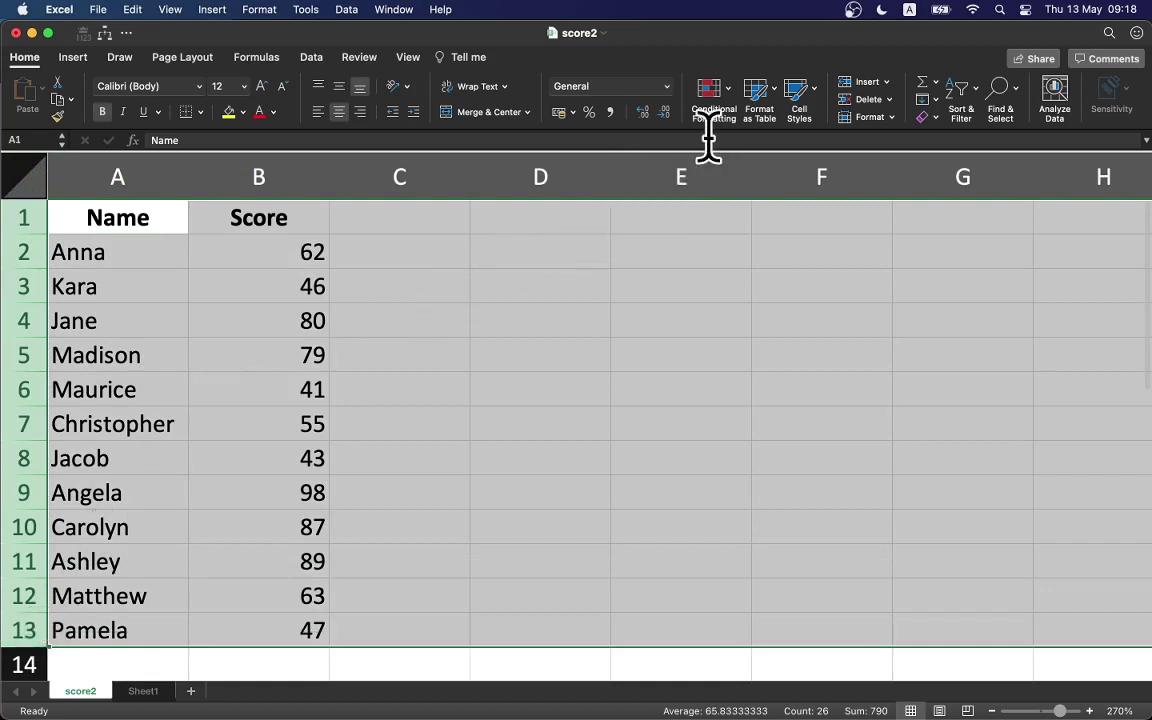
Start a Classic formula rule =mod(row(),0) and choose a custom format for it
{"action": "left_click", "coordinate": [732, 96]}
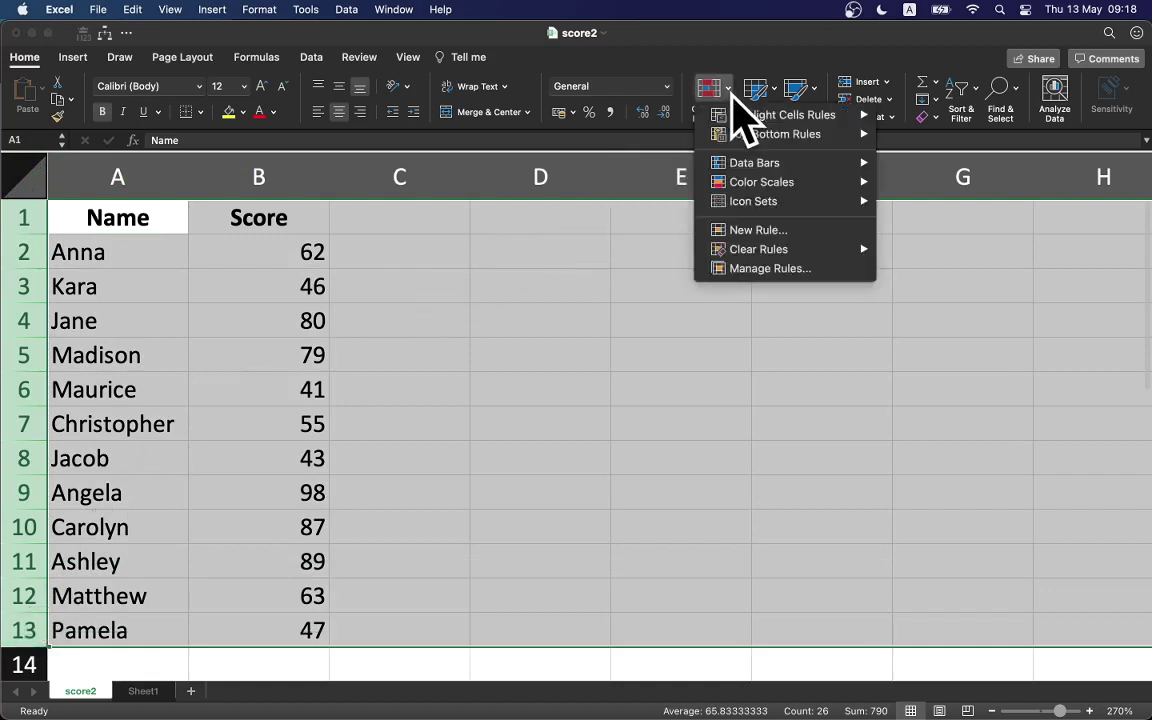
{"action": "left_click", "coordinate": [762, 234]}
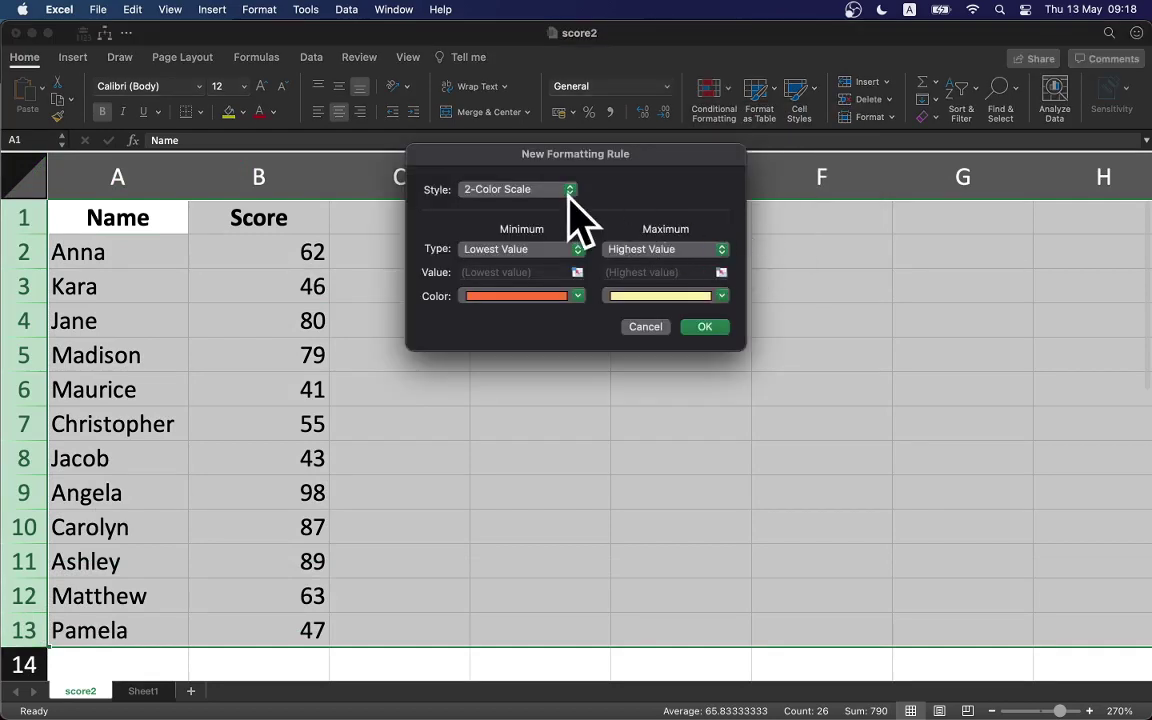
{"action": "left_click", "coordinate": [566, 192]}
{"action": "left_click", "coordinate": [522, 262]}
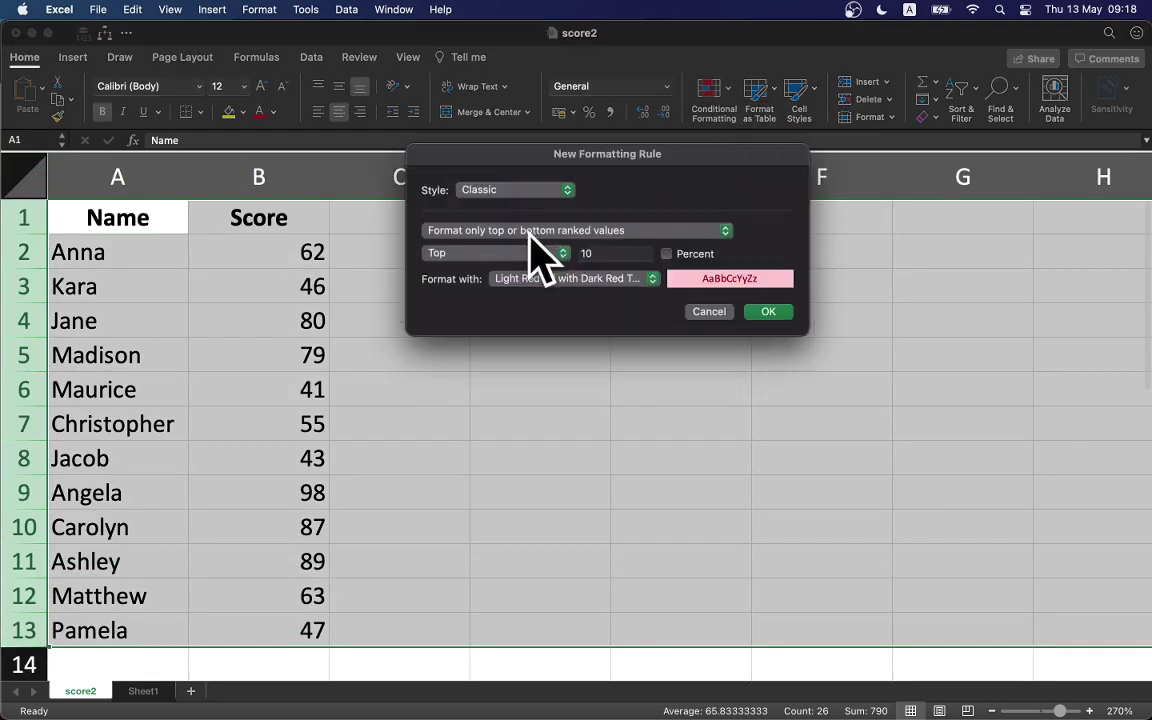
{"action": "left_click", "coordinate": [533, 234]}
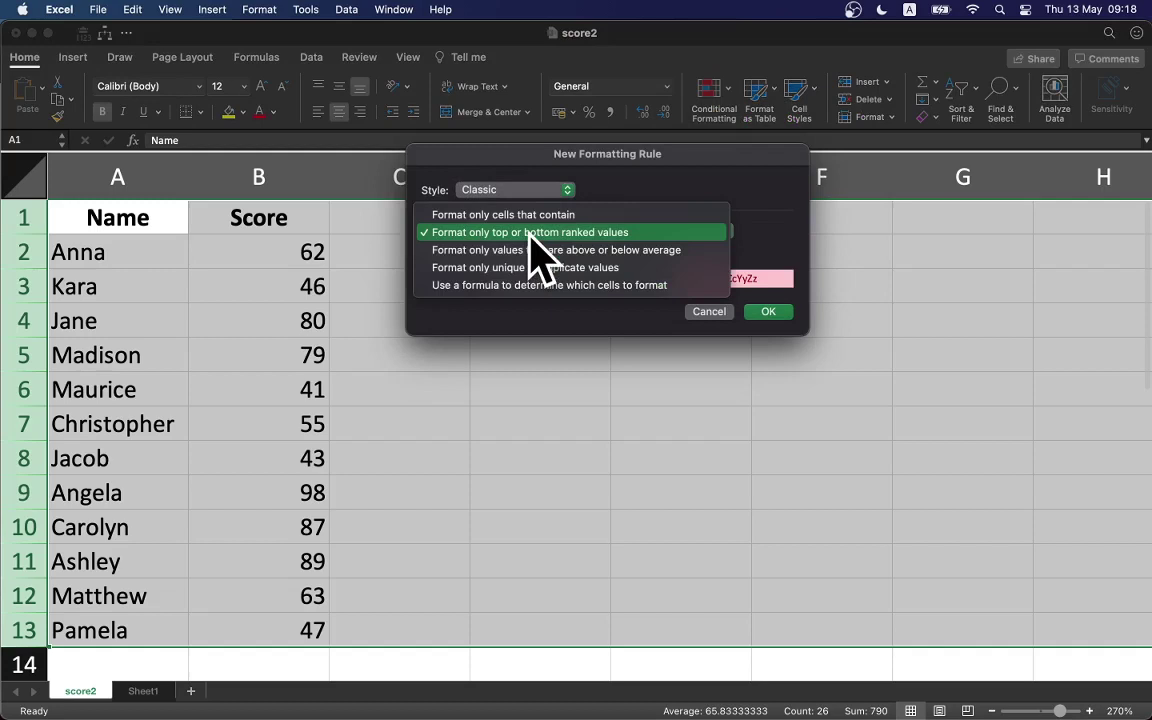
{"action": "left_click", "coordinate": [498, 287]}
{"action": "left_click", "coordinate": [489, 255]}
{"action": "type", "text": "=mod(row(),0)"}
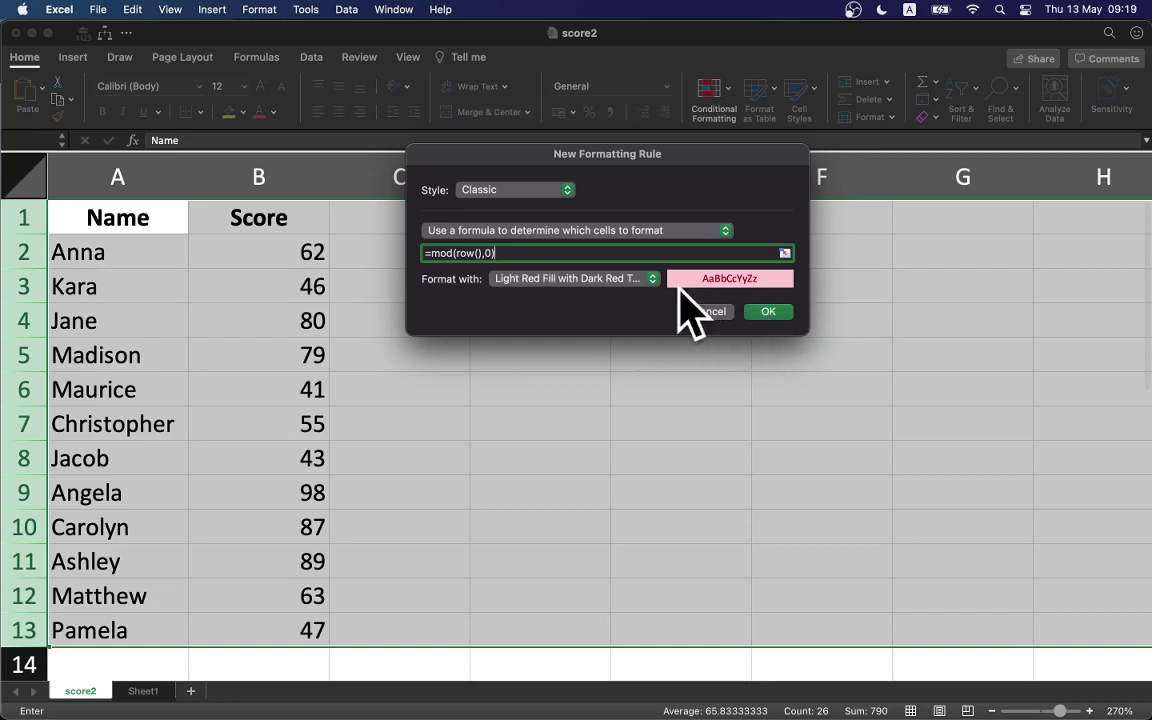
{"action": "left_click", "coordinate": [645, 279]}
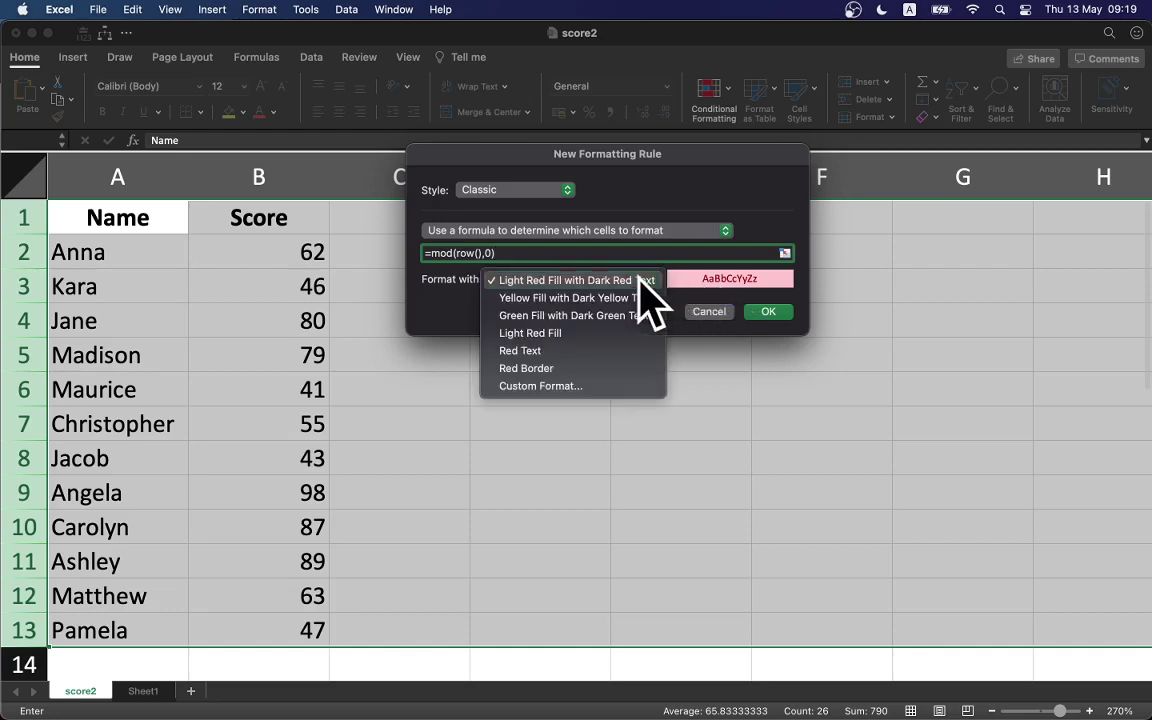
{"action": "left_click", "coordinate": [591, 386]}
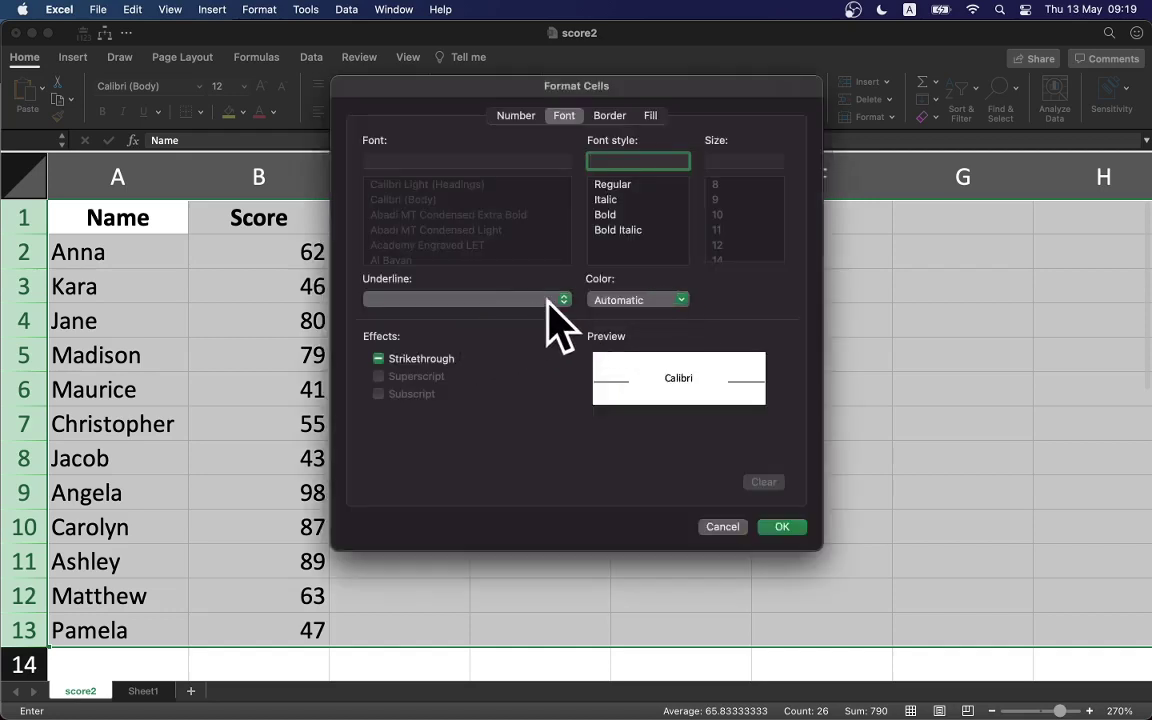
Choose a light grey background fill and confirm the =mod(row(),0) rule
{"action": "left_click", "coordinate": [651, 116]}
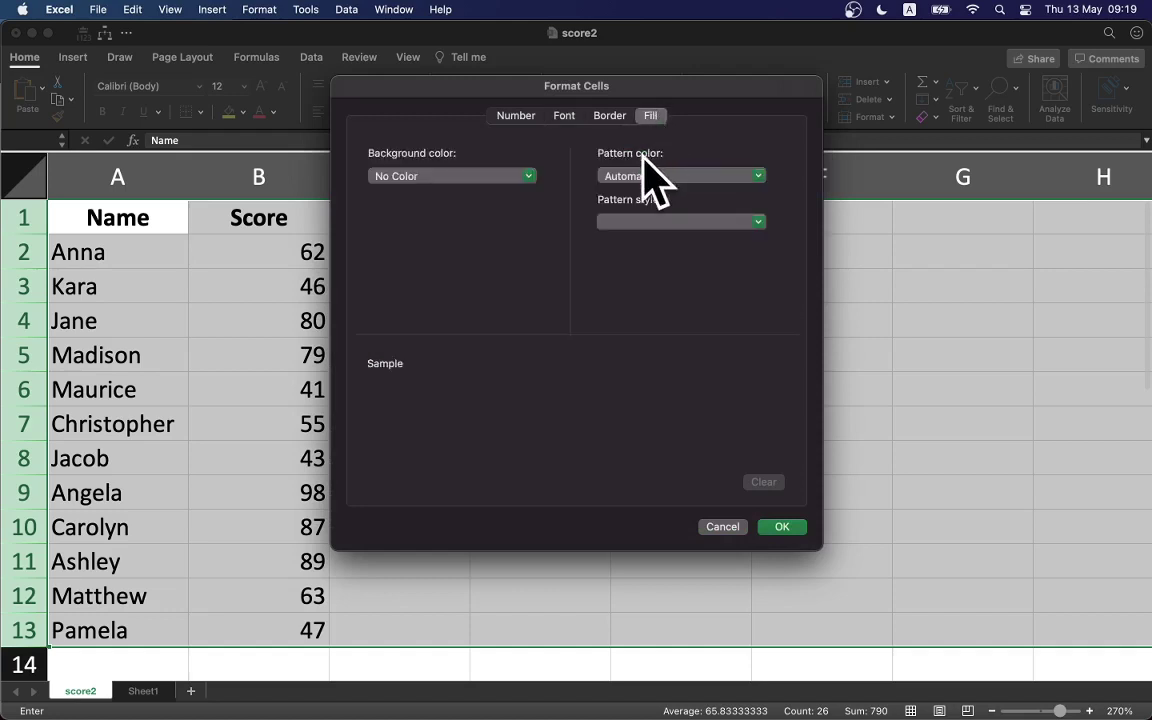
{"action": "left_click", "coordinate": [477, 177]}
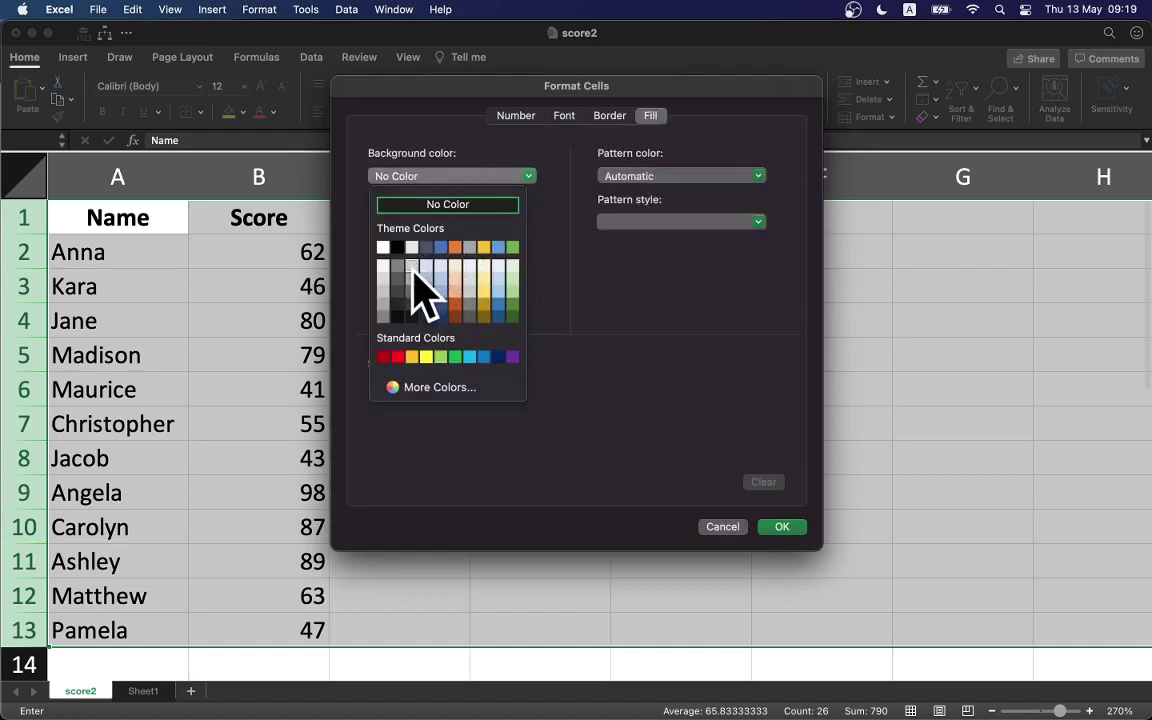
{"action": "left_click", "coordinate": [386, 300]}
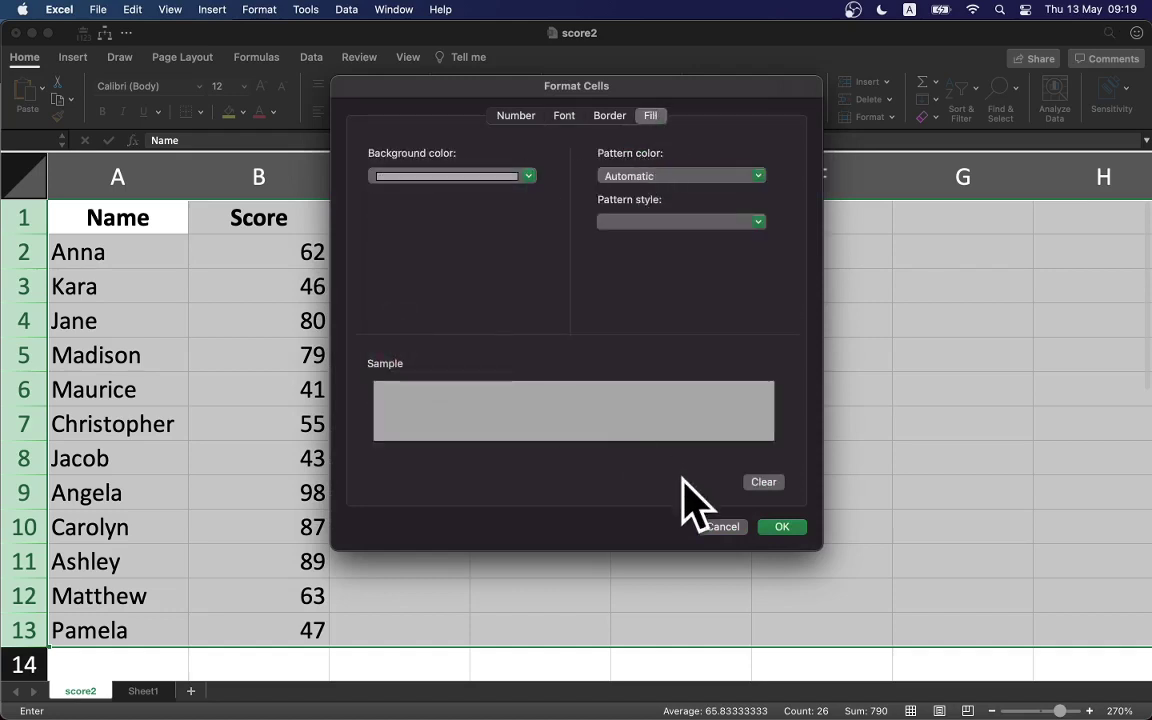
{"action": "left_click", "coordinate": [775, 528]}
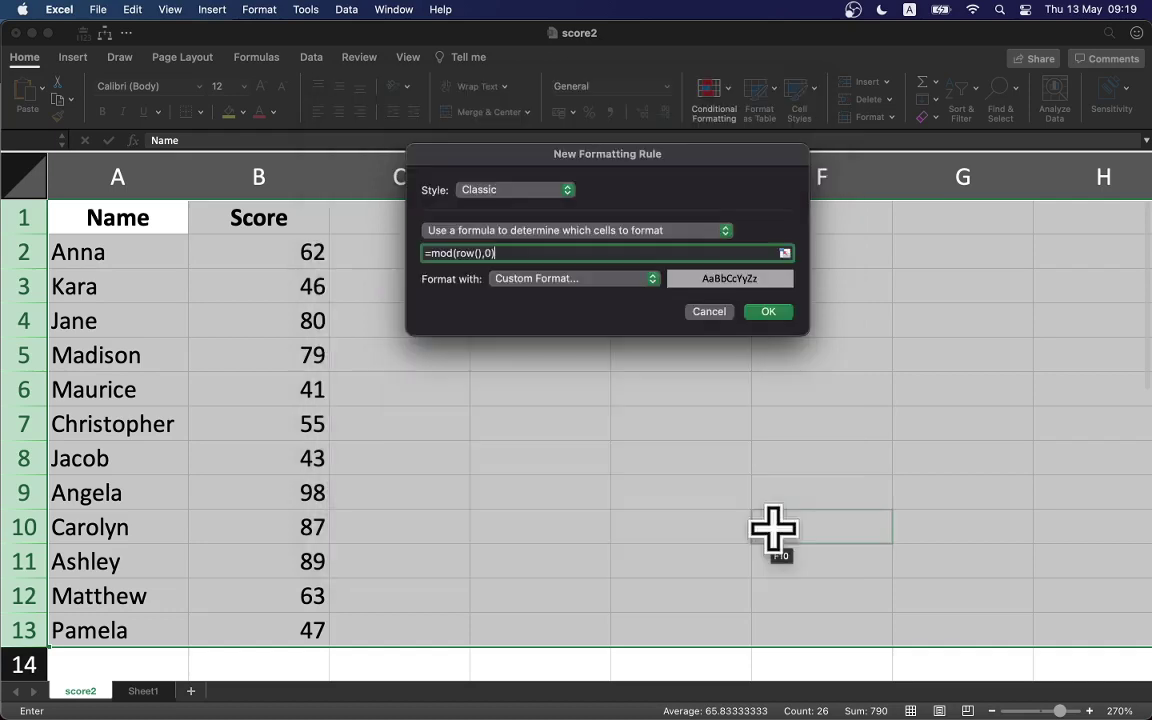
{"action": "left_click", "coordinate": [767, 314]}
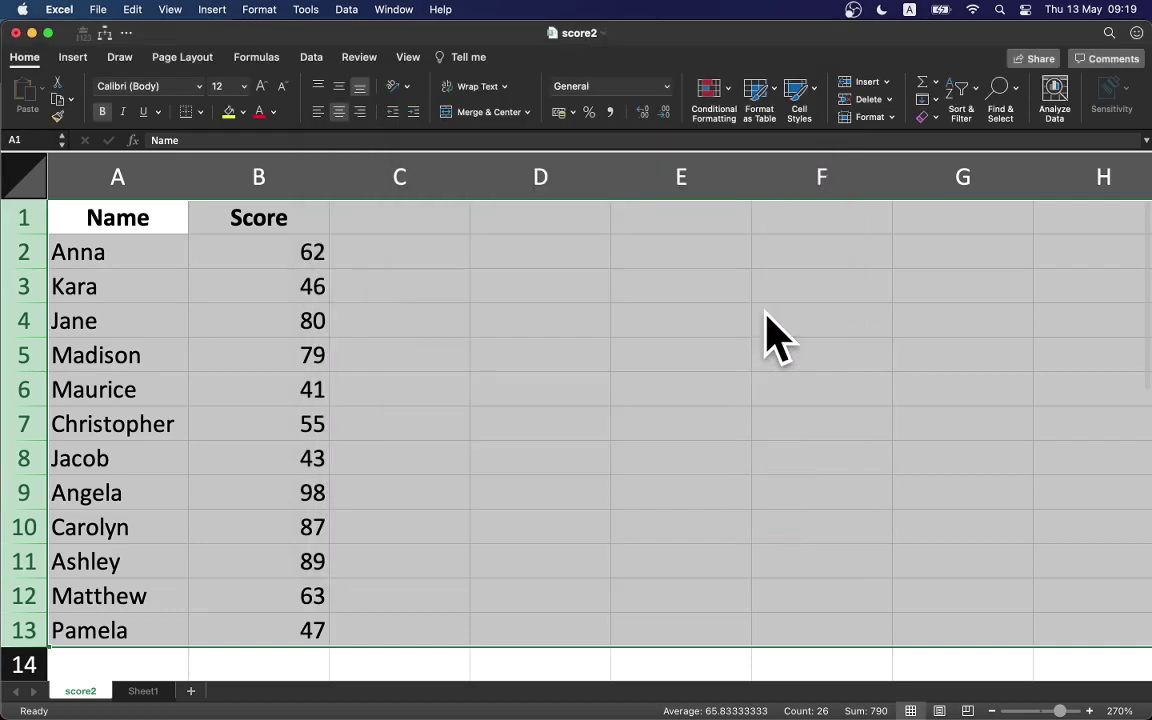
Select rows 1 through 13 of the score table
{"action": "left_click", "coordinate": [279, 262]}
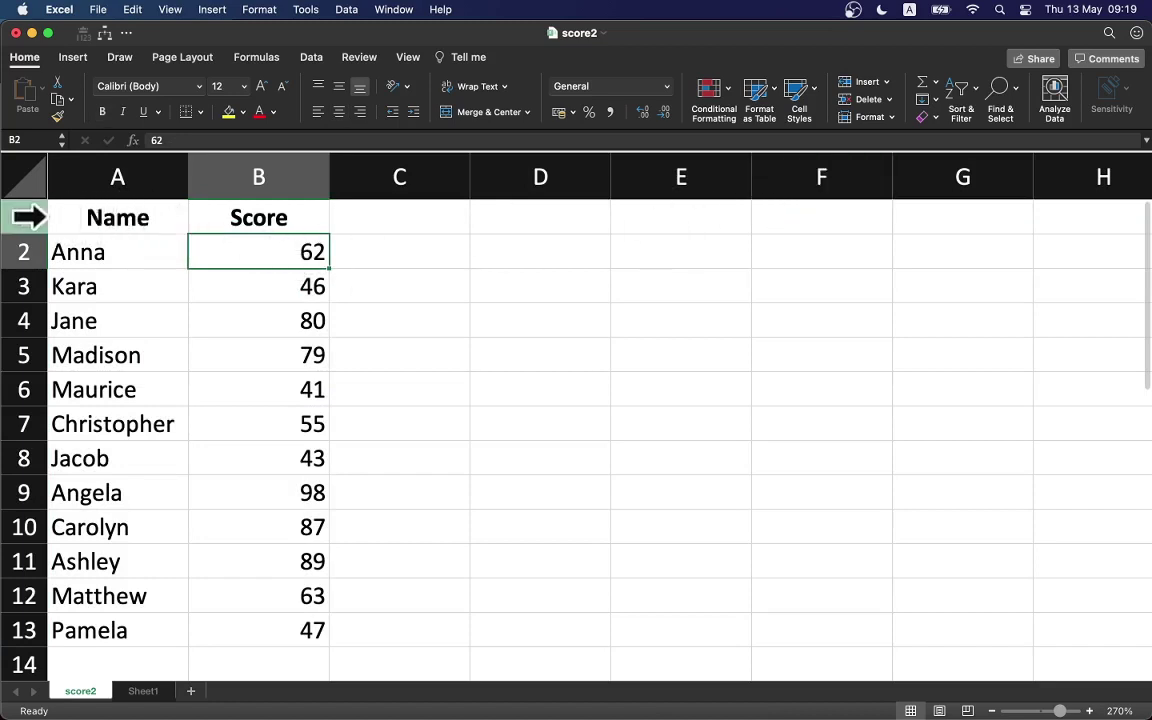
{"action": "left_click", "coordinate": [24, 217]}
{"action": "left_click", "coordinate": [20, 628], "text": "shift"}
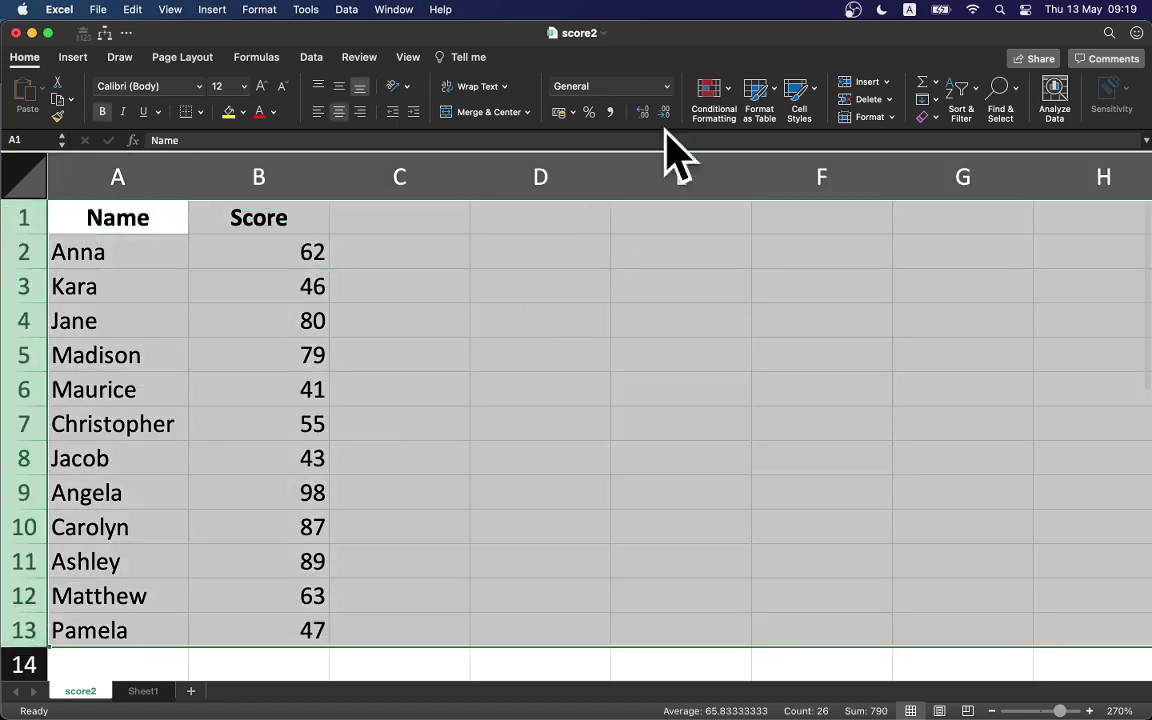
Show the list of existing conditional formatting rules, backing out of an accidental new rule
{"action": "left_click", "coordinate": [728, 95]}
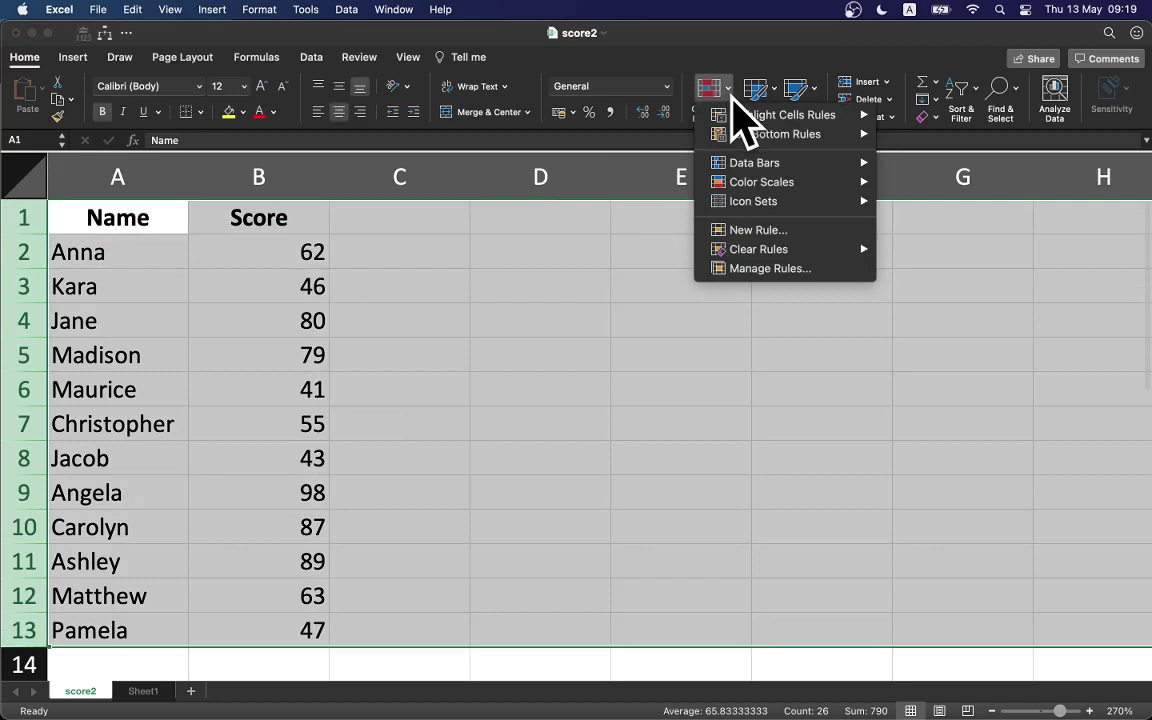
{"action": "left_click", "coordinate": [766, 232]}
{"action": "key", "text": "Escape"}
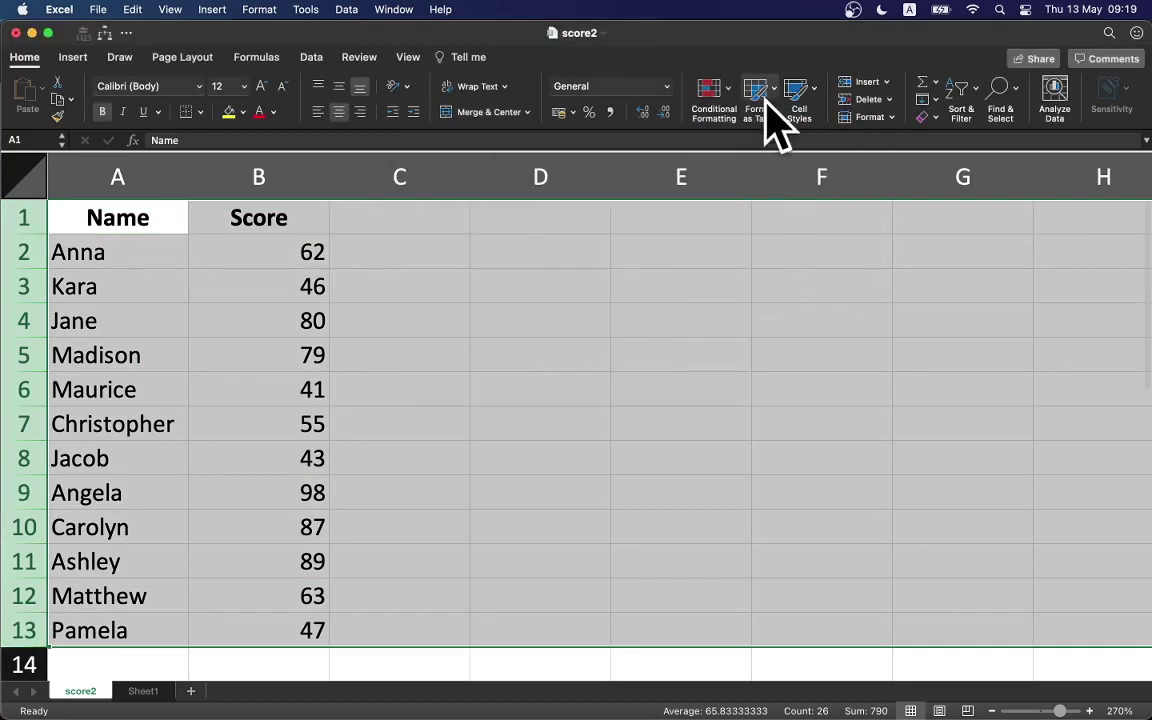
{"action": "left_click", "coordinate": [729, 92]}
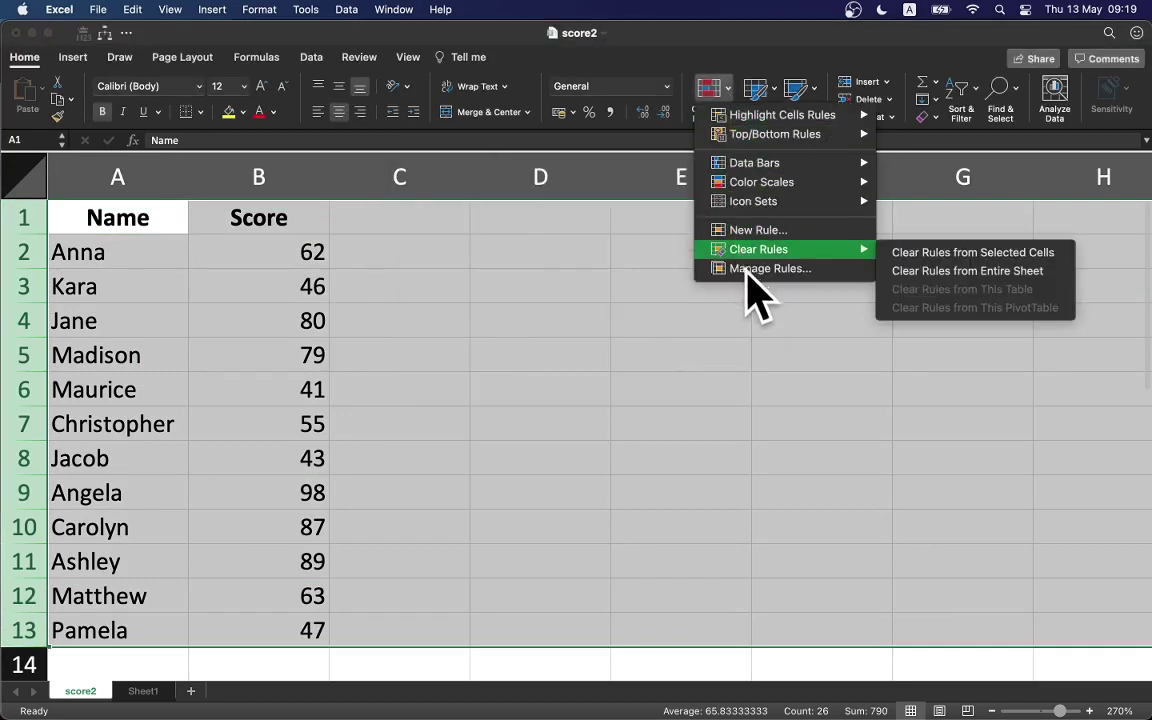
{"action": "left_click", "coordinate": [800, 269]}
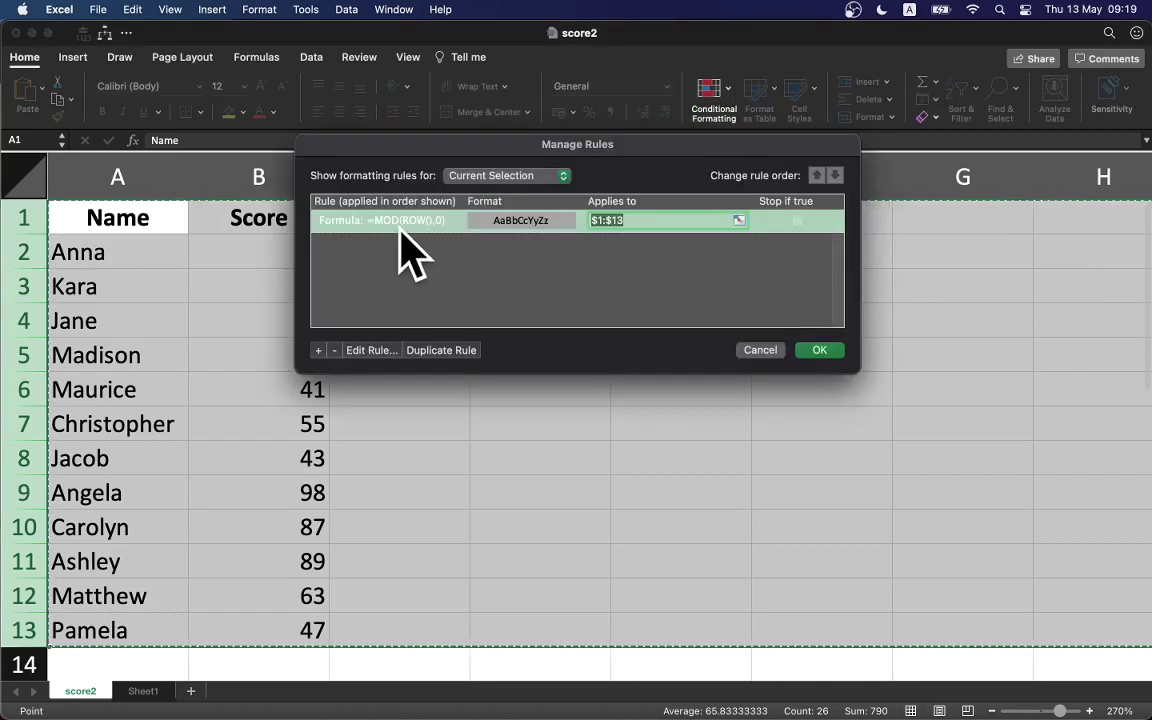
Change the MOD rule's formula to =MOD(ROW(),2)=0, shading rows 2–12 grey
{"action": "left_click", "coordinate": [373, 350]}
{"action": "left_click", "coordinate": [463, 257]}
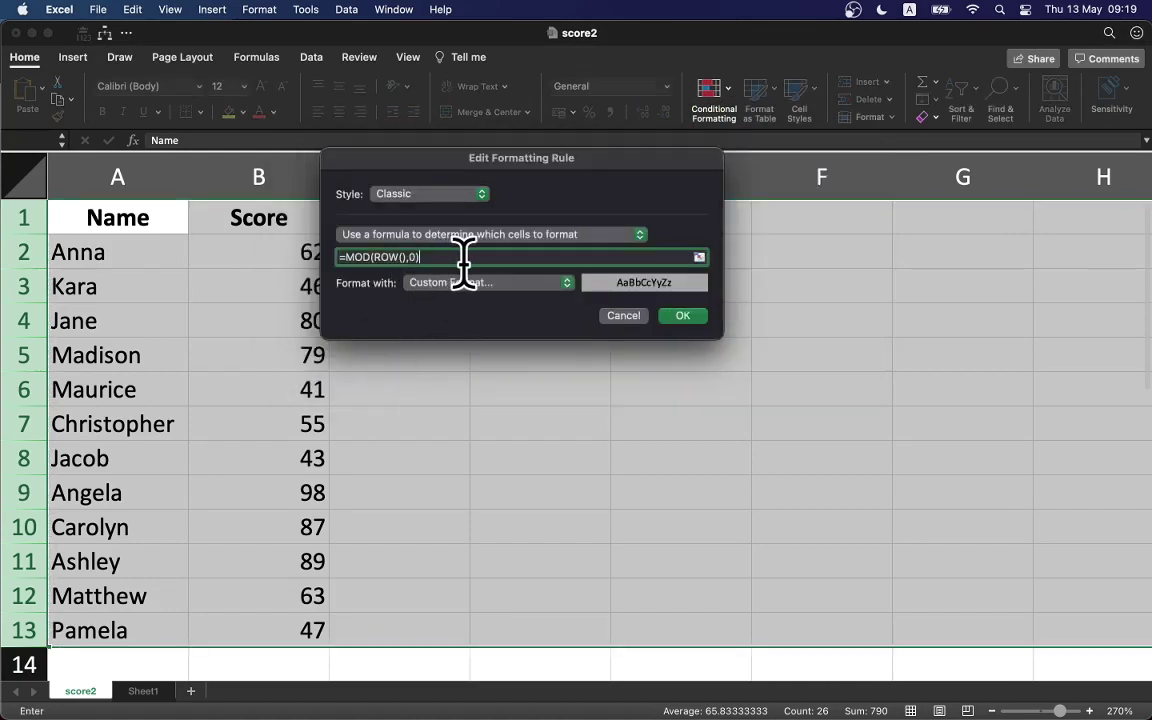
{"action": "key", "text": "Left"}
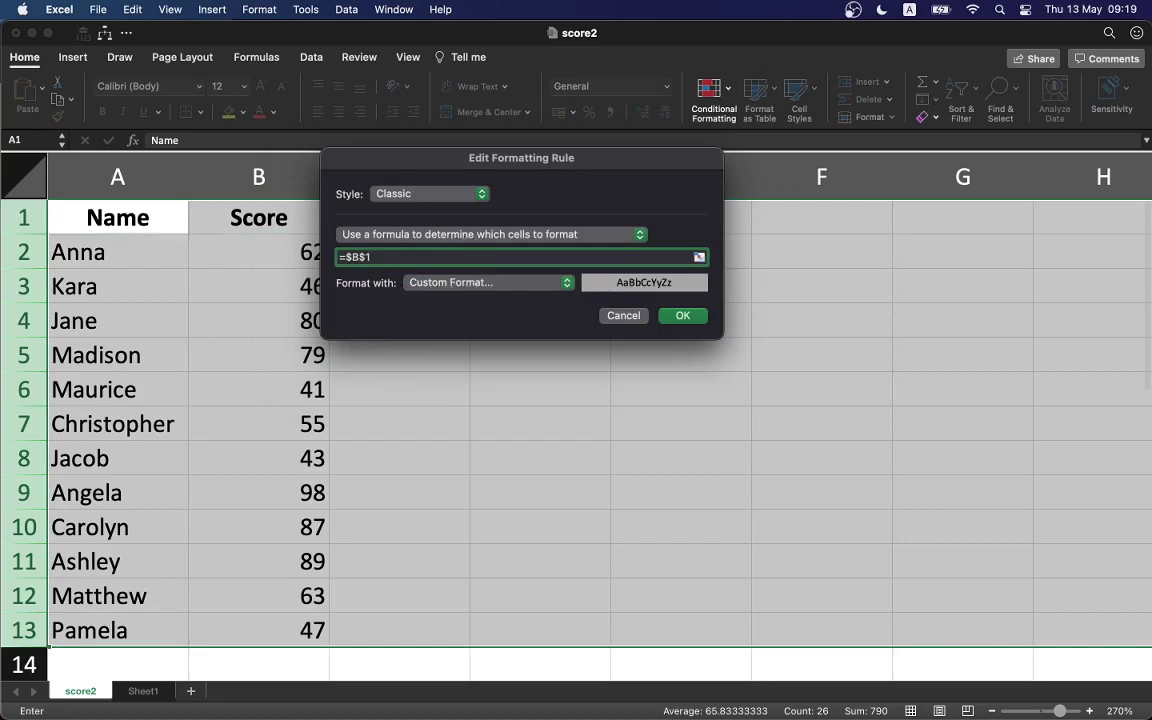
{"action": "key", "text": "Escape"}
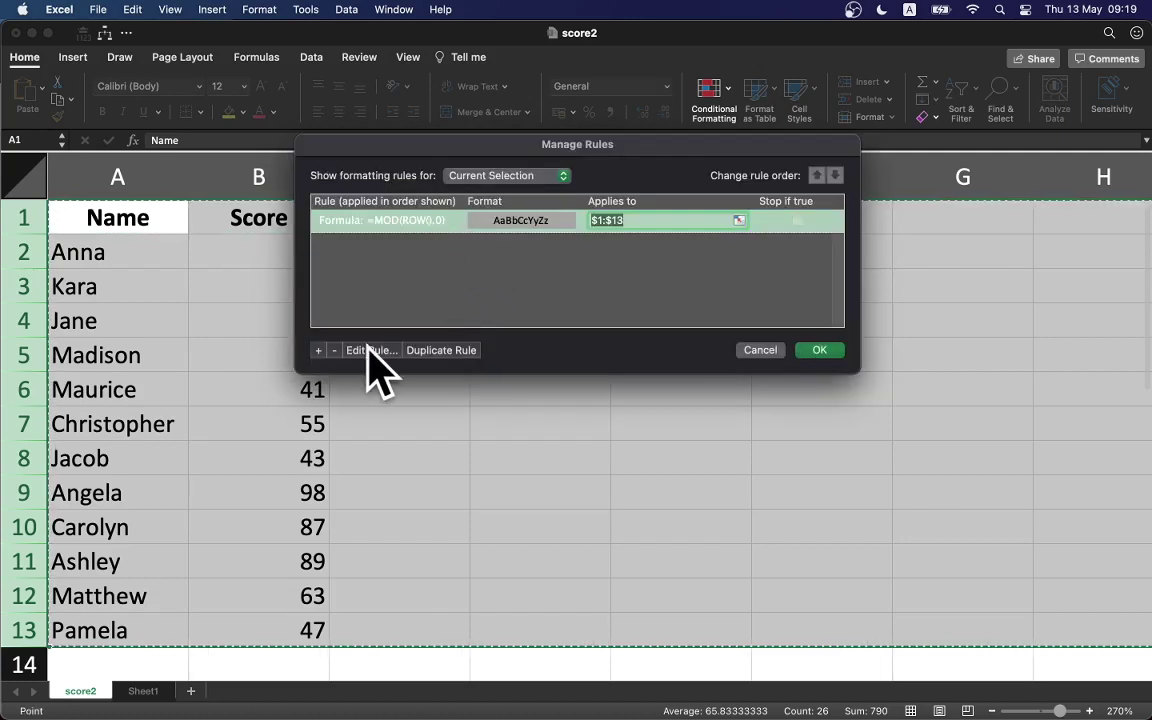
{"action": "left_click", "coordinate": [358, 351]}
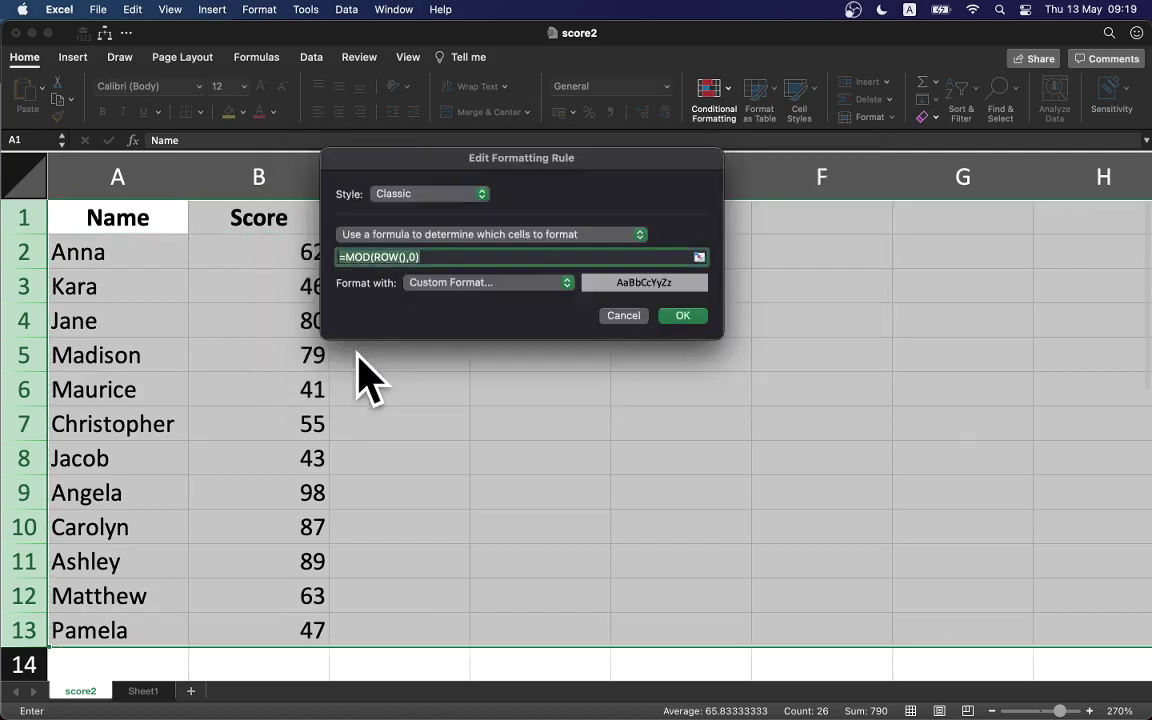
{"action": "left_click", "coordinate": [433, 257]}
{"action": "type", "text": "2)="}
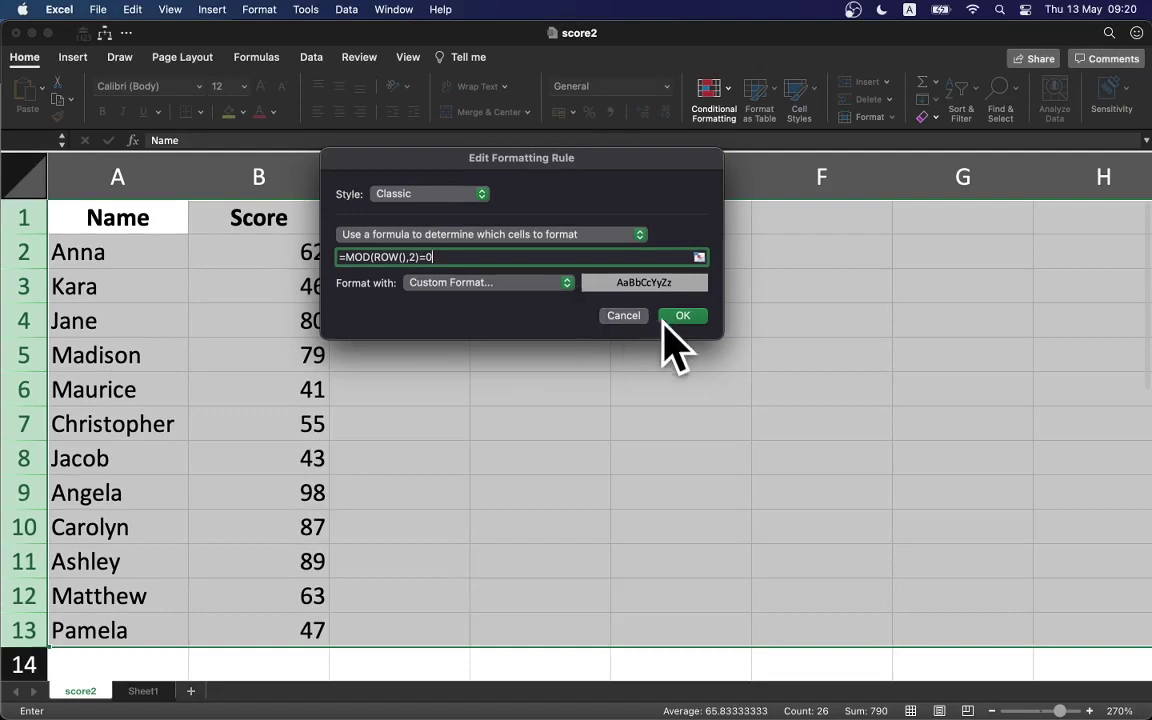
{"action": "left_click", "coordinate": [693, 320]}
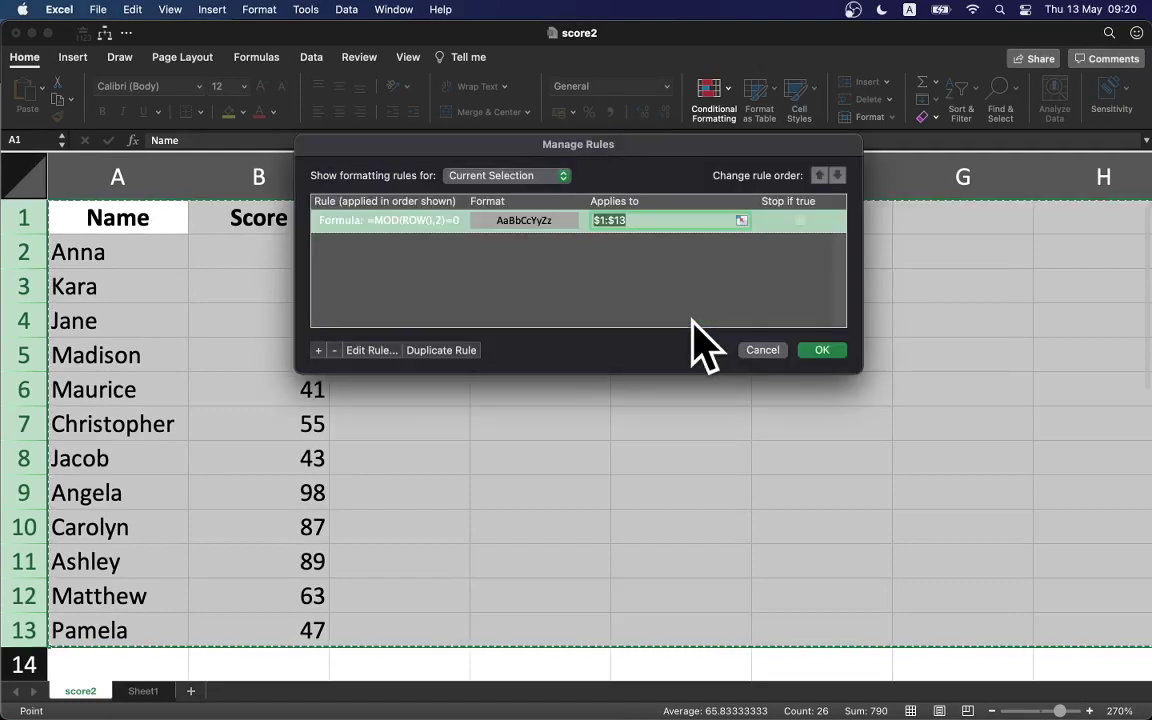
{"action": "left_click", "coordinate": [818, 350]}
{"action": "left_click", "coordinate": [628, 344]}
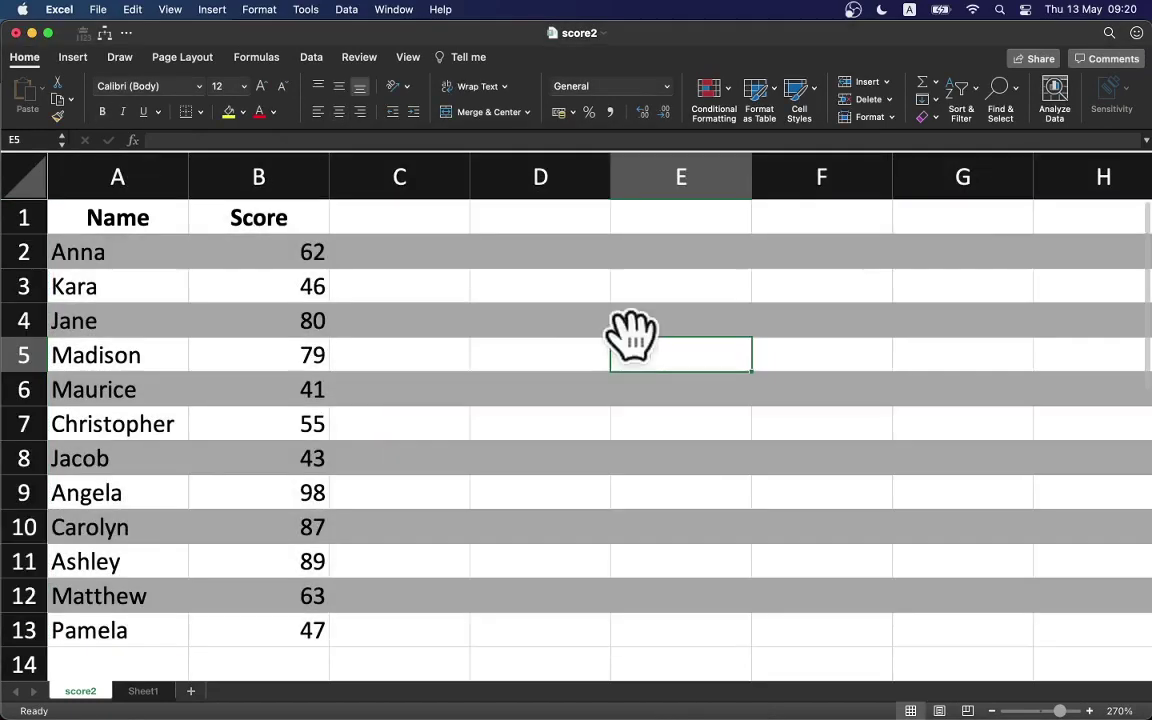